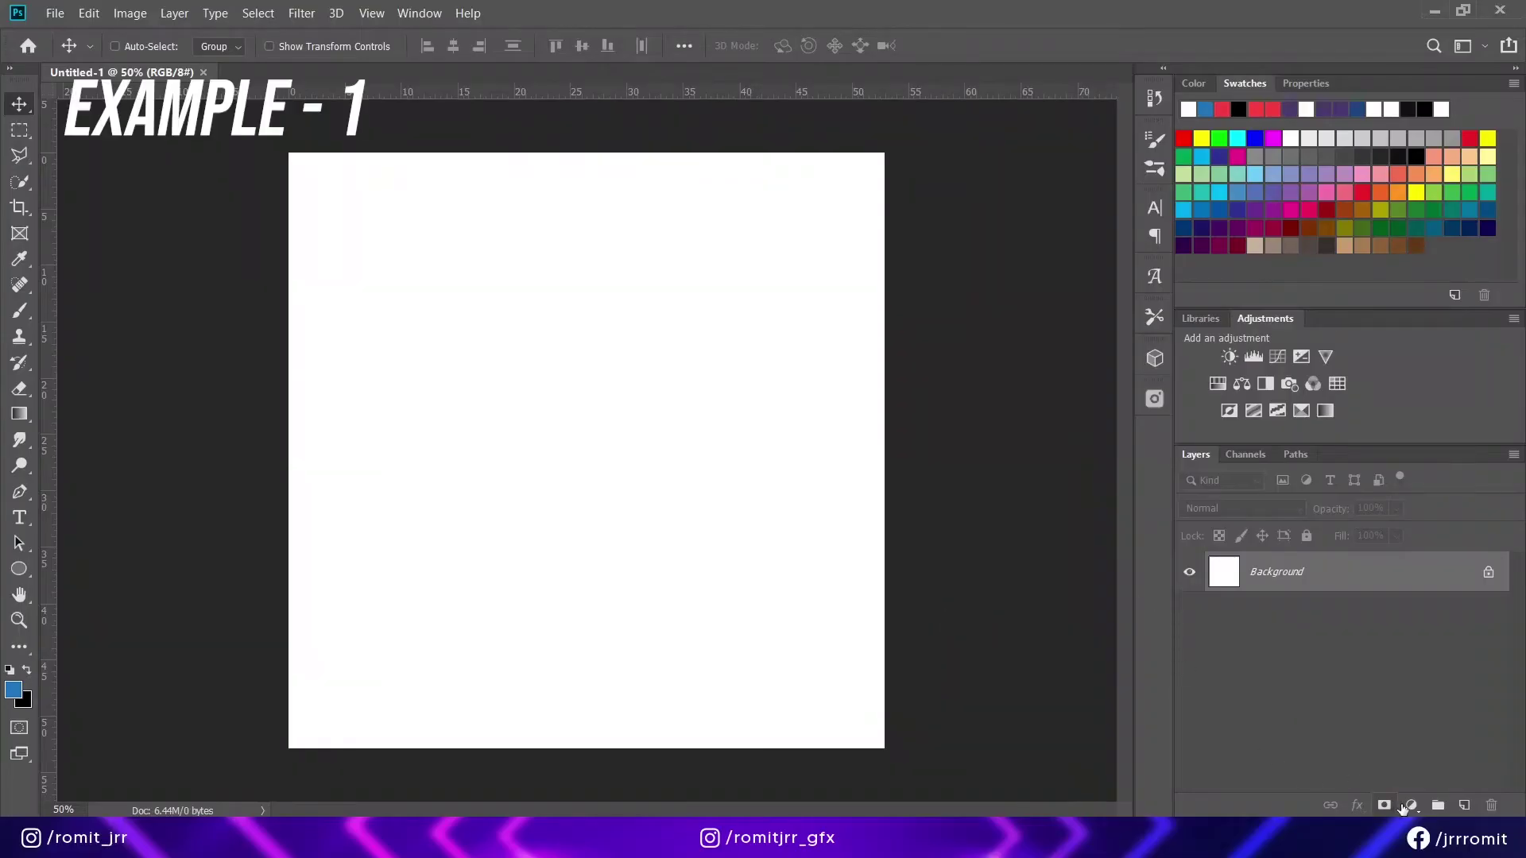
- Cover the canvas with a near-black 111111 Solid Color fill layer, Color Fill 1
left_click(1402, 806)
left_click(1367, 457)
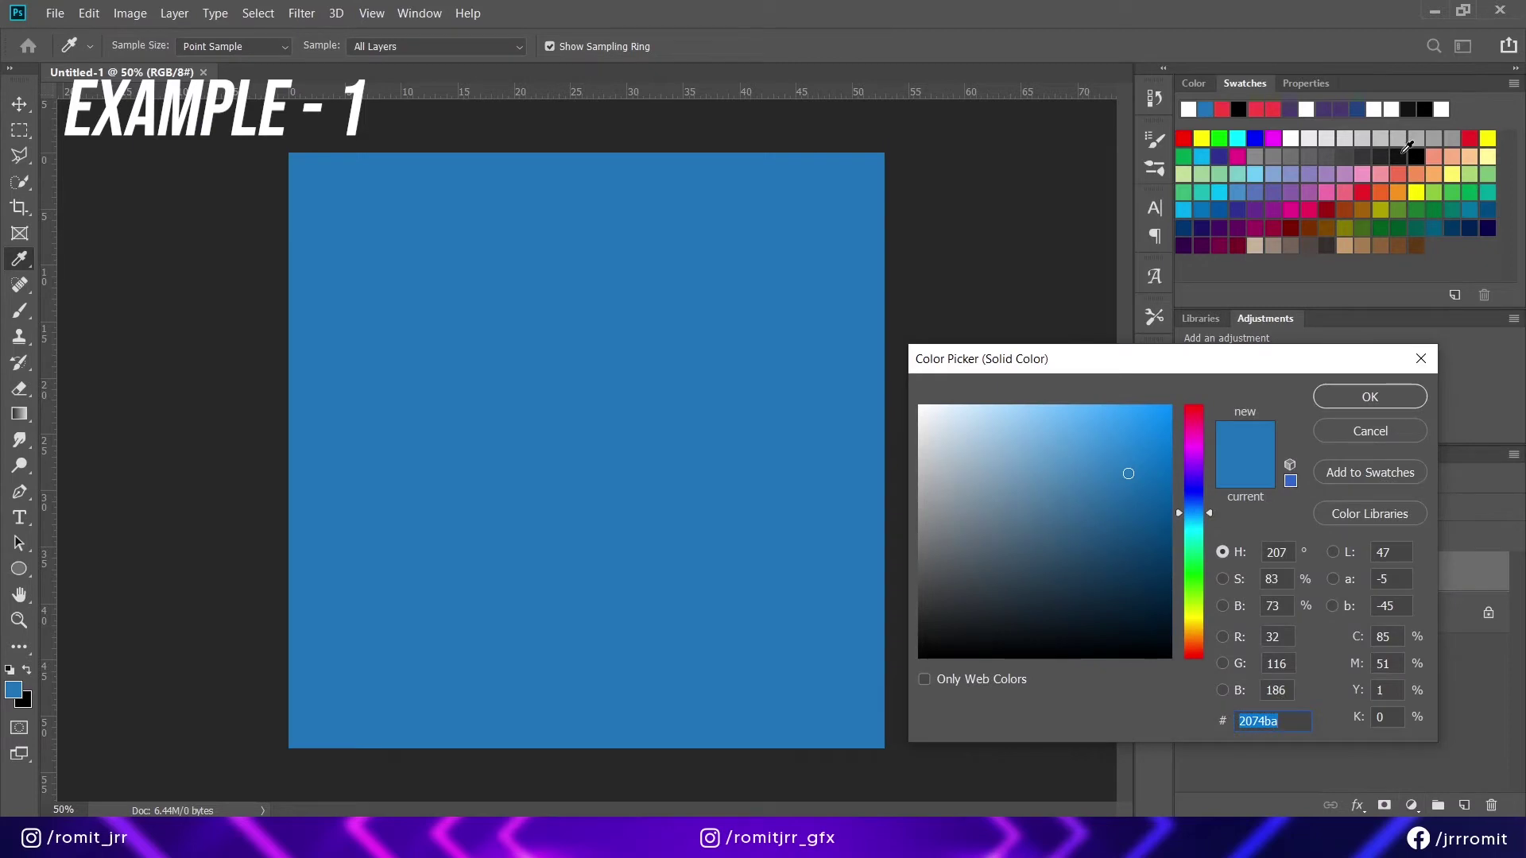
left_click(1393, 151)
left_click(1369, 396)
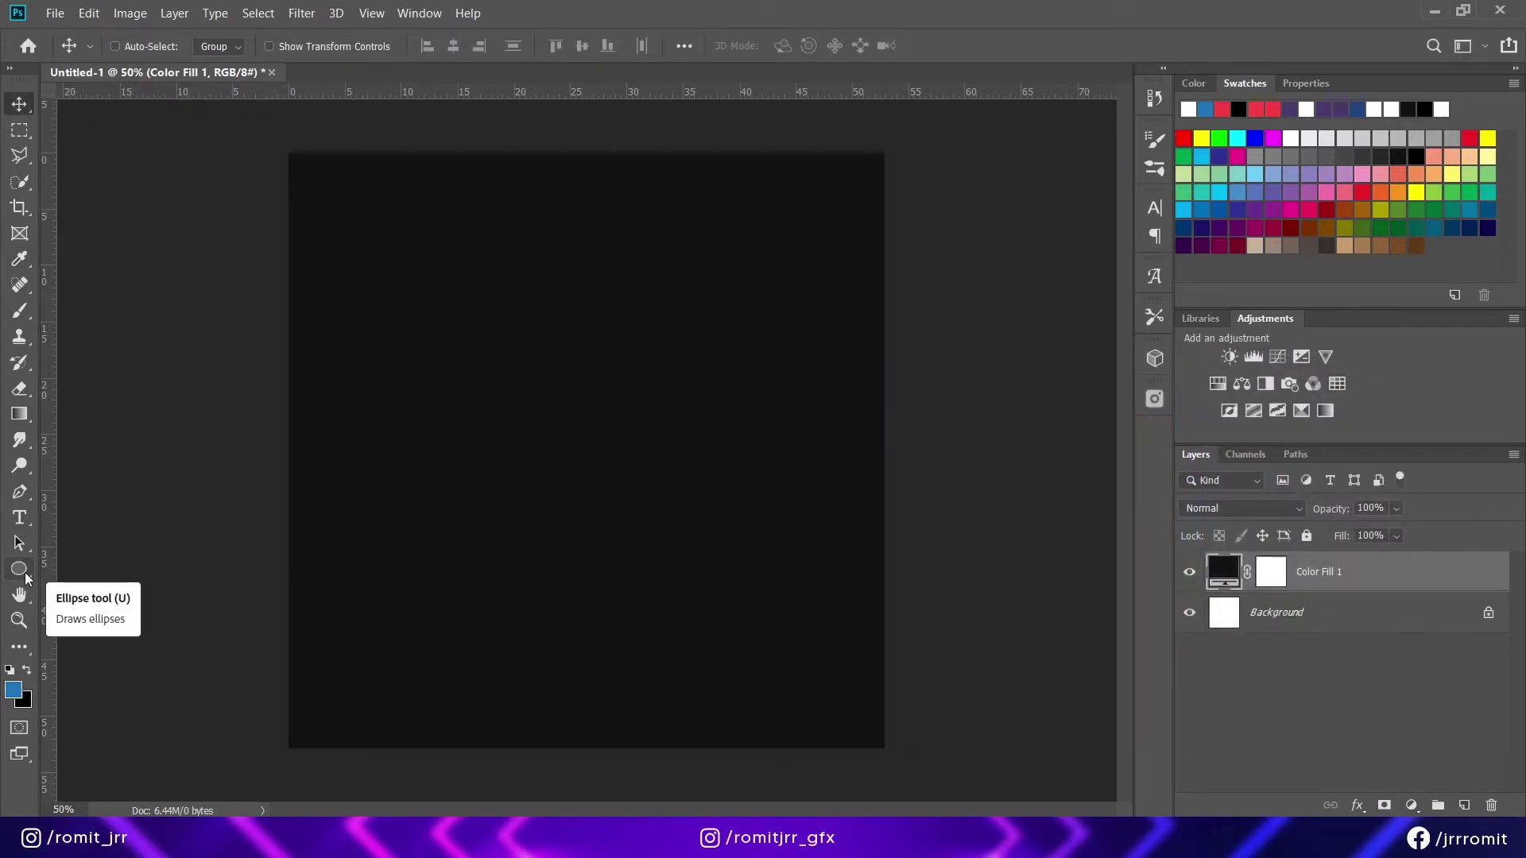
- Type white 'ZEREF' text near the canvas centre and select all of it
left_click(30, 518)
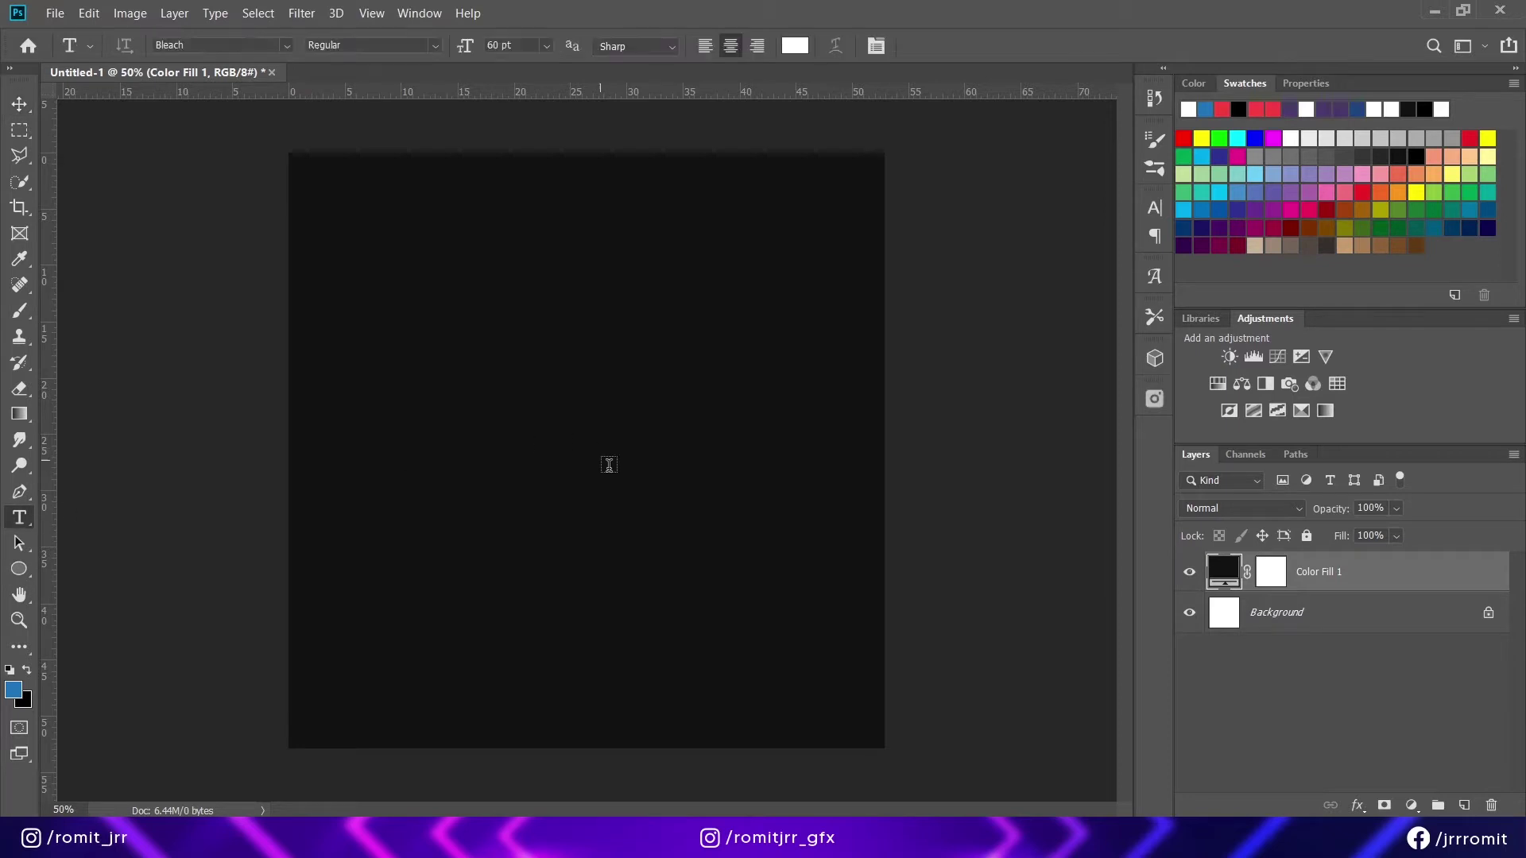
left_click(564, 469)
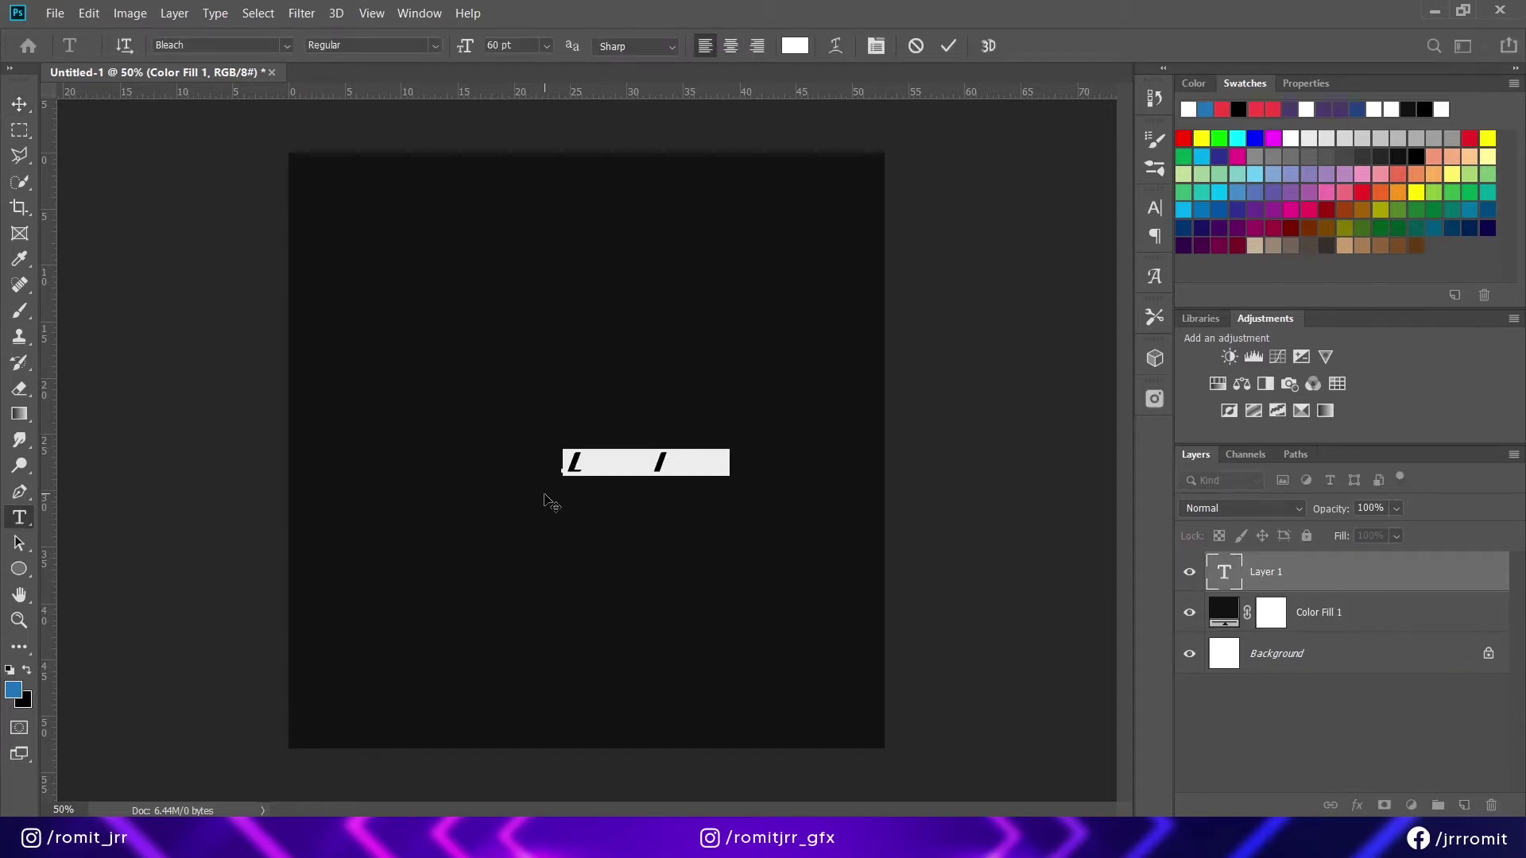
type("ZEREF")
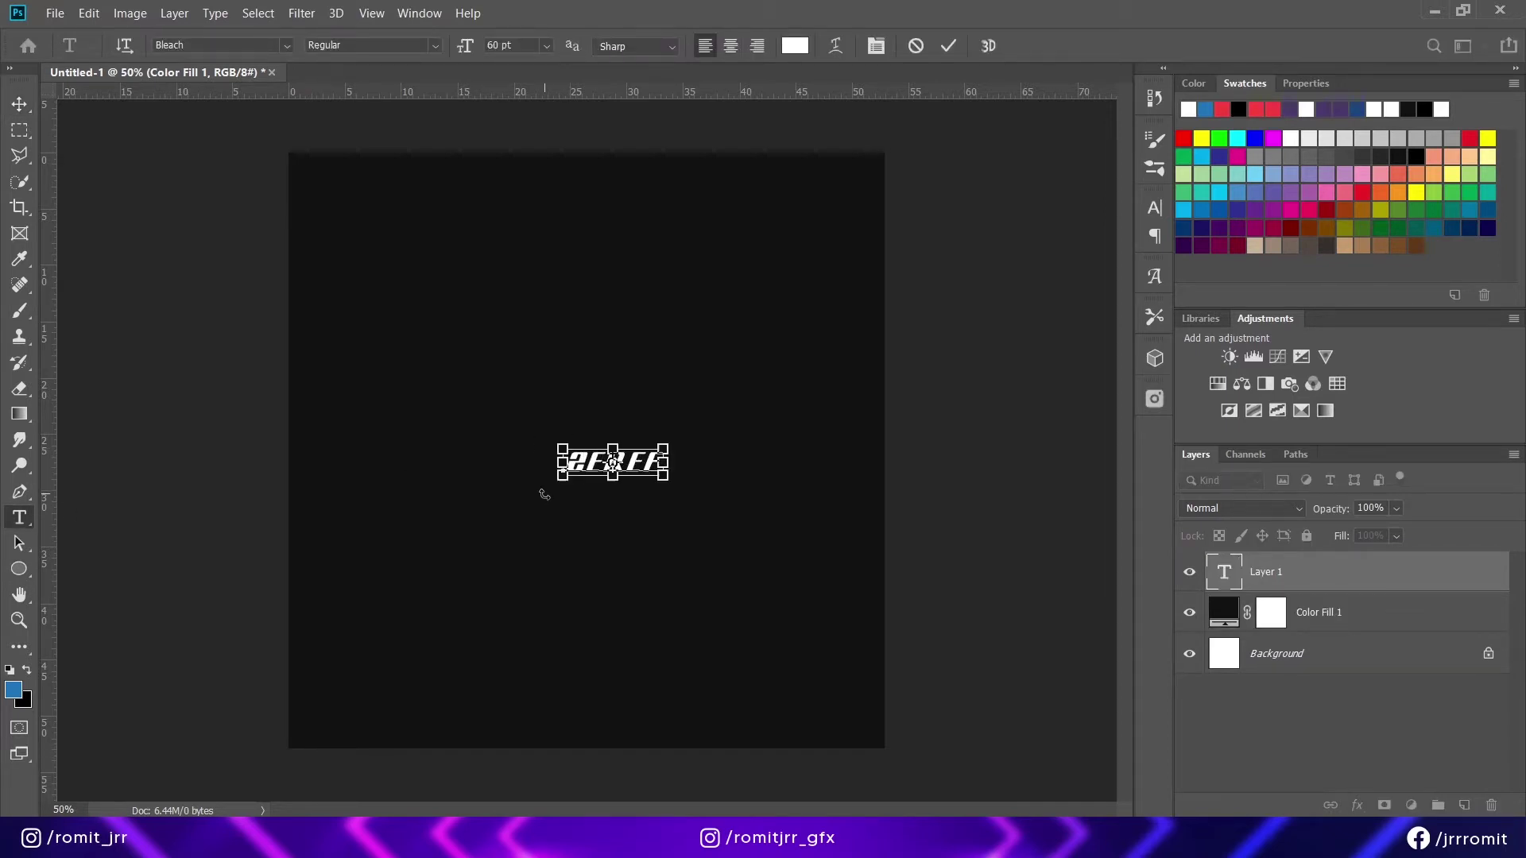
key("ctrl+a")
- Apply the Vermin Vibes V font, centre-align the text, then search fonts for 'Long'
left_click(251, 46)
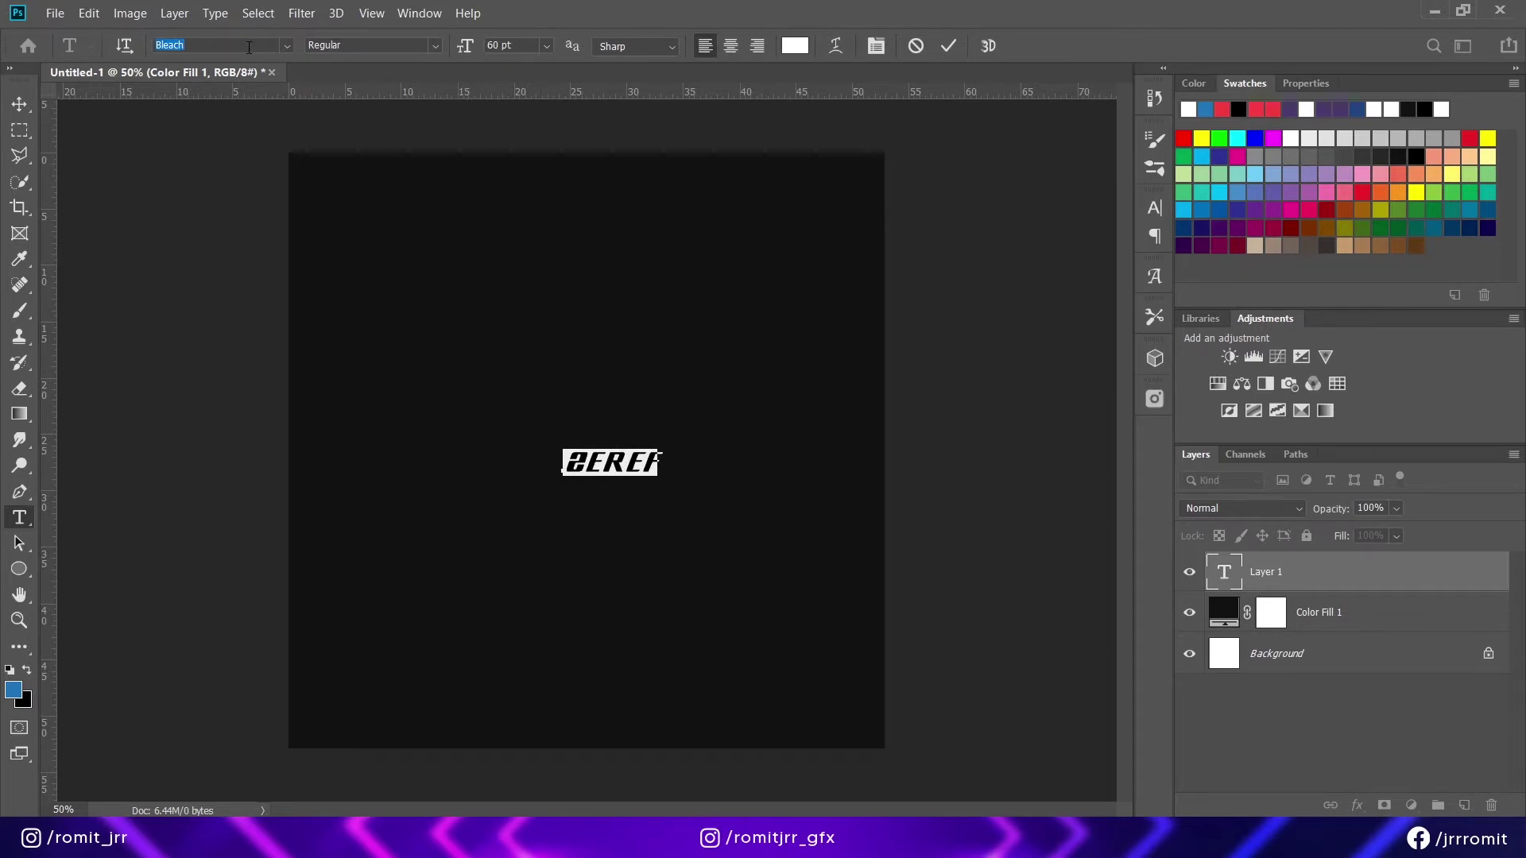
type("VERMIN")
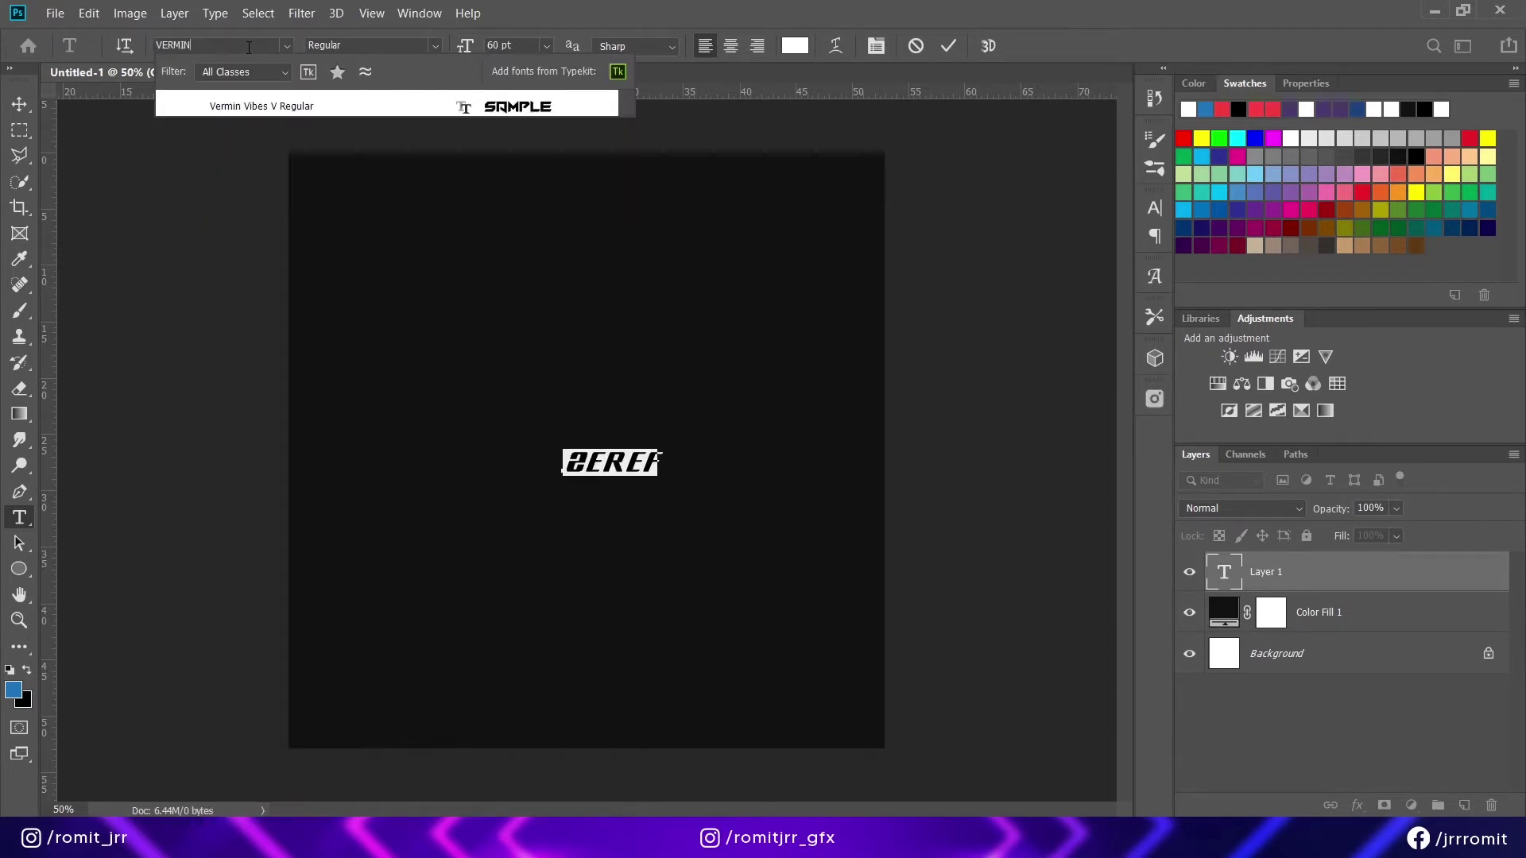
left_click(269, 113)
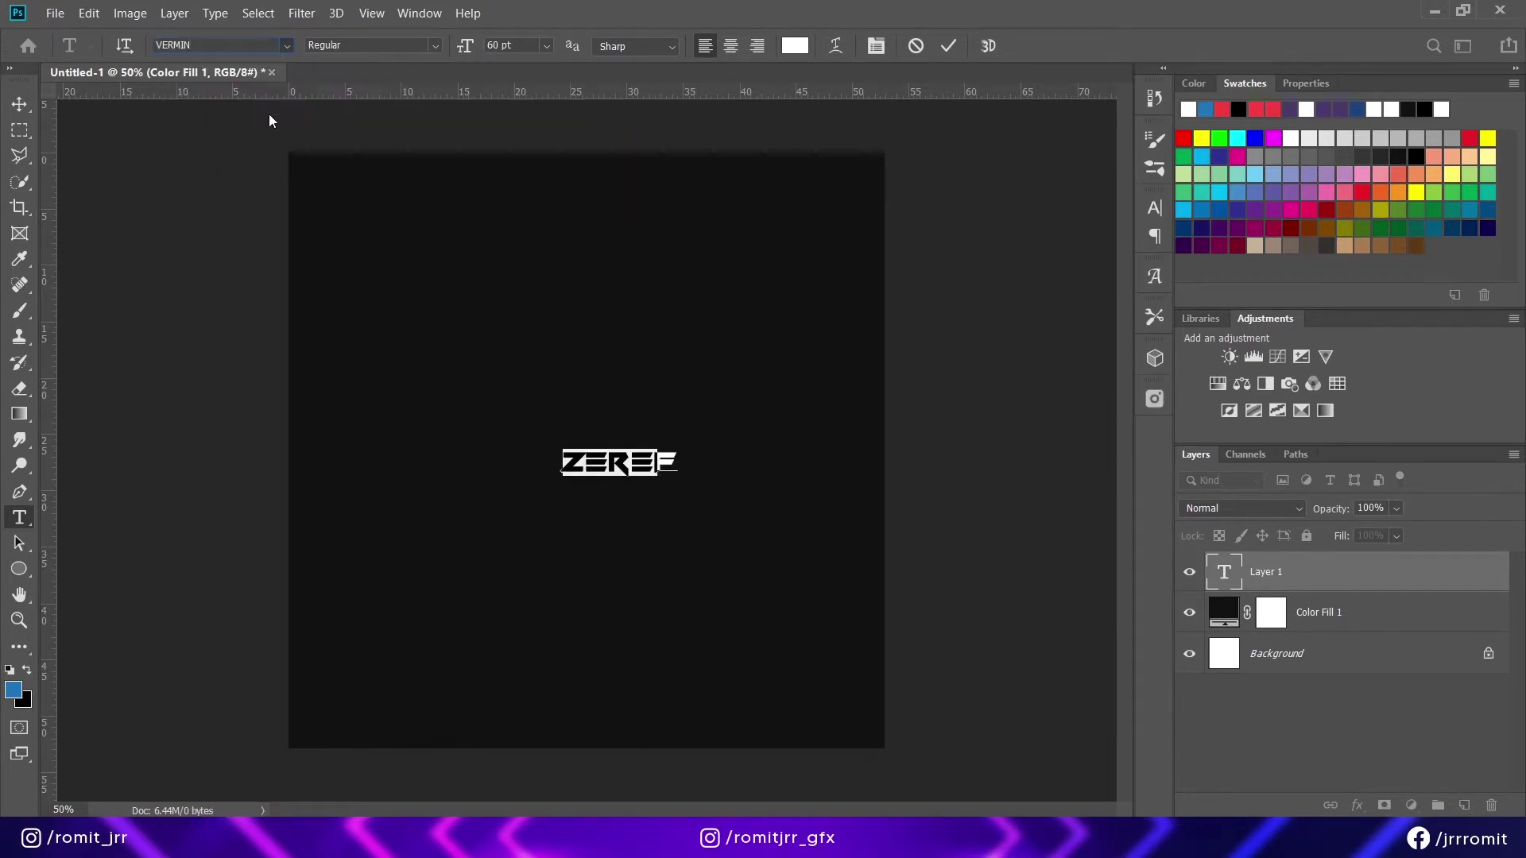
left_click(547, 46)
left_click(730, 45)
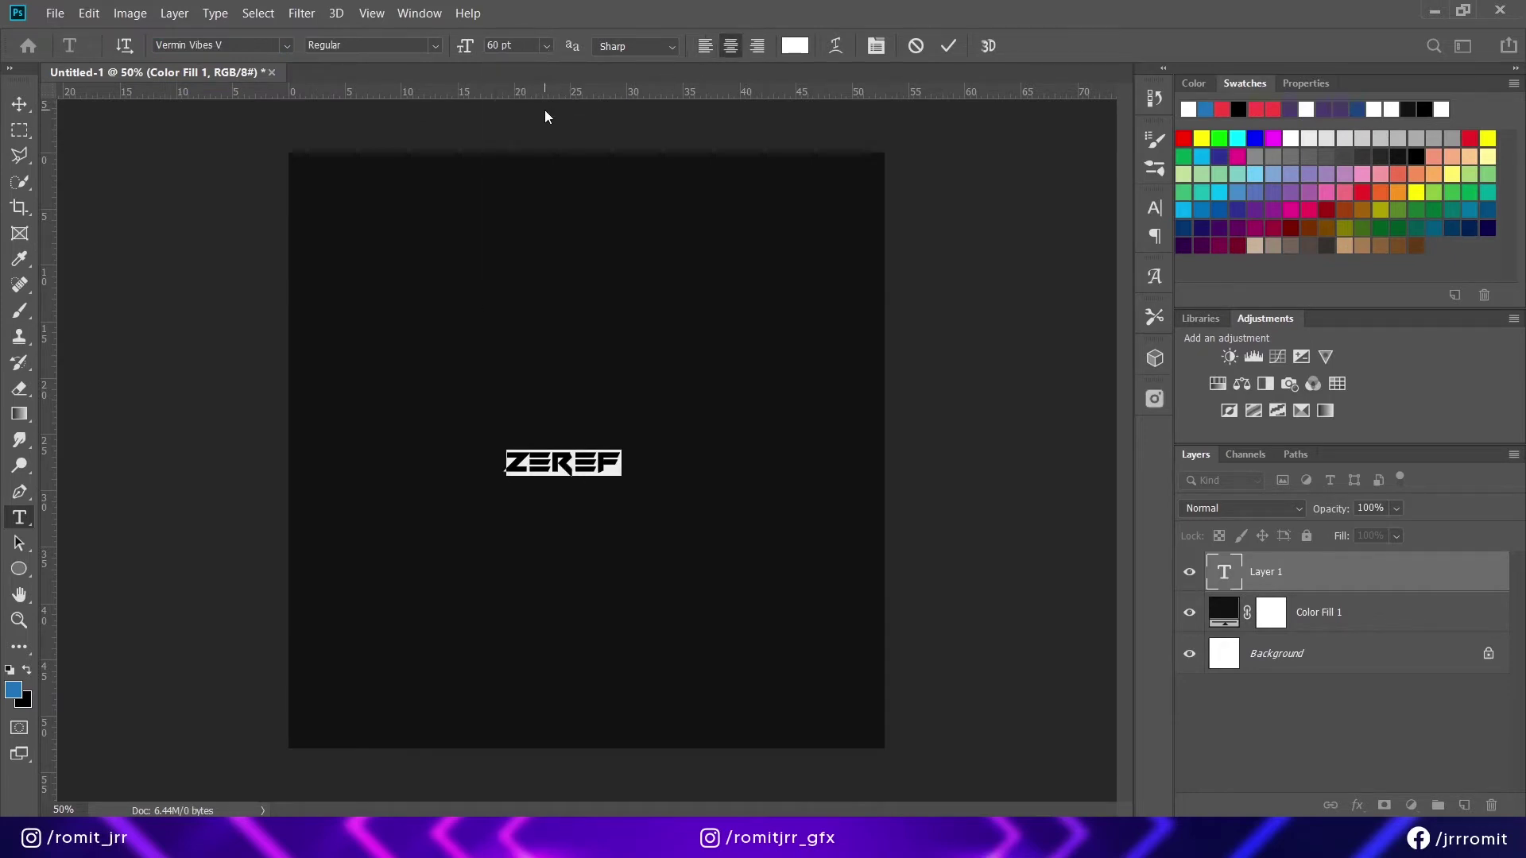
left_click(250, 46)
type("L")
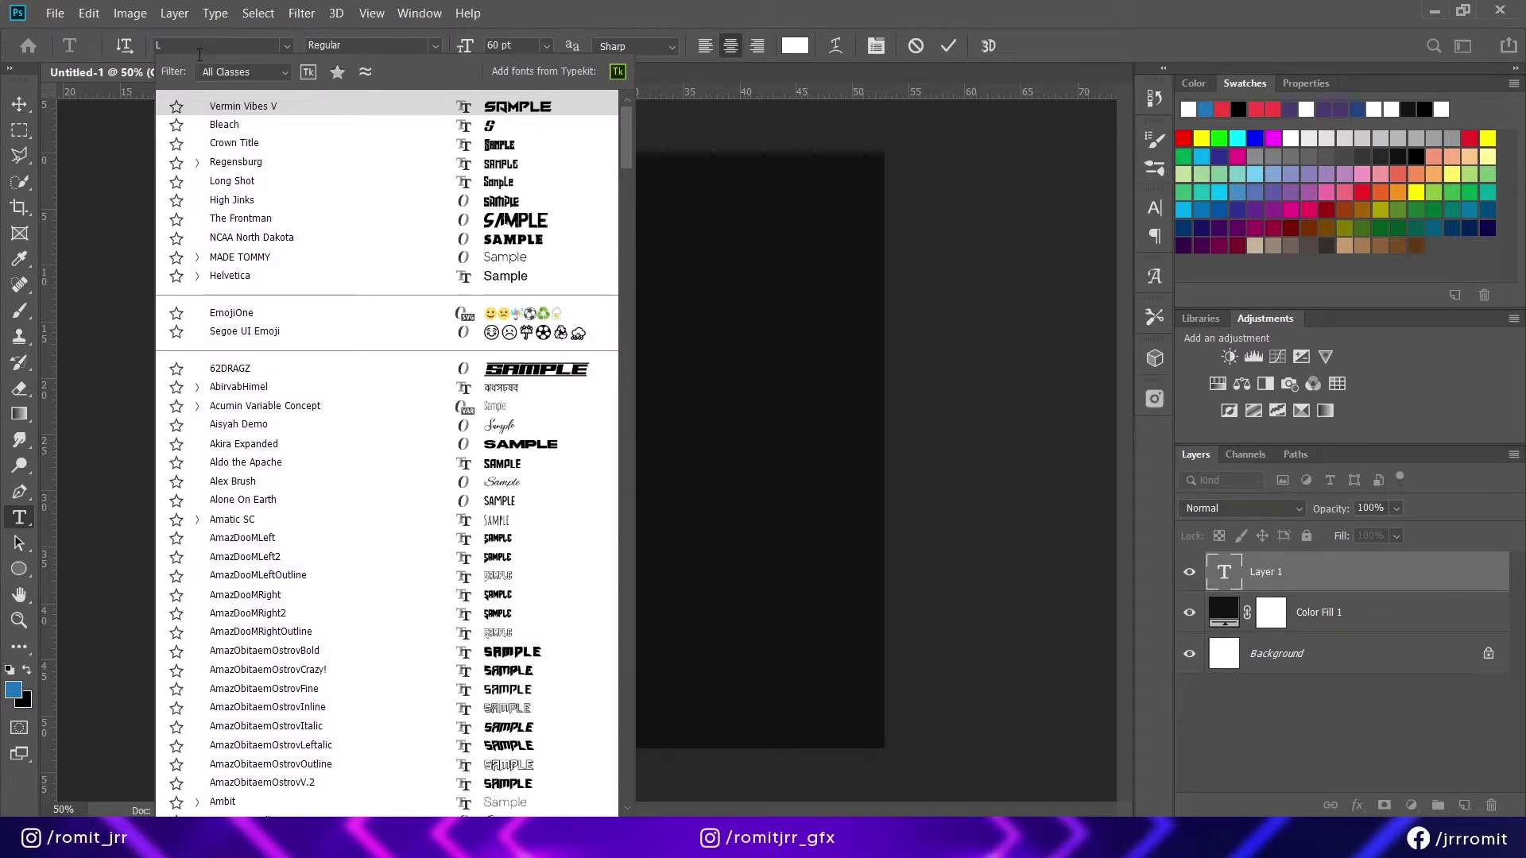
type("ong")
- Switch ZEREF to the Long Shot font and enlarge it from 200 to 300 pt
left_click(302, 103)
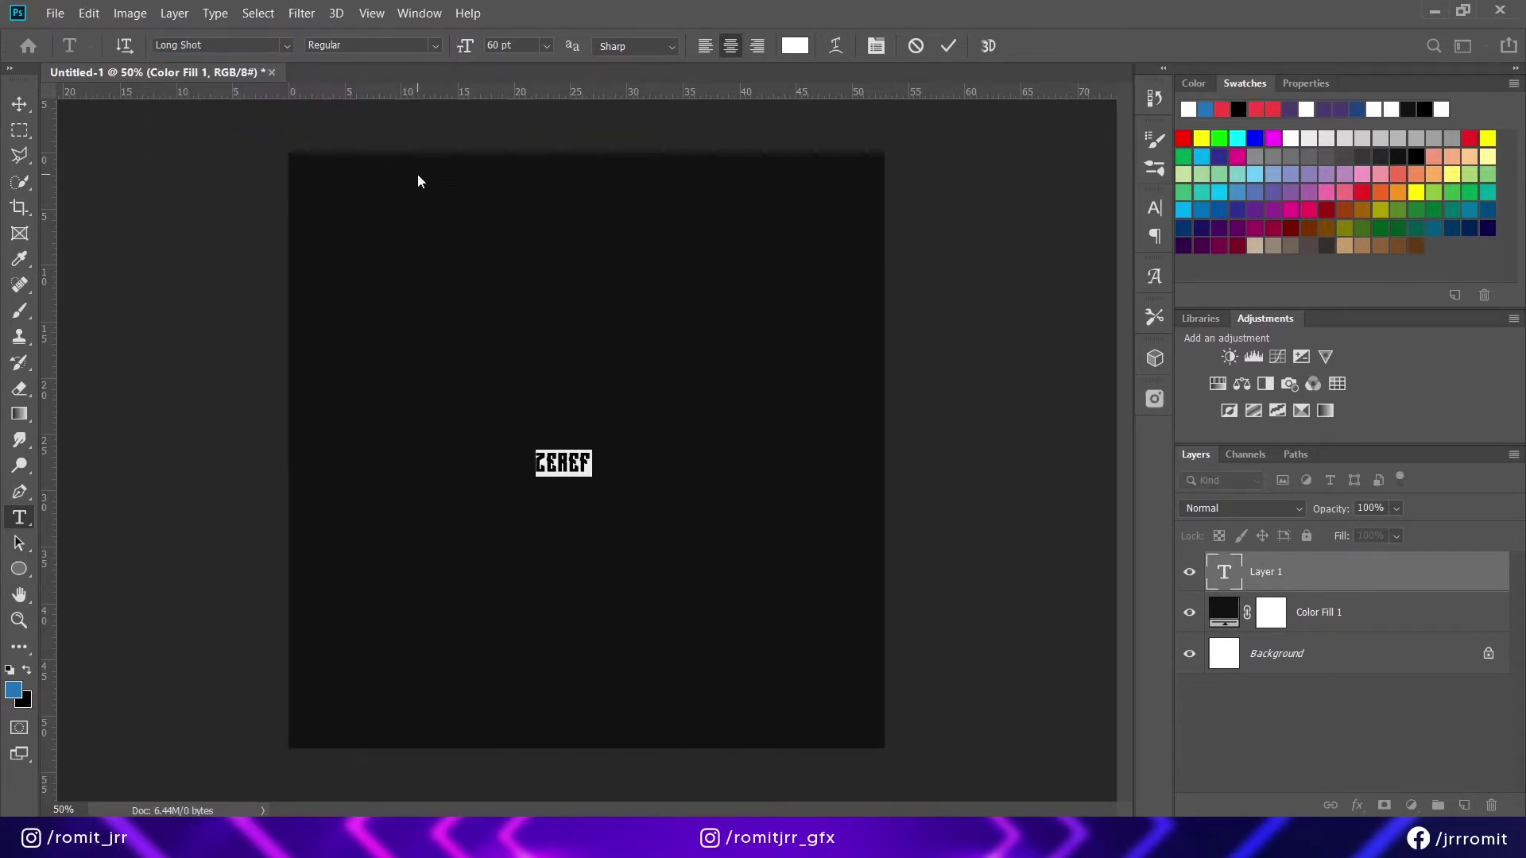
left_click(545, 46)
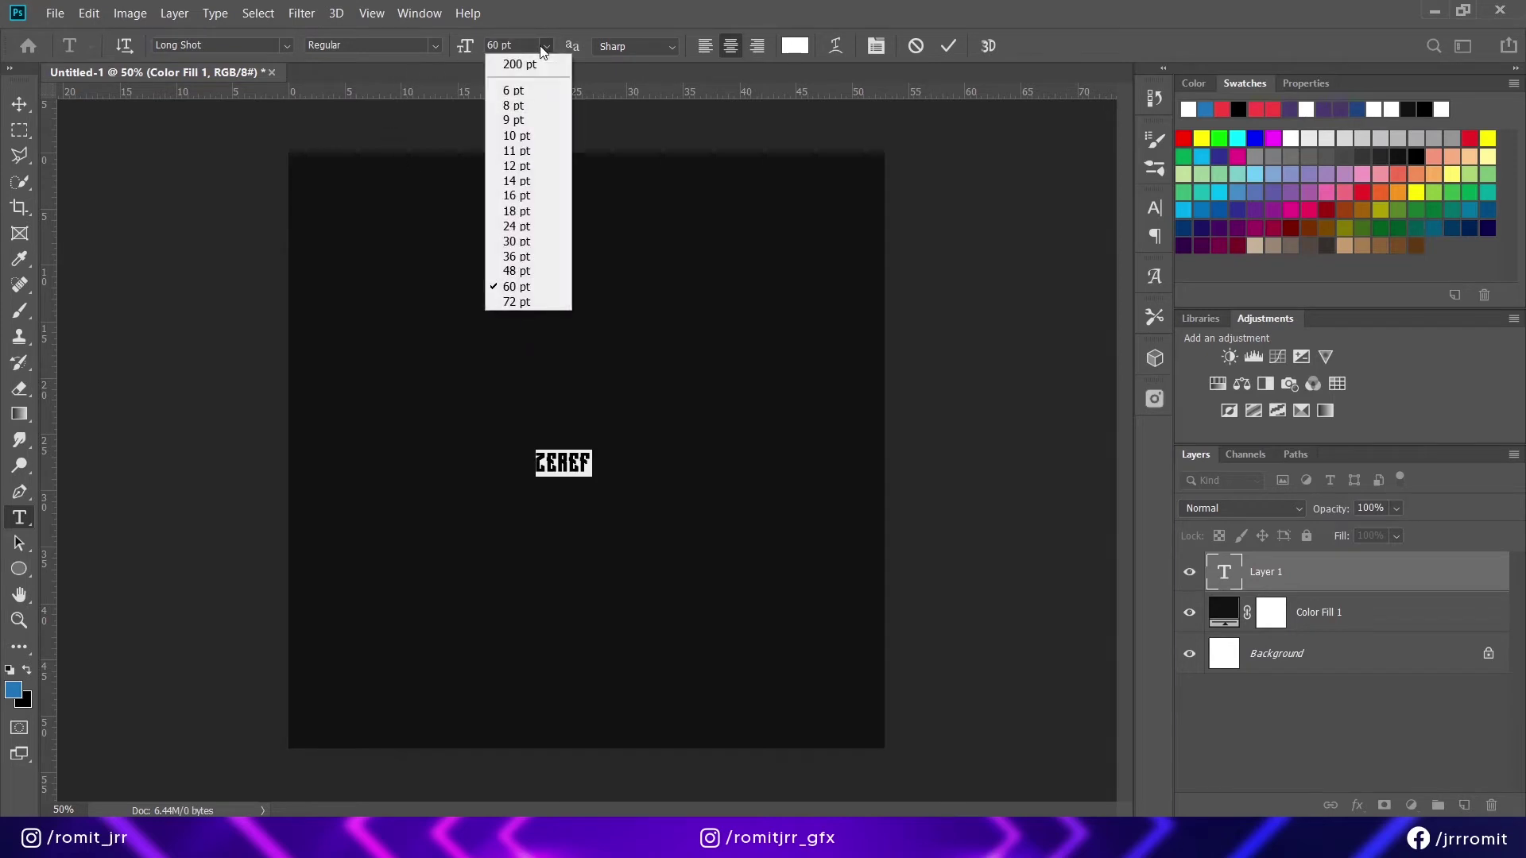
left_click(520, 64)
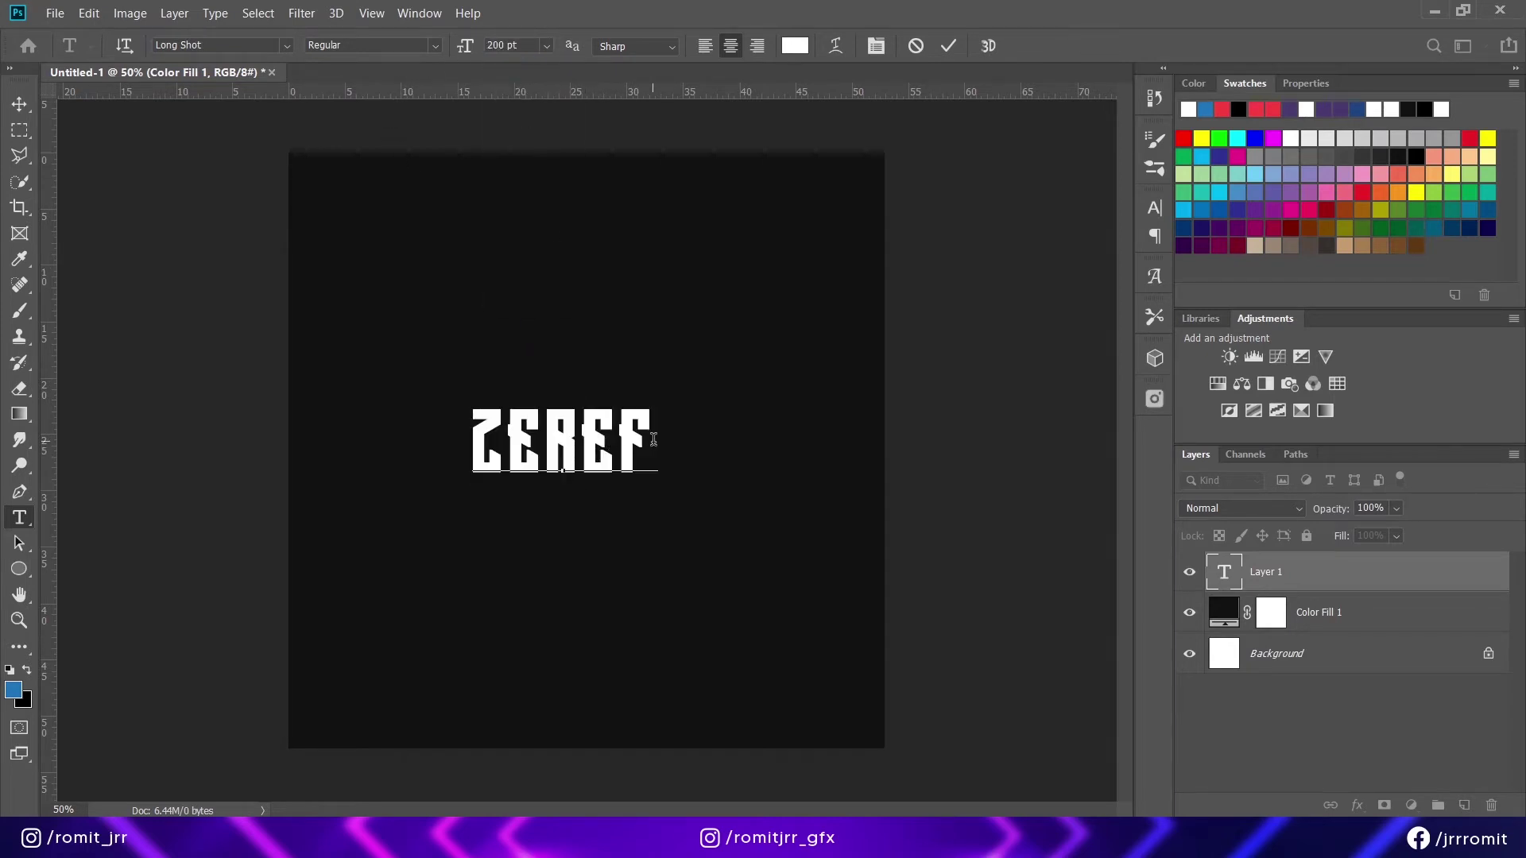
left_click_drag(654, 440, 434, 432)
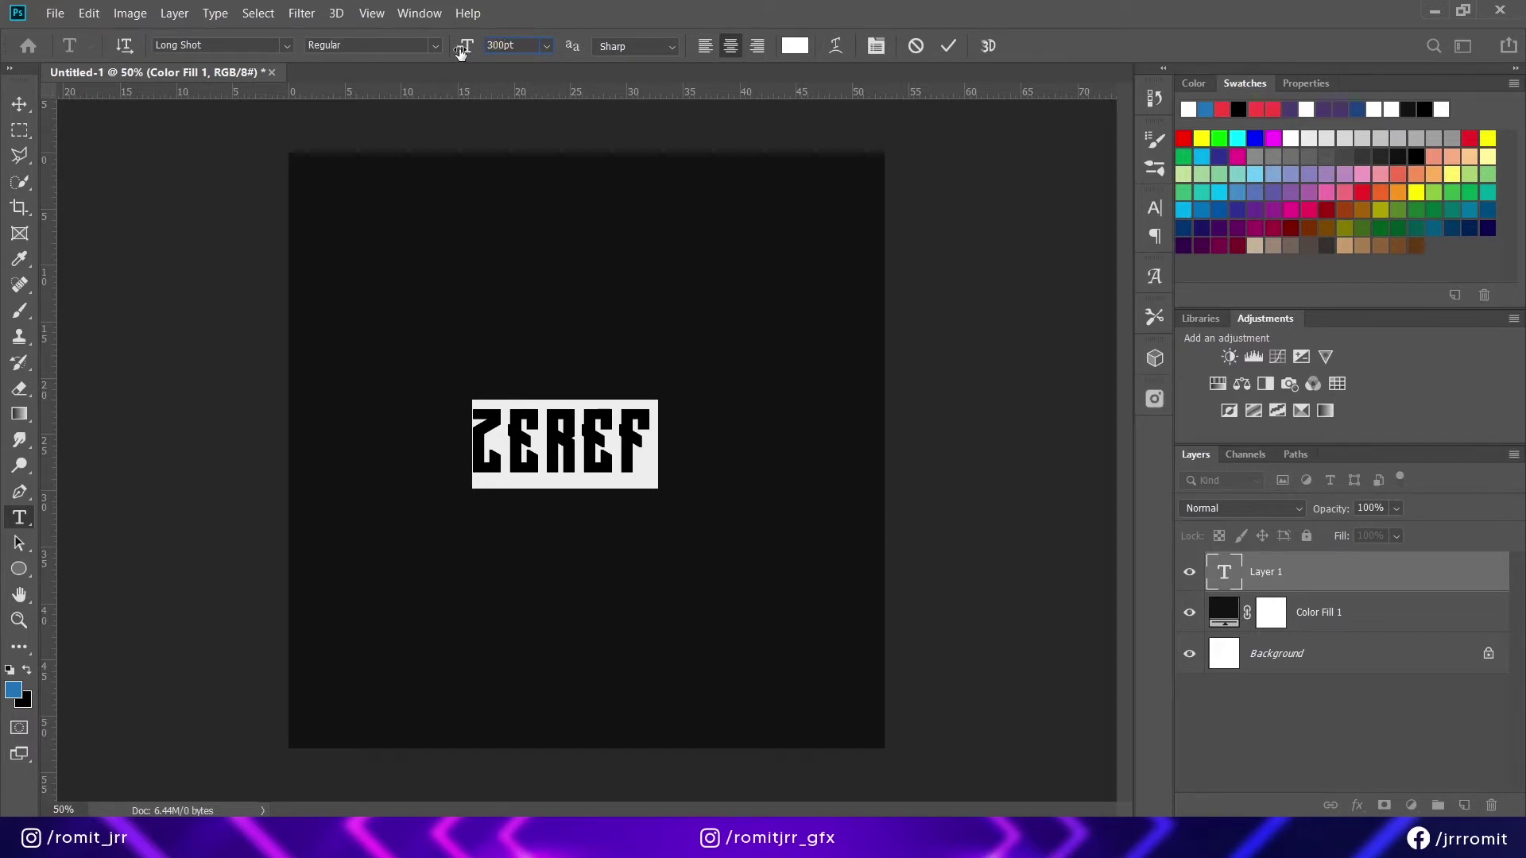
key("Return")
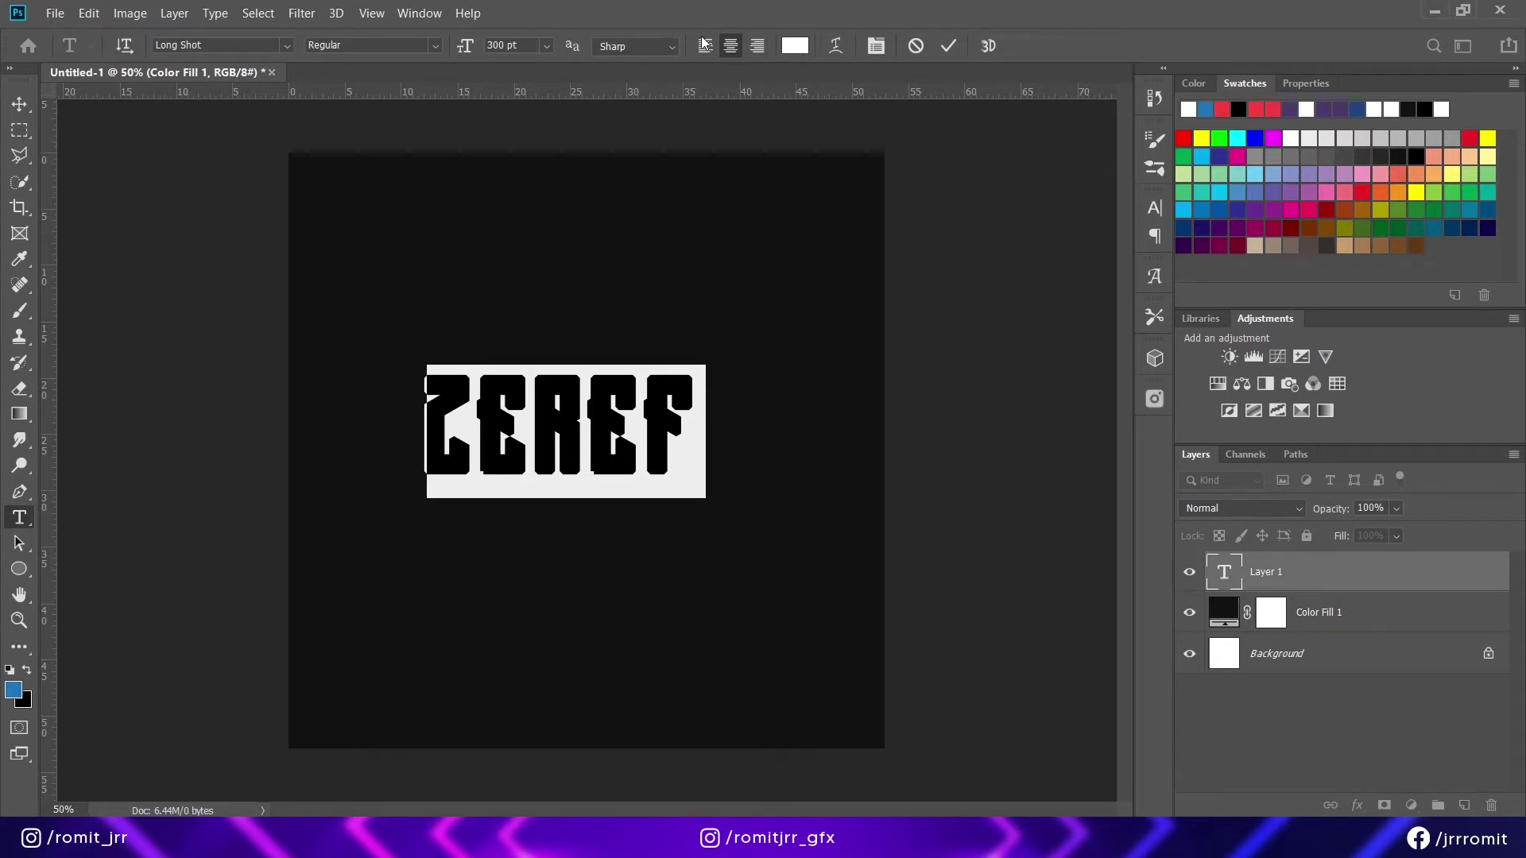
- Enable Faux Italic in the Character panel and commit the ZEREF text layer
left_click(876, 45)
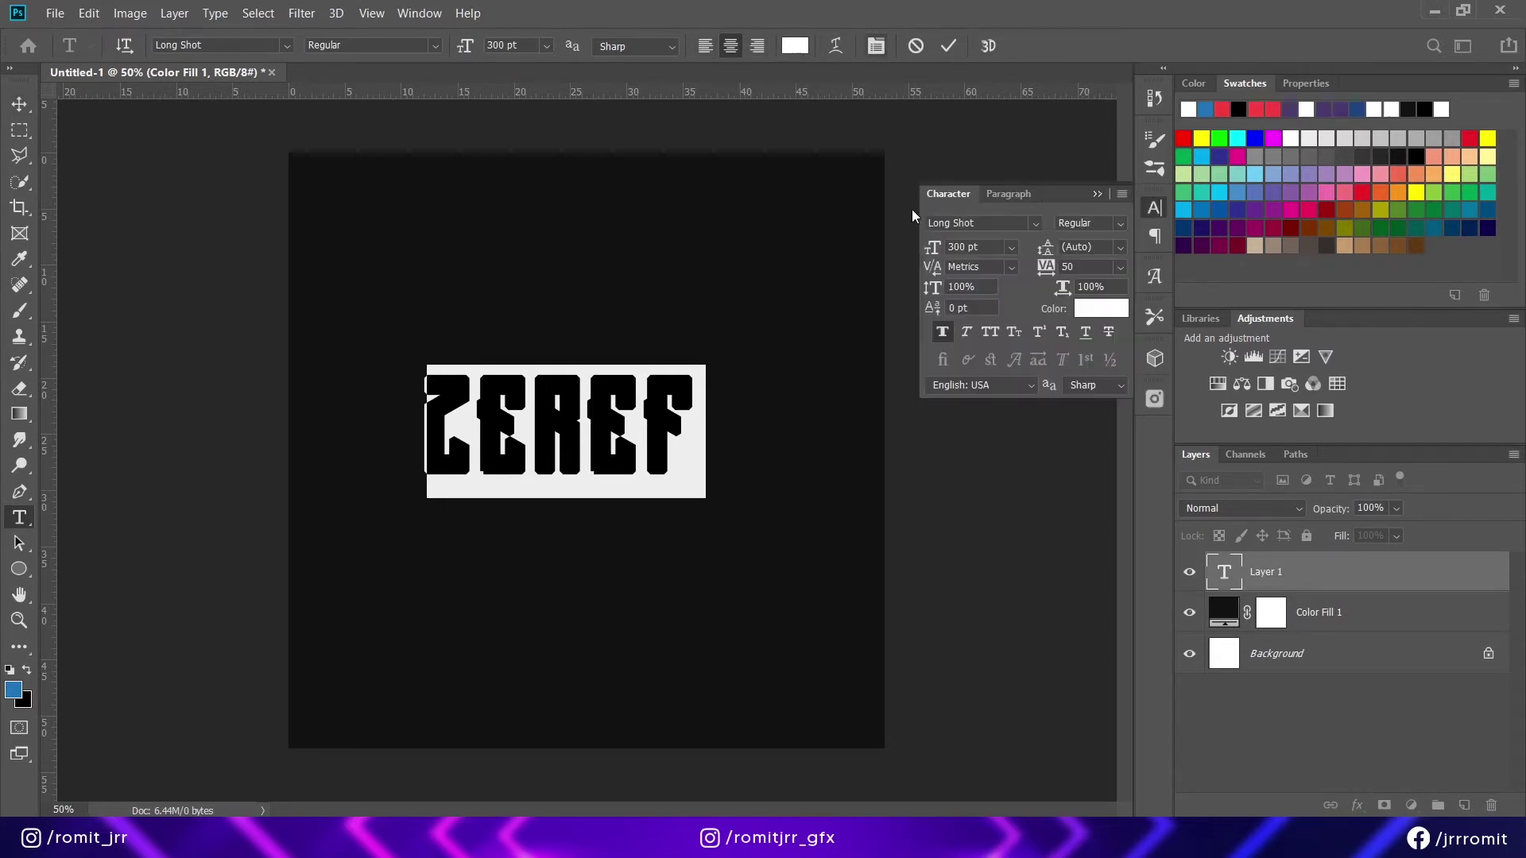
left_click(966, 331)
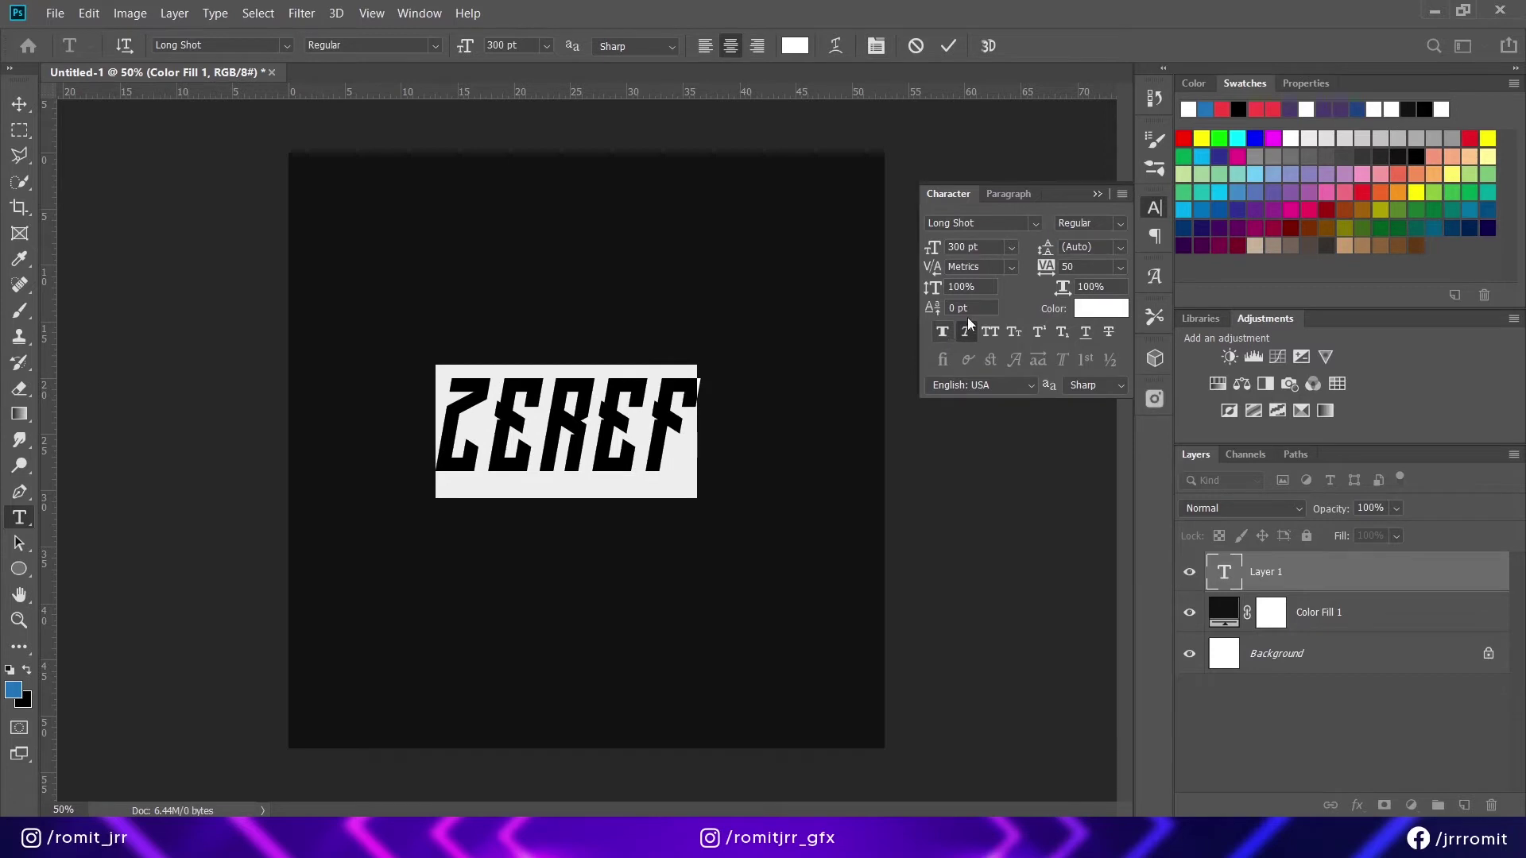
left_click(1092, 191)
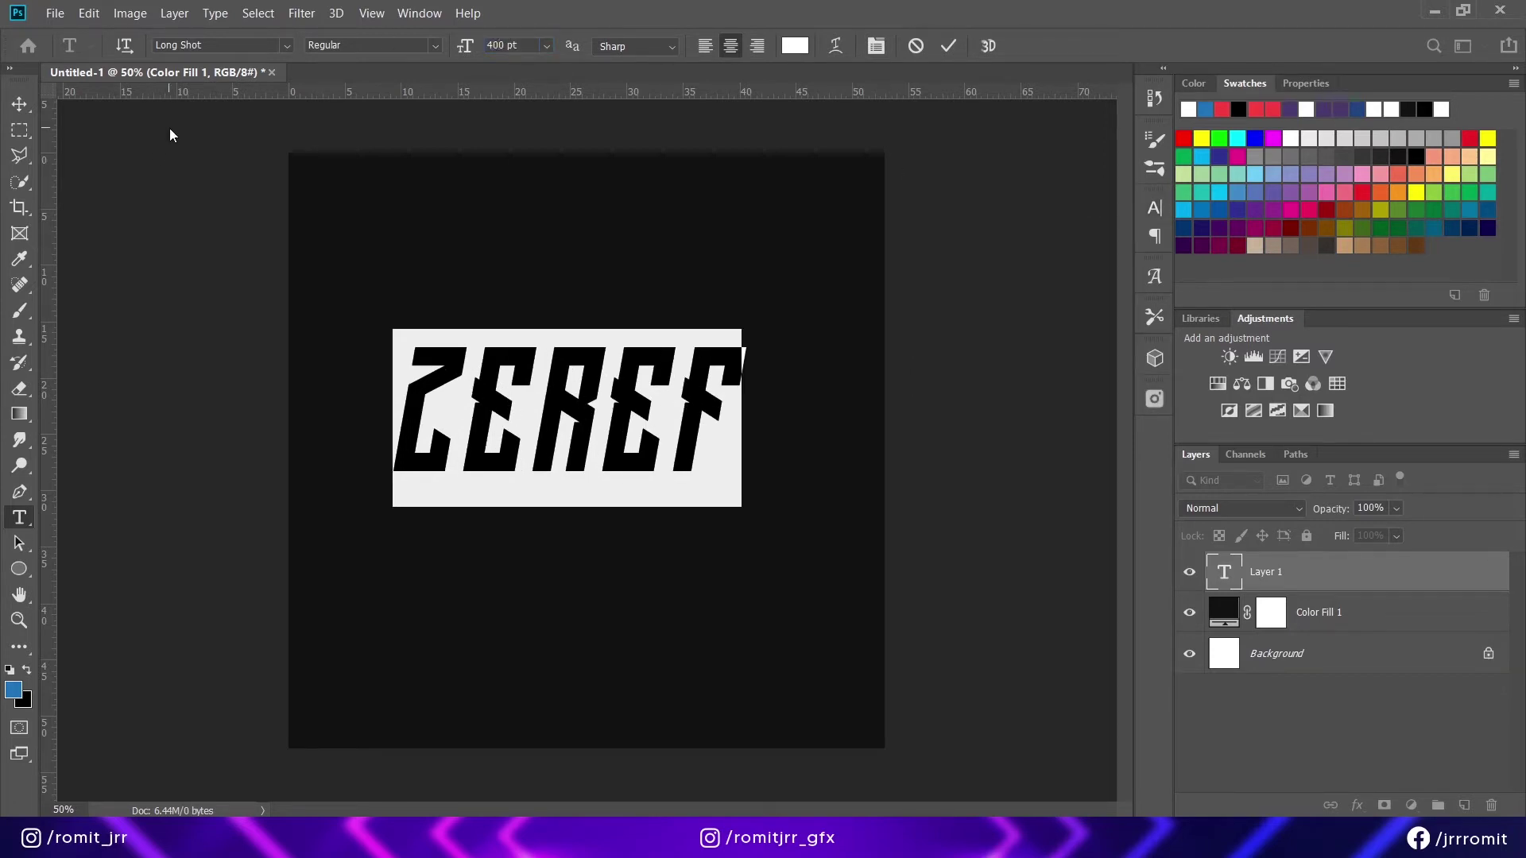
left_click(19, 105)
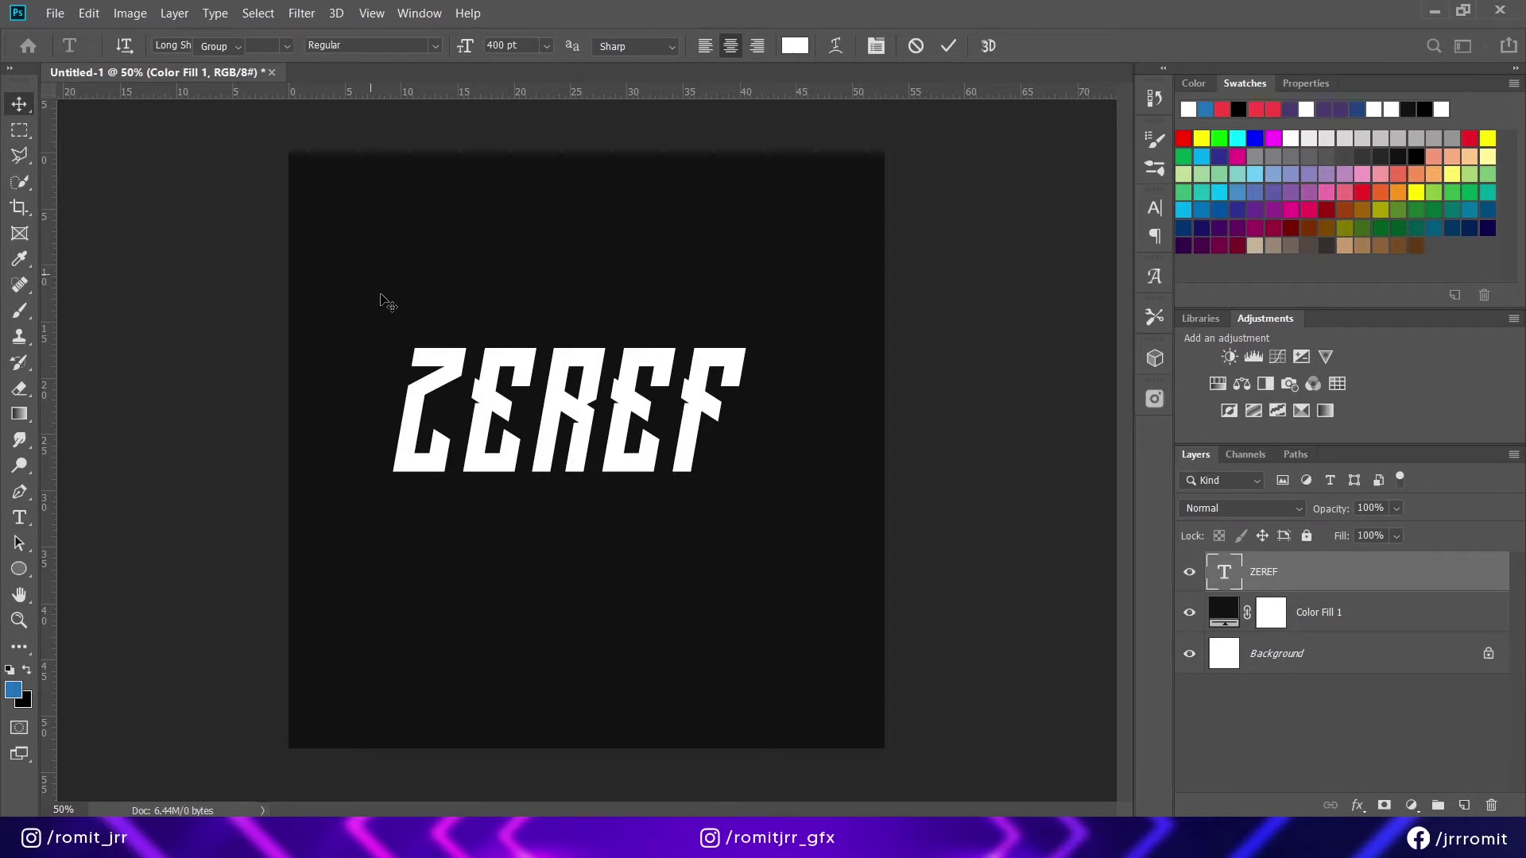
- Select ZEREF with the Background layer and align their horizontal and vertical centres
left_click(1320, 620, "shift")
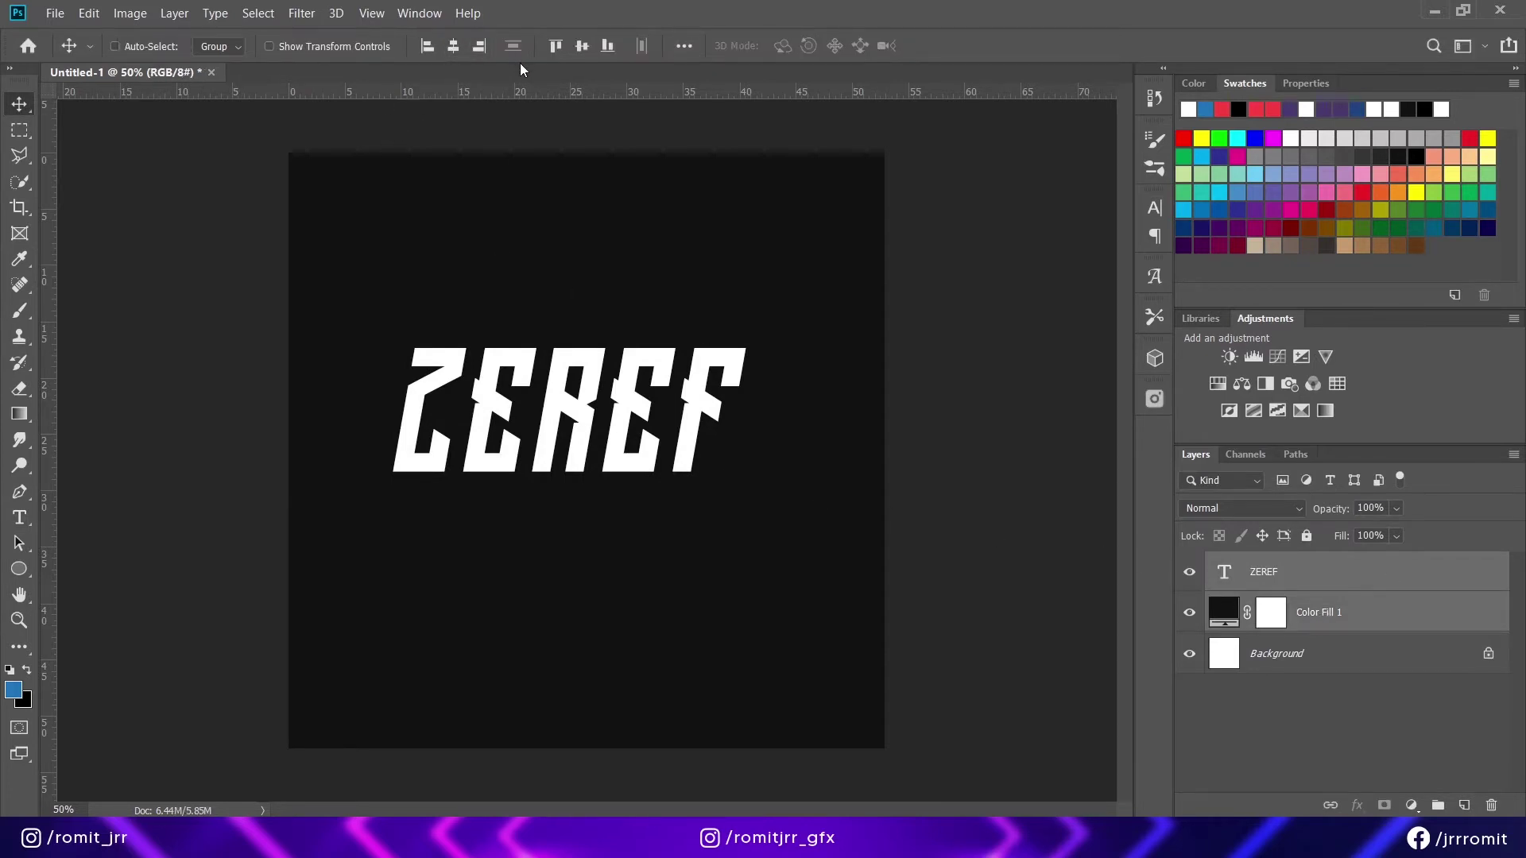
left_click(1296, 654)
left_click(1292, 584, "ctrl")
left_click(453, 45)
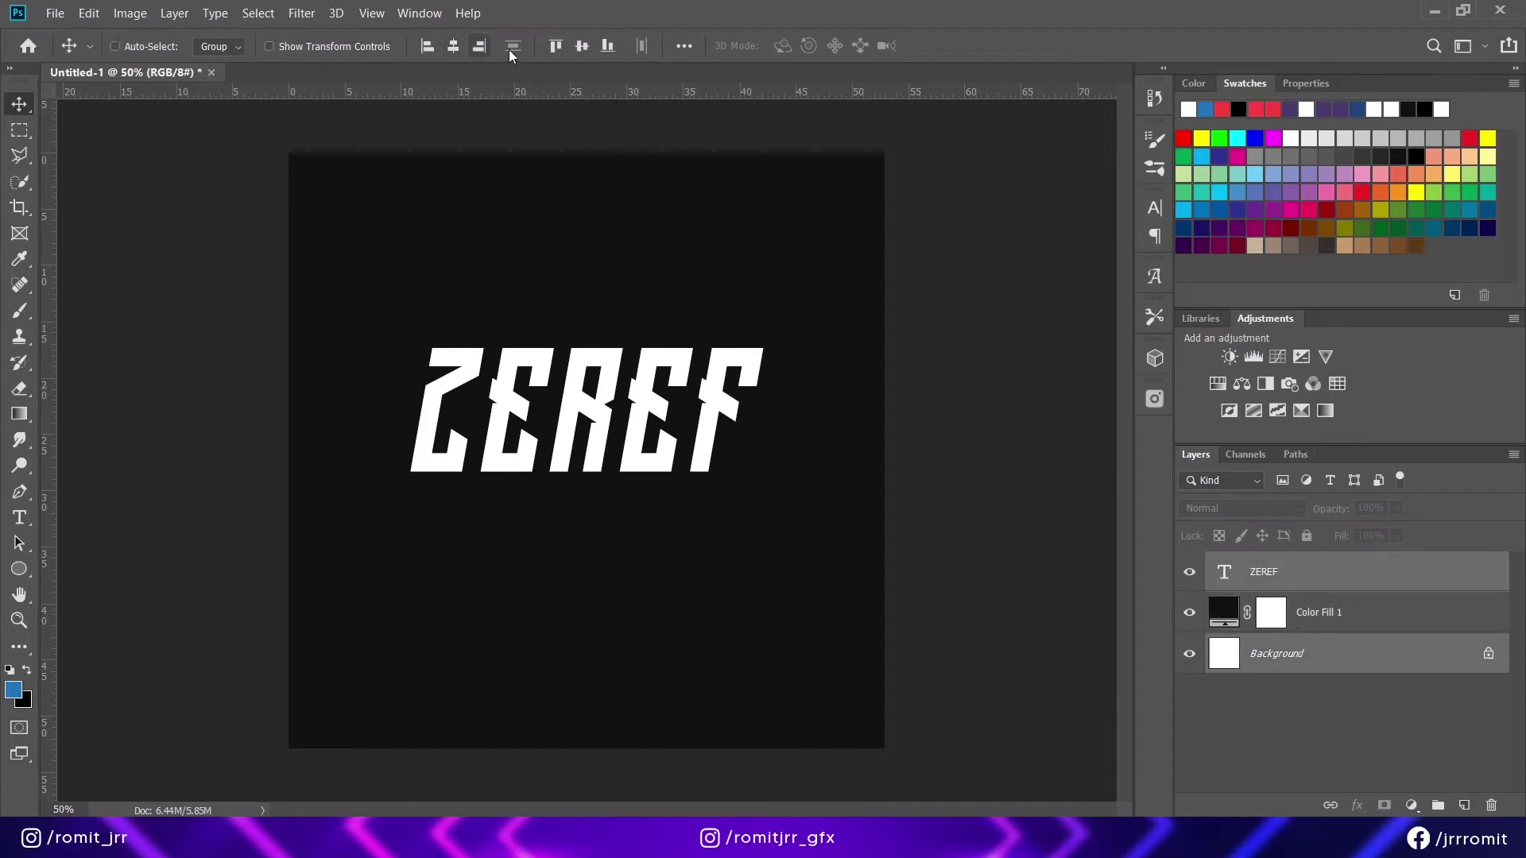
left_click(582, 45)
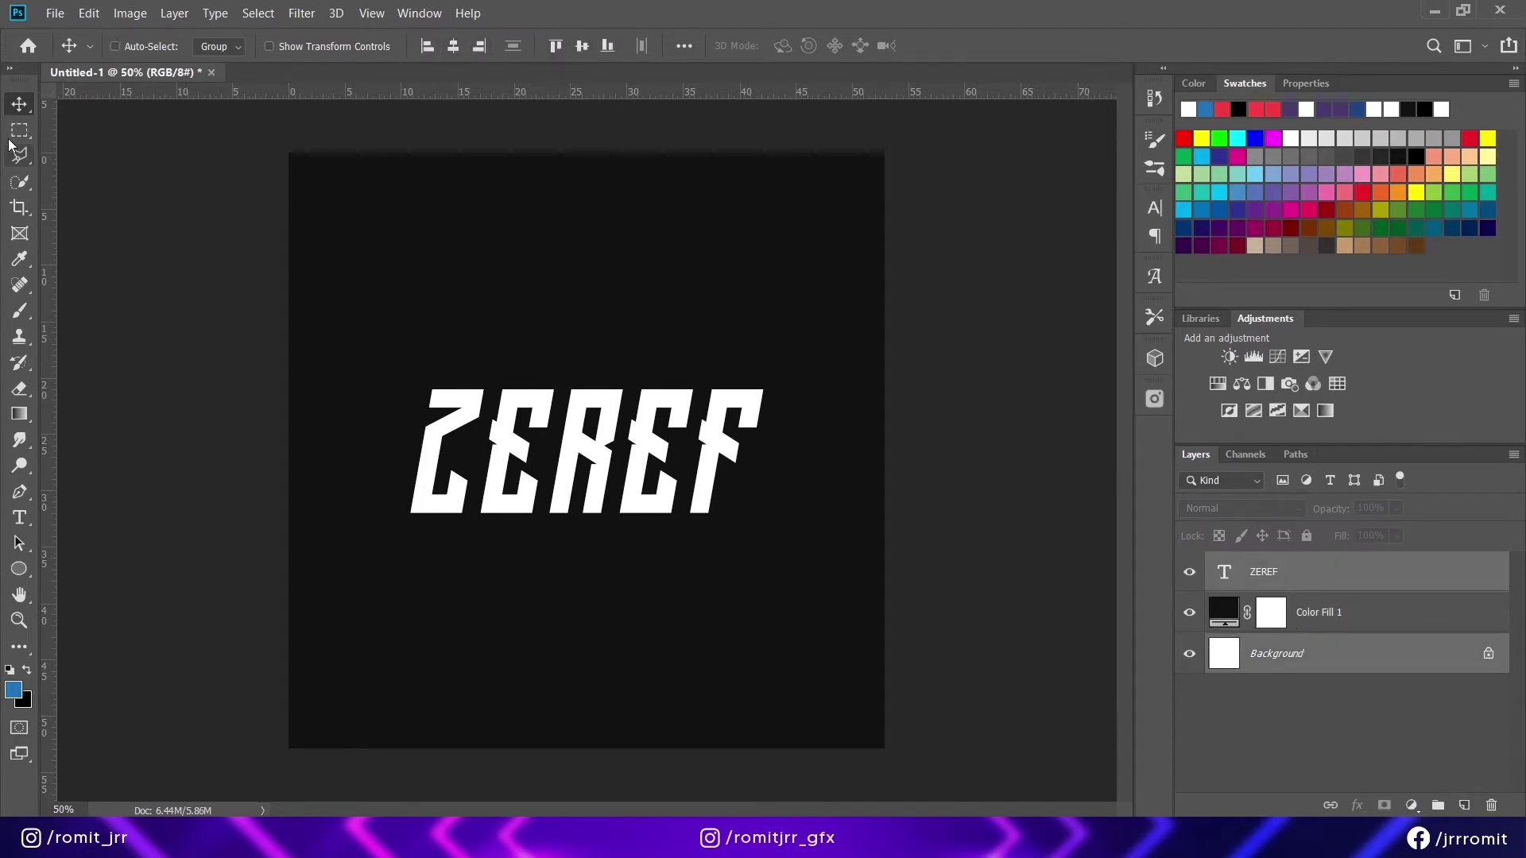
key("m")
- Draw a rectangular selection around ZEREF and add a Gradient fill layer within it
left_click_drag(400, 374, 771, 524)
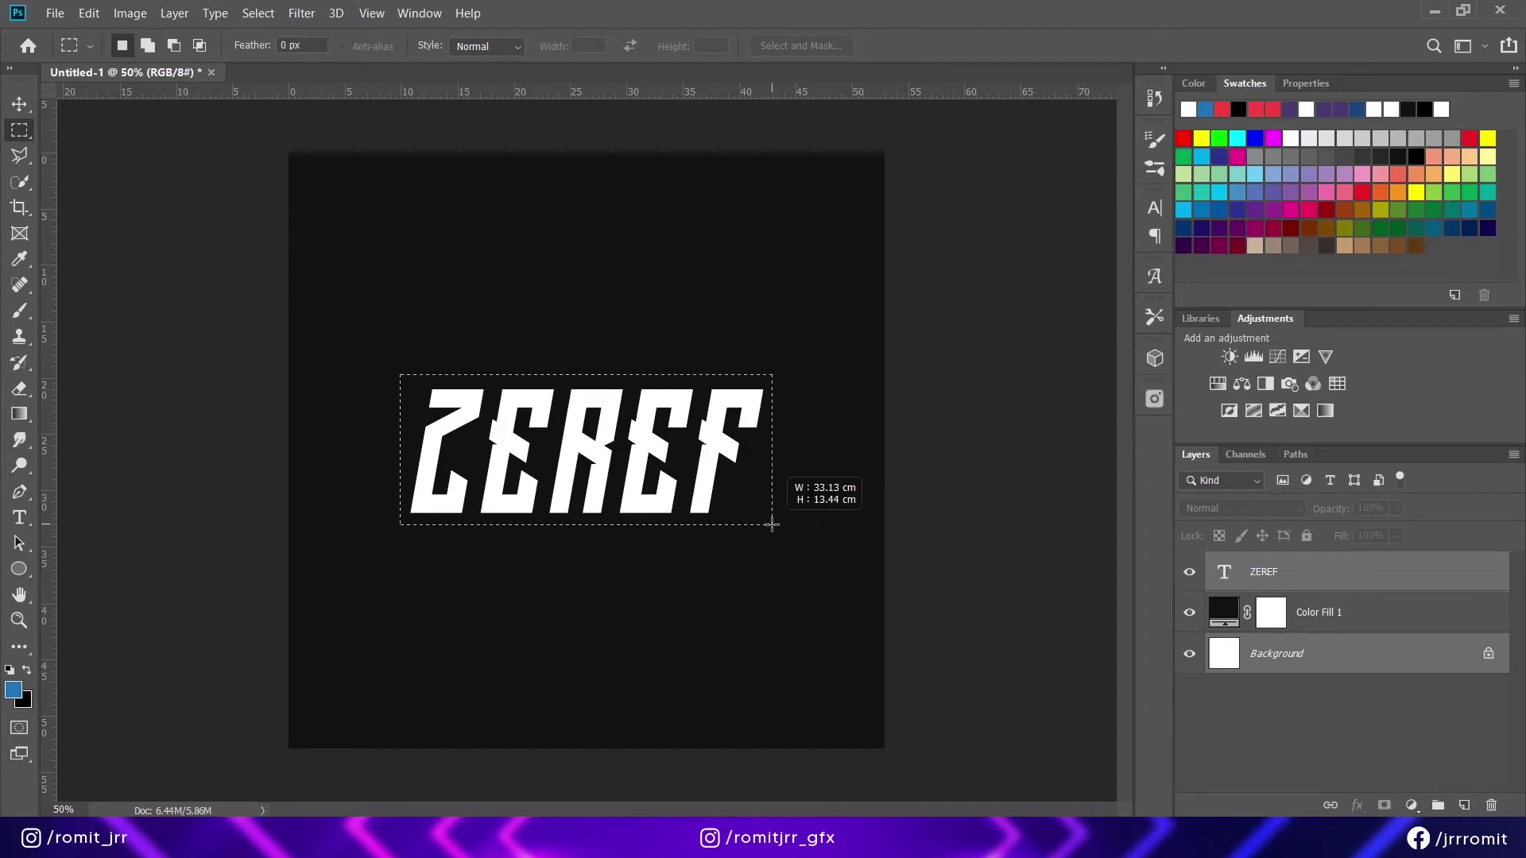
left_click_drag(771, 524, 773, 526)
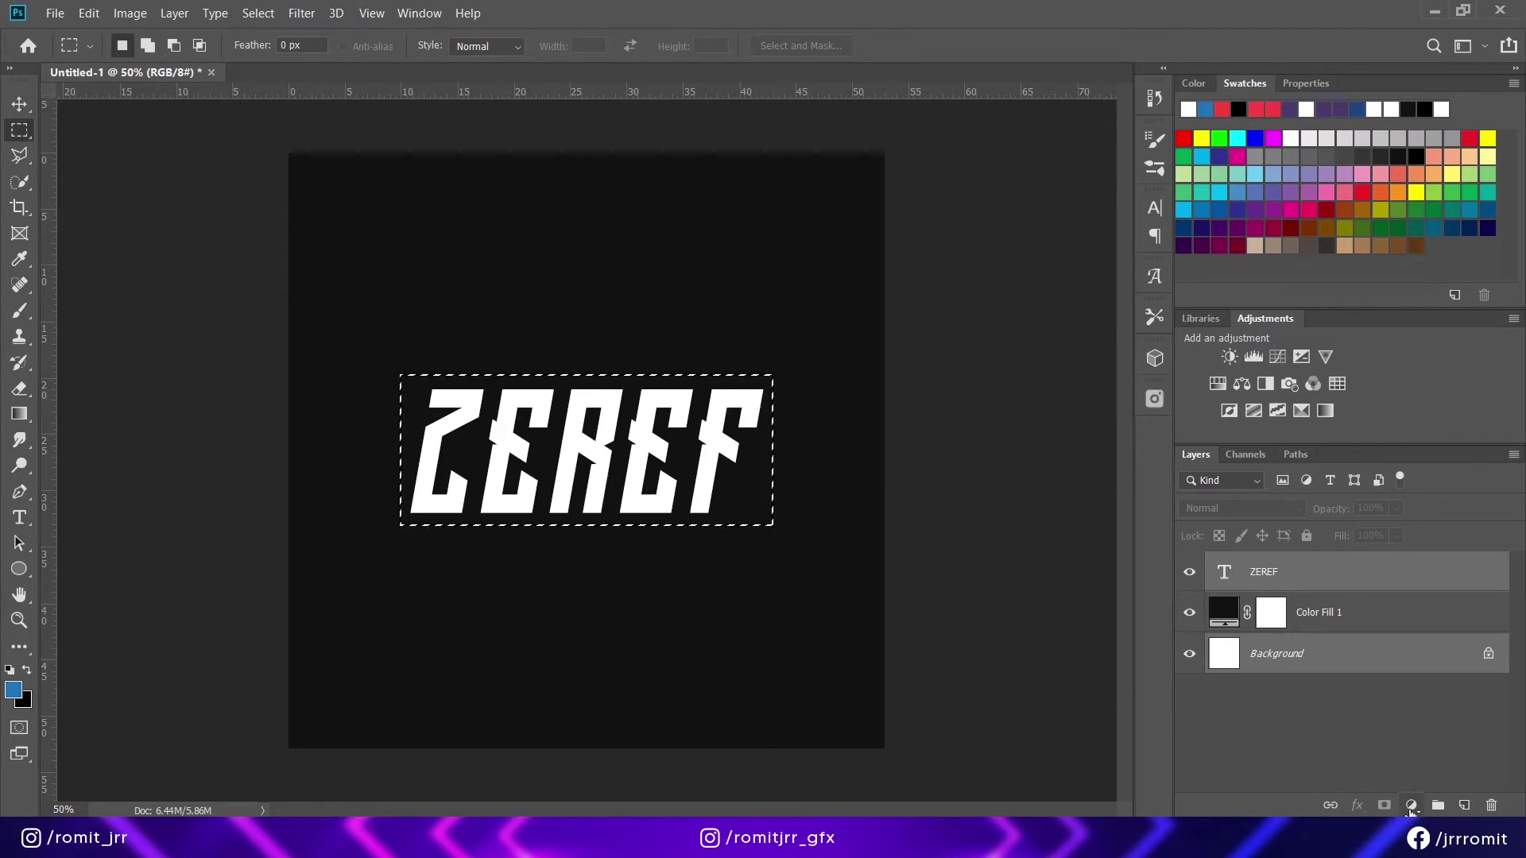
left_click(1412, 805)
left_click(1387, 478)
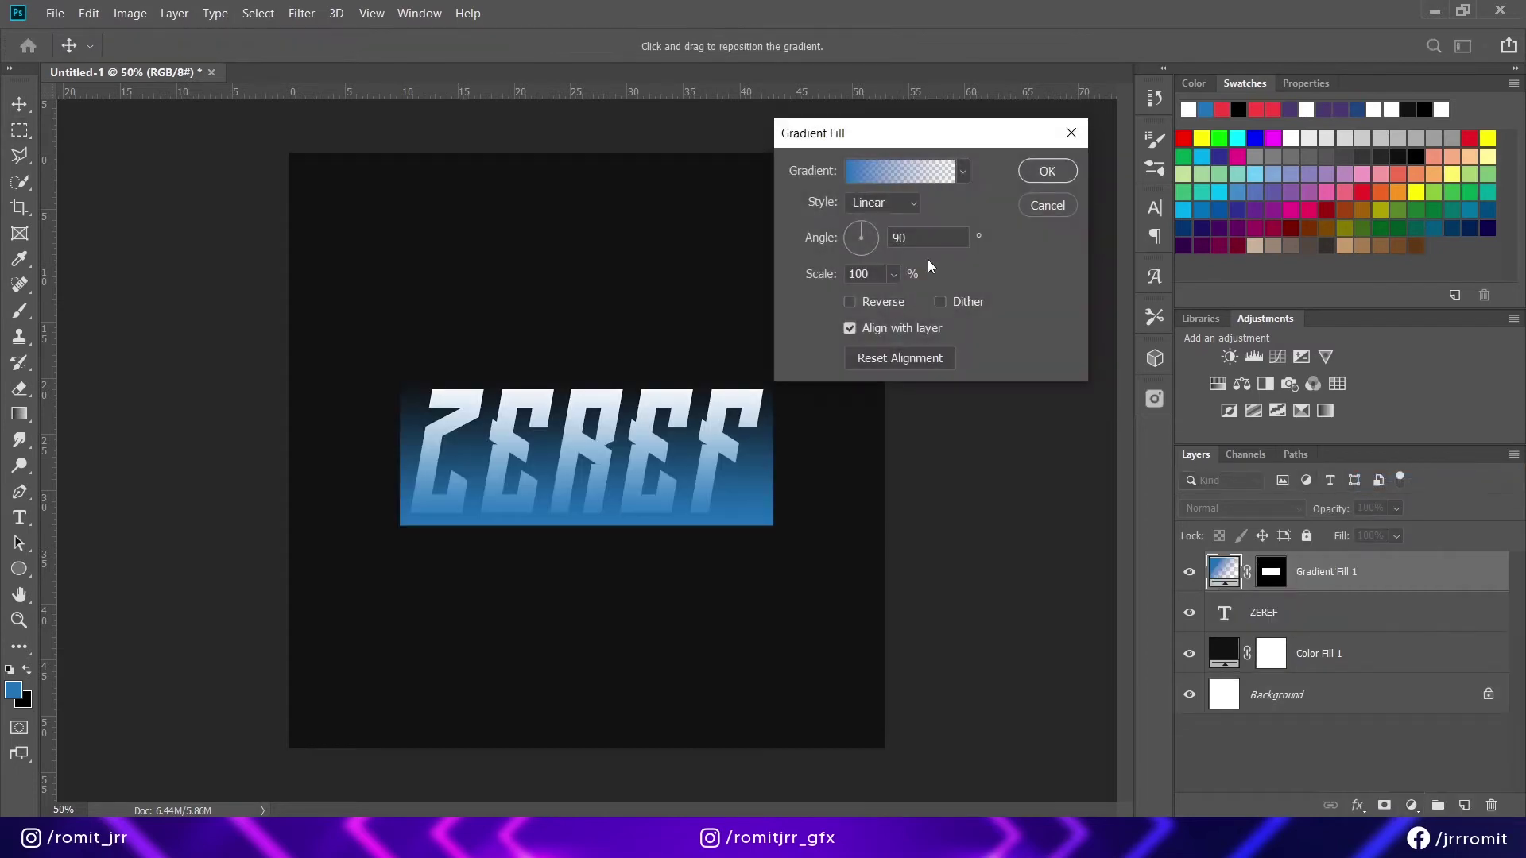
- Set the gradient's start stop to grey 787878, fading to transparent, and apply it
left_click(927, 176)
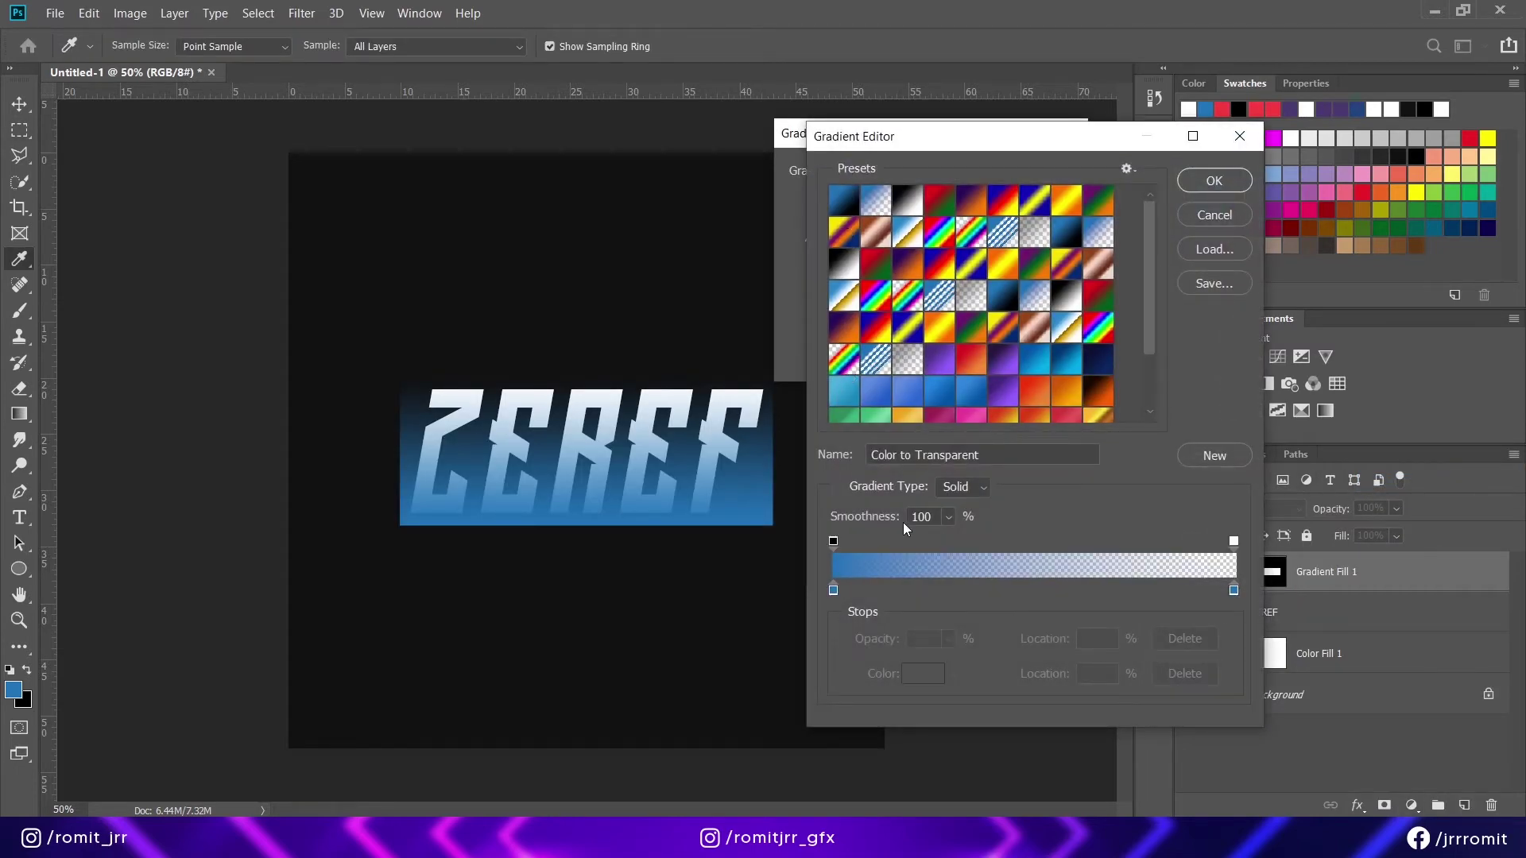
double_click(834, 591)
left_click(920, 512)
left_click_drag(920, 512, 921, 539)
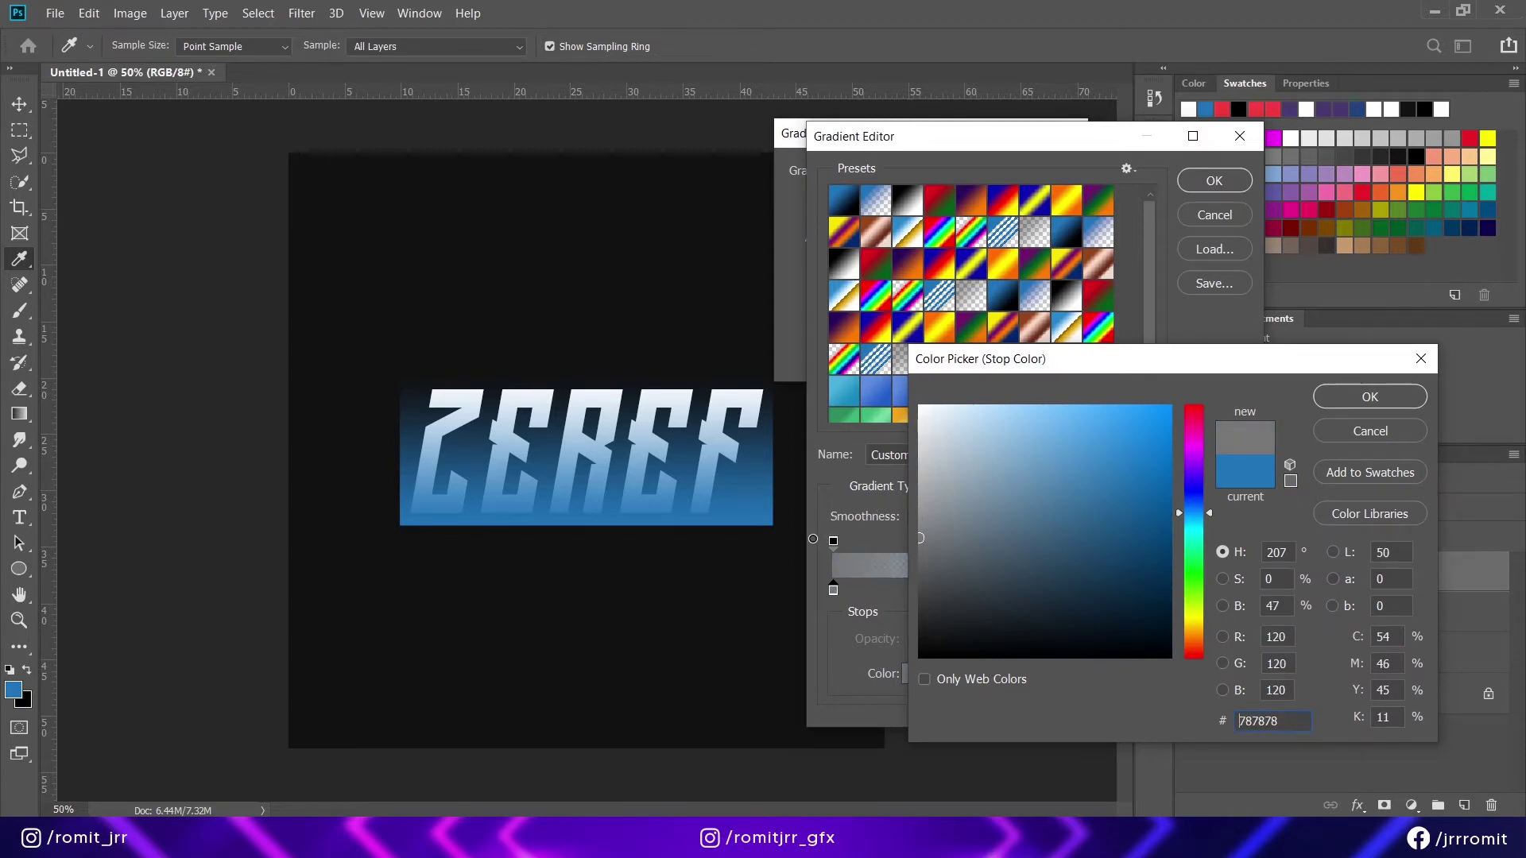
left_click(1400, 407)
left_click(1205, 181)
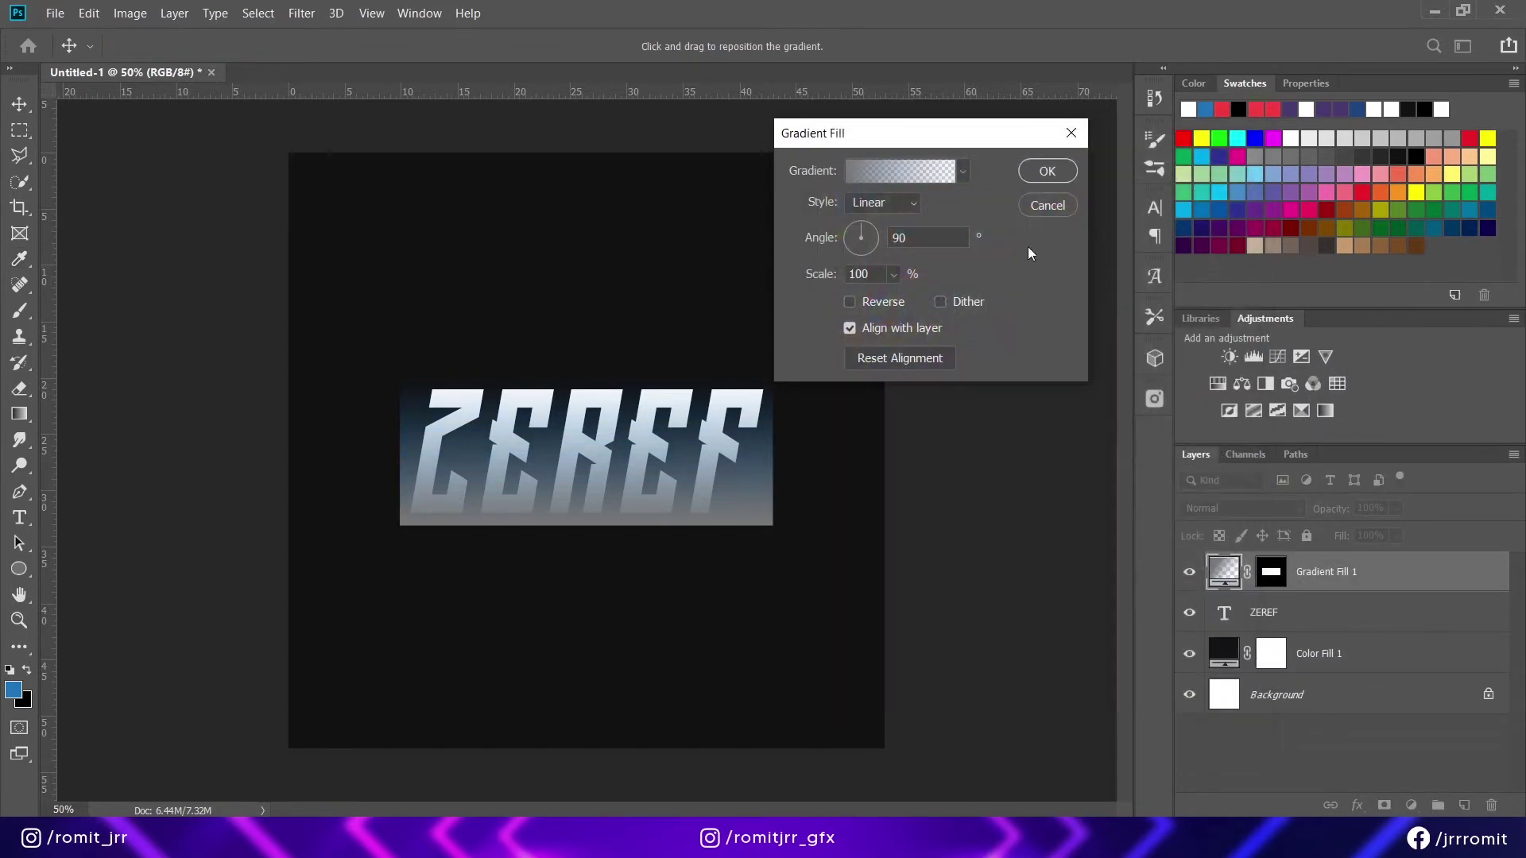
left_click(1046, 169)
right_click(1313, 572)
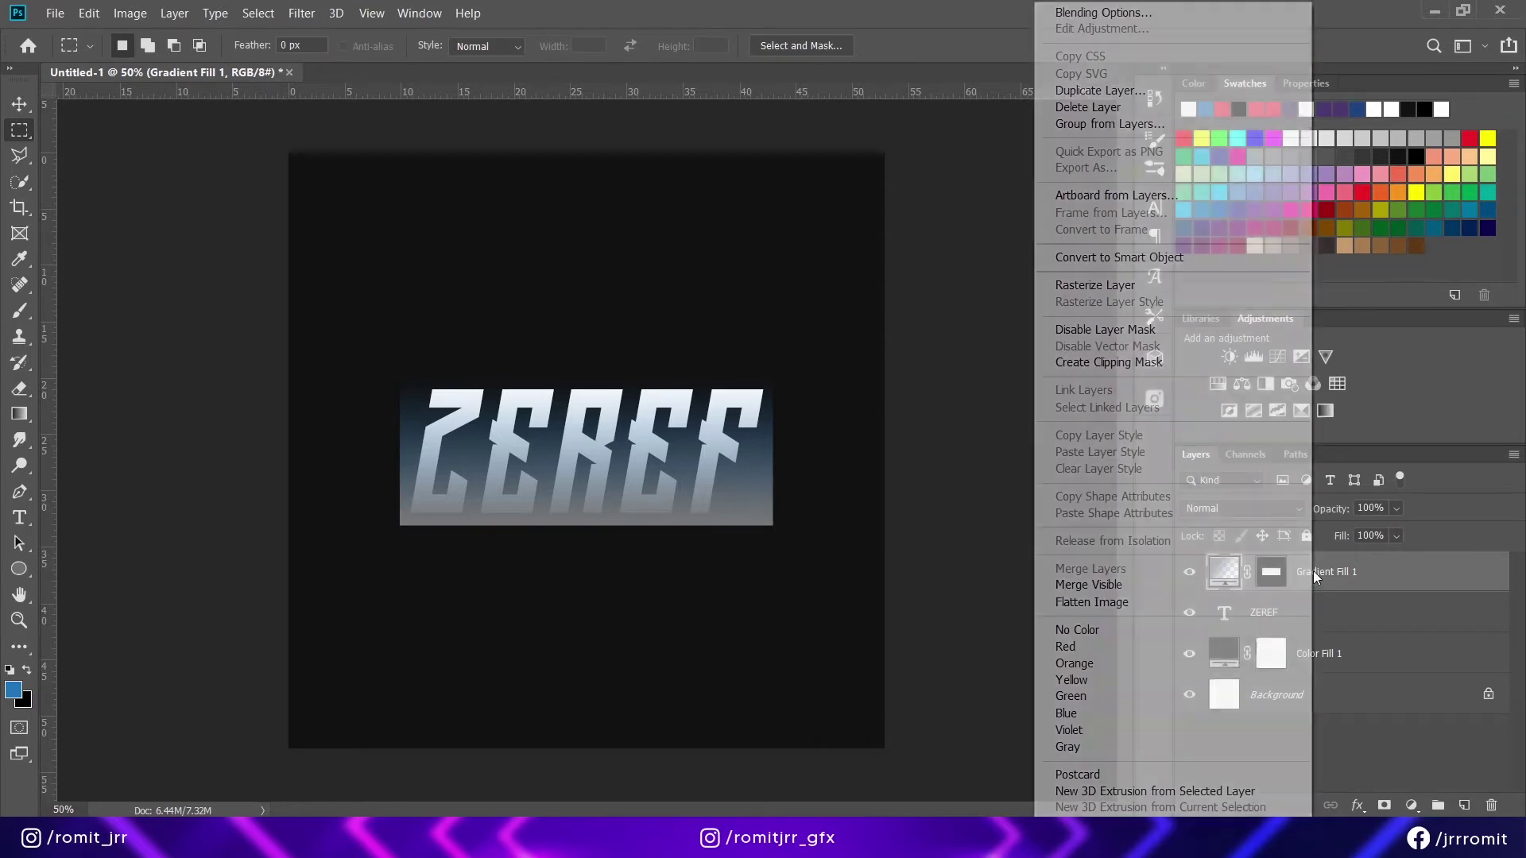
- Clip Gradient Fill 1 to ZEREF, group both layers, and name the group 'Text'
left_click(1071, 363)
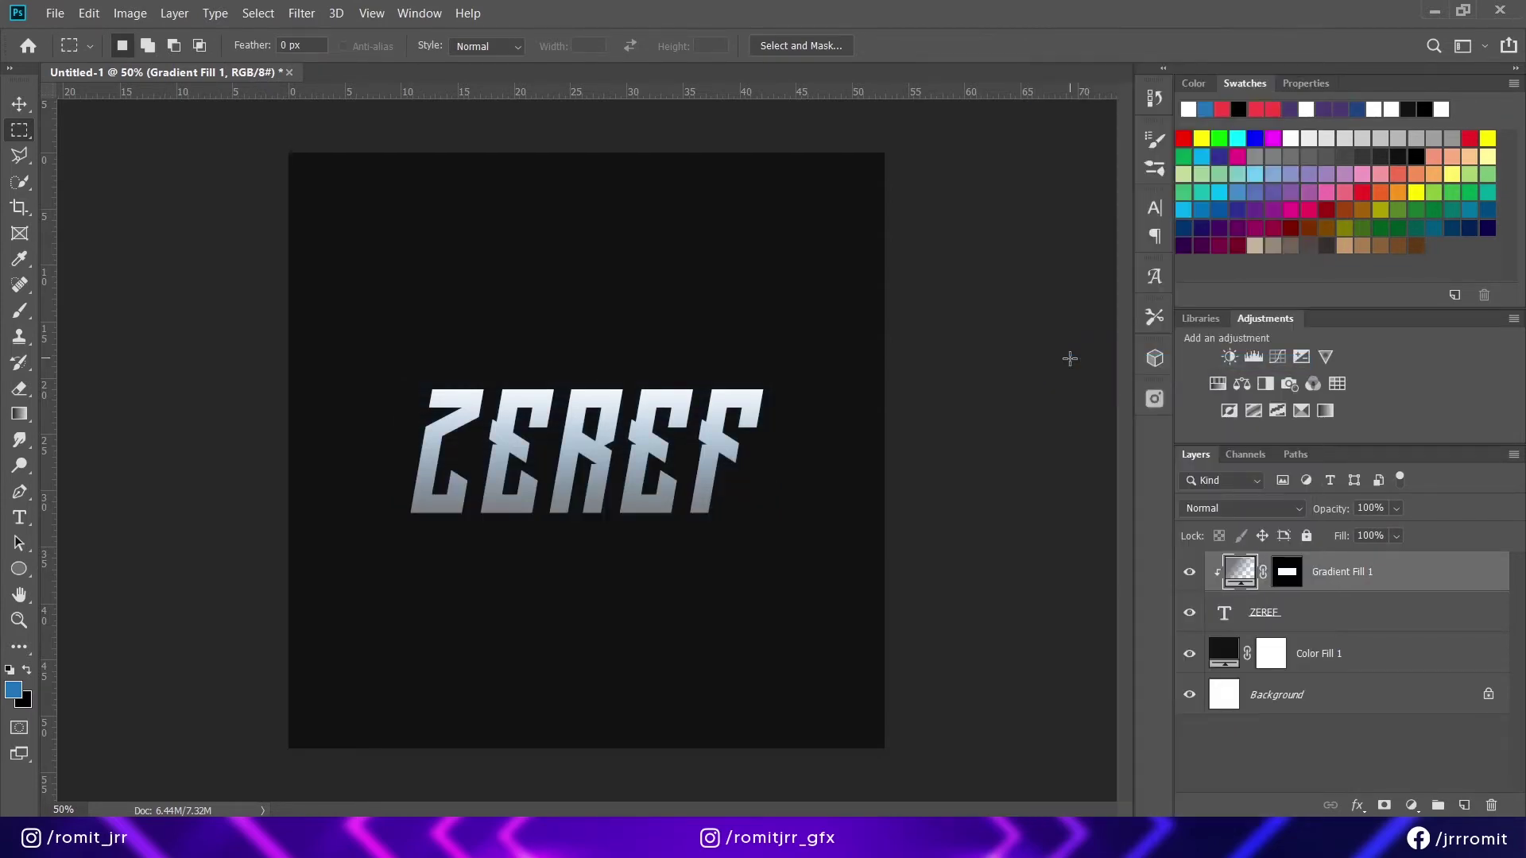
left_click(1311, 609, "shift")
key("ctrl+g")
double_click(1261, 566)
type("Text")
key("Return")
right_click(1255, 566)
- Give the Text group a white 7 px Stroke positioned inside the letter edges
left_click(1170, 265)
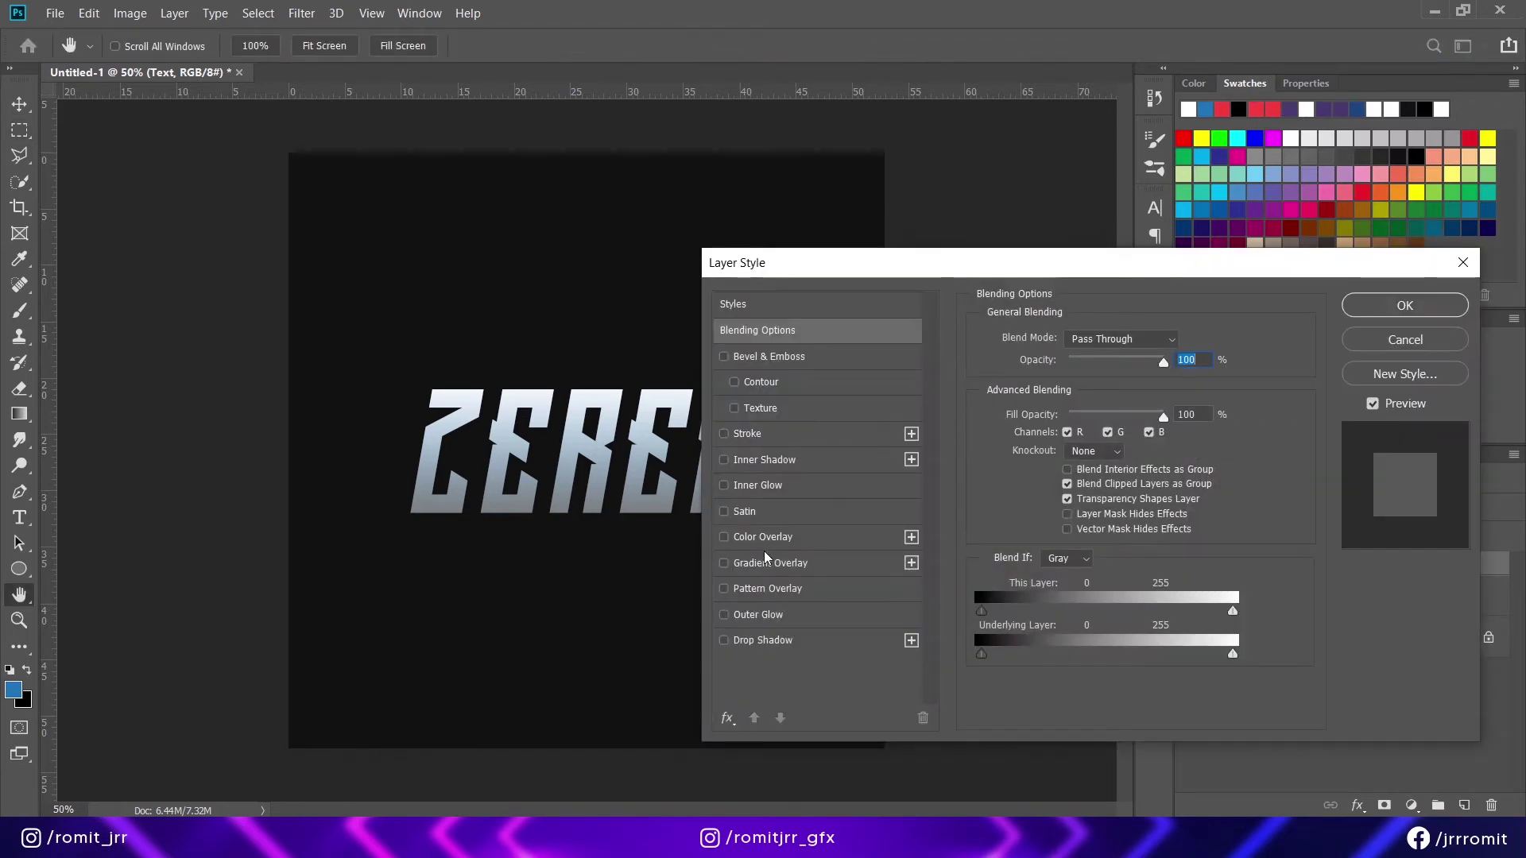
left_click(742, 445)
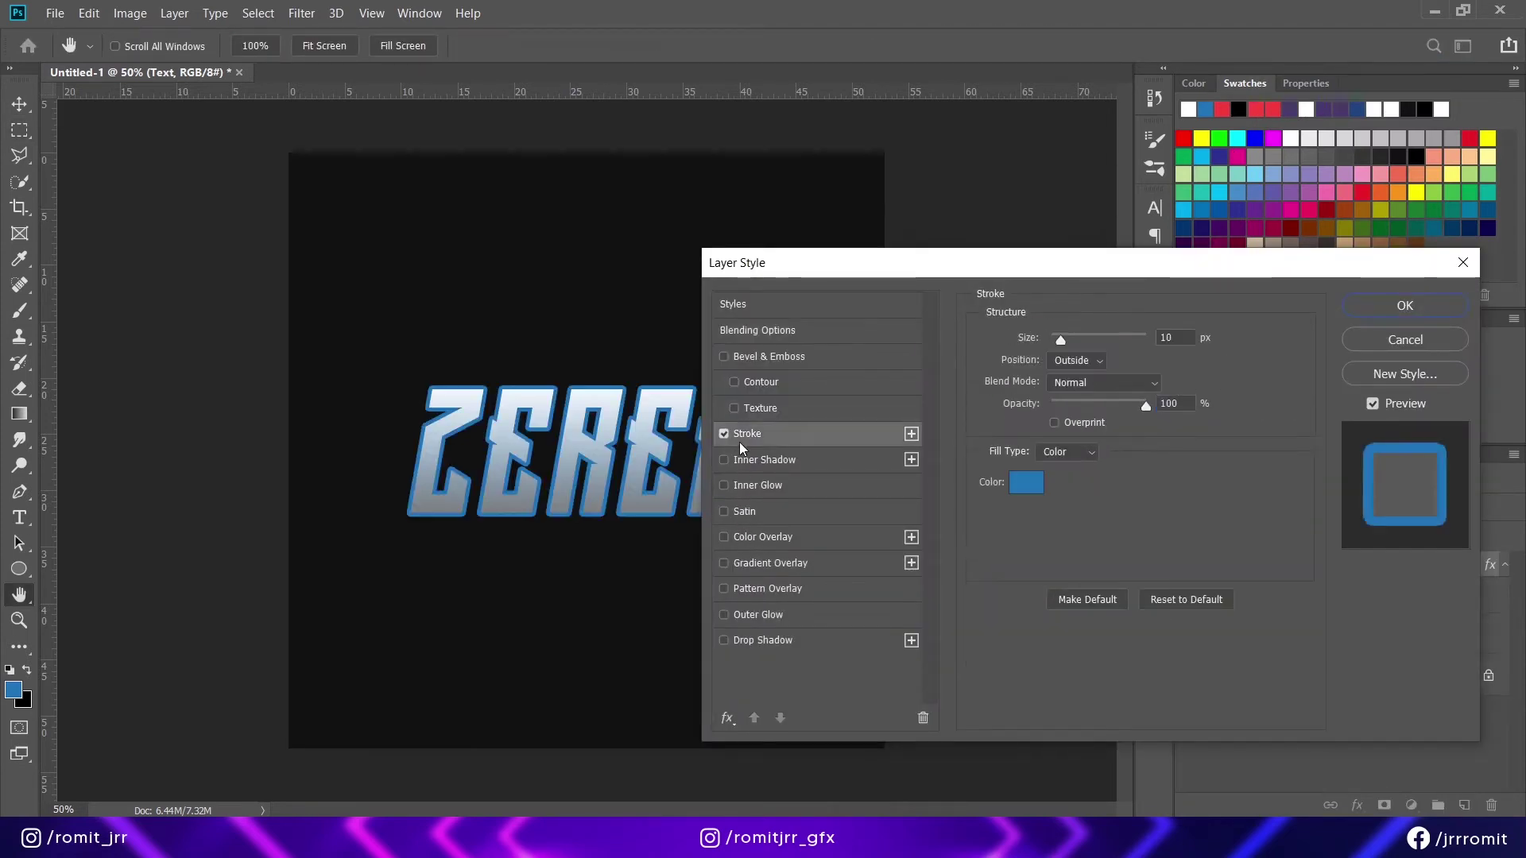
left_click(1077, 360)
left_click(1069, 386)
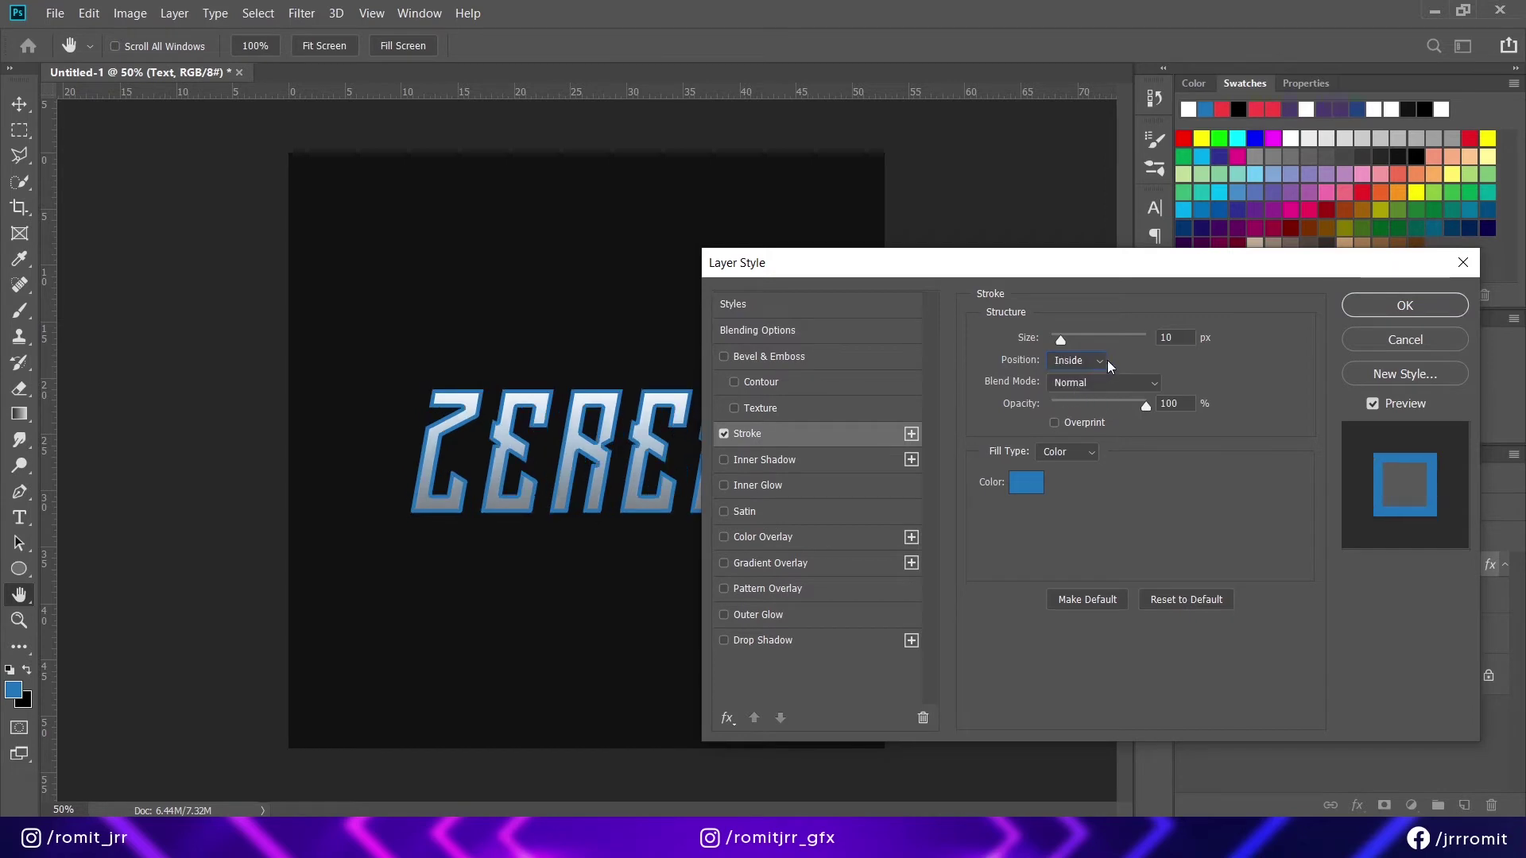
left_click(1026, 483)
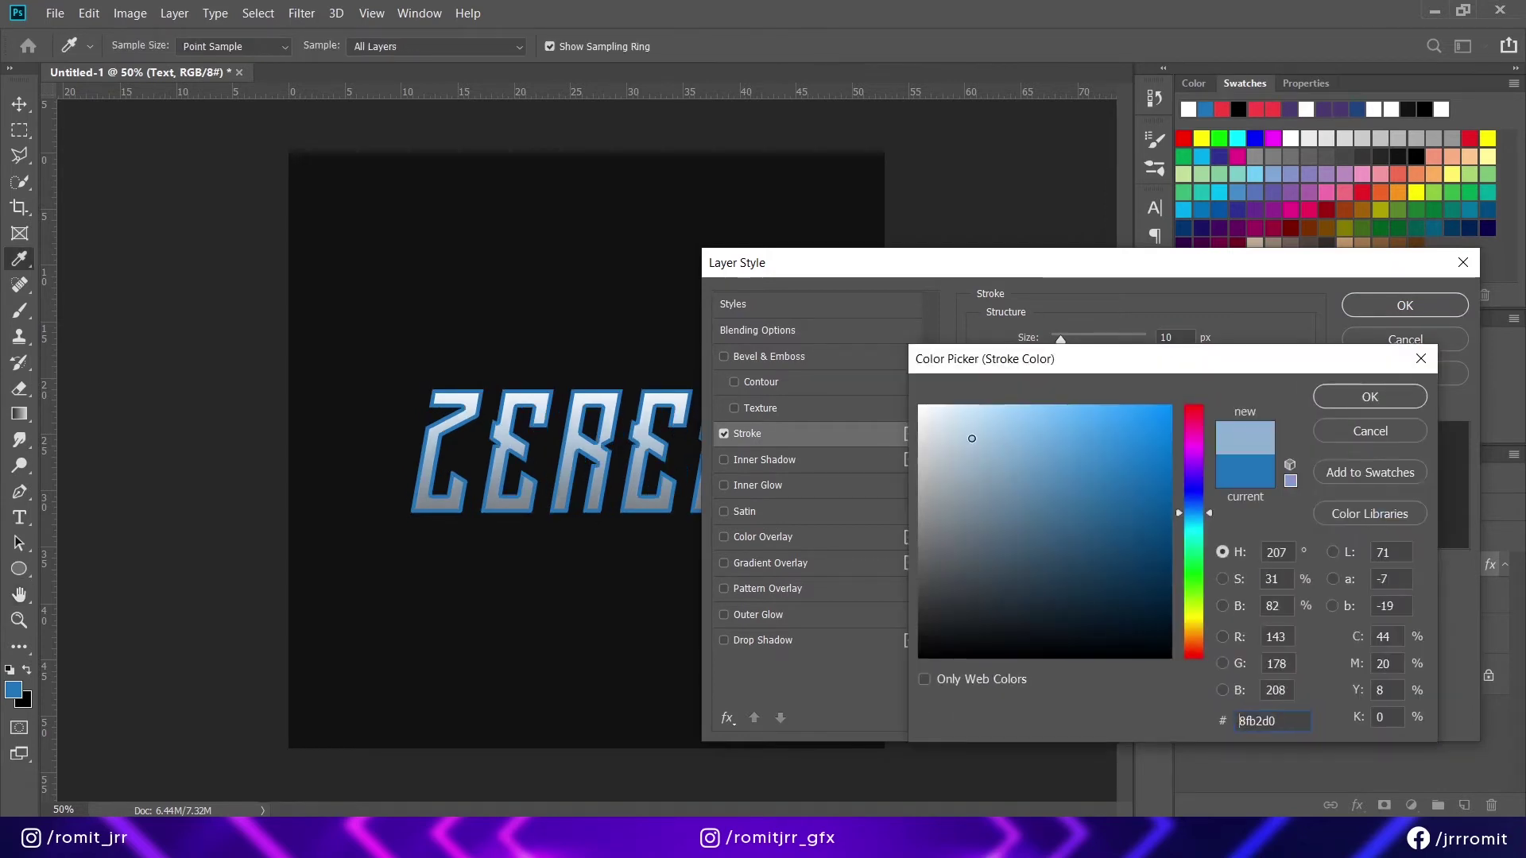
left_click(1370, 397)
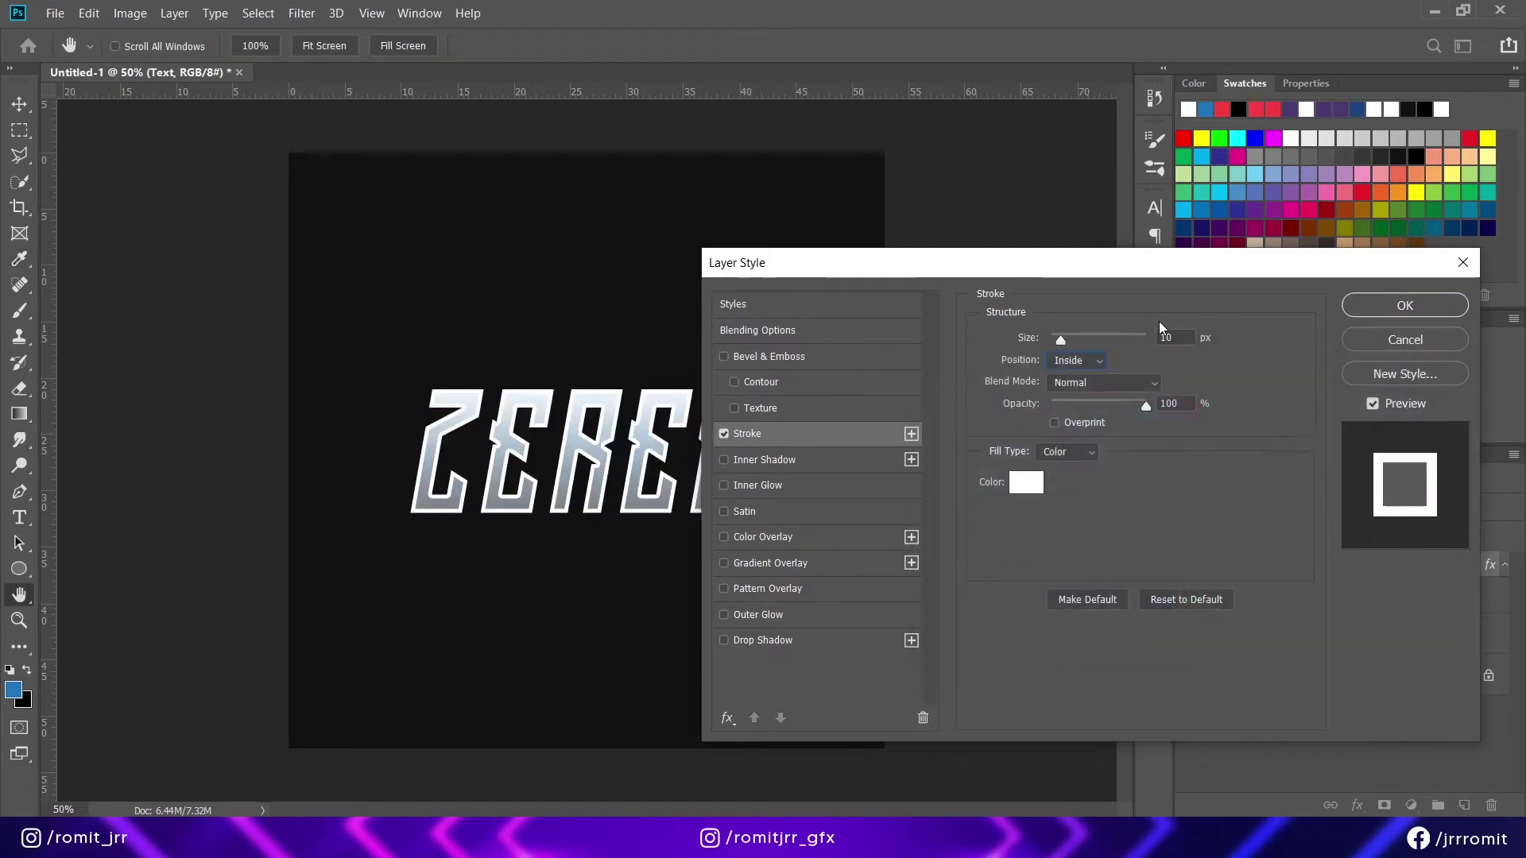
double_click(1180, 337)
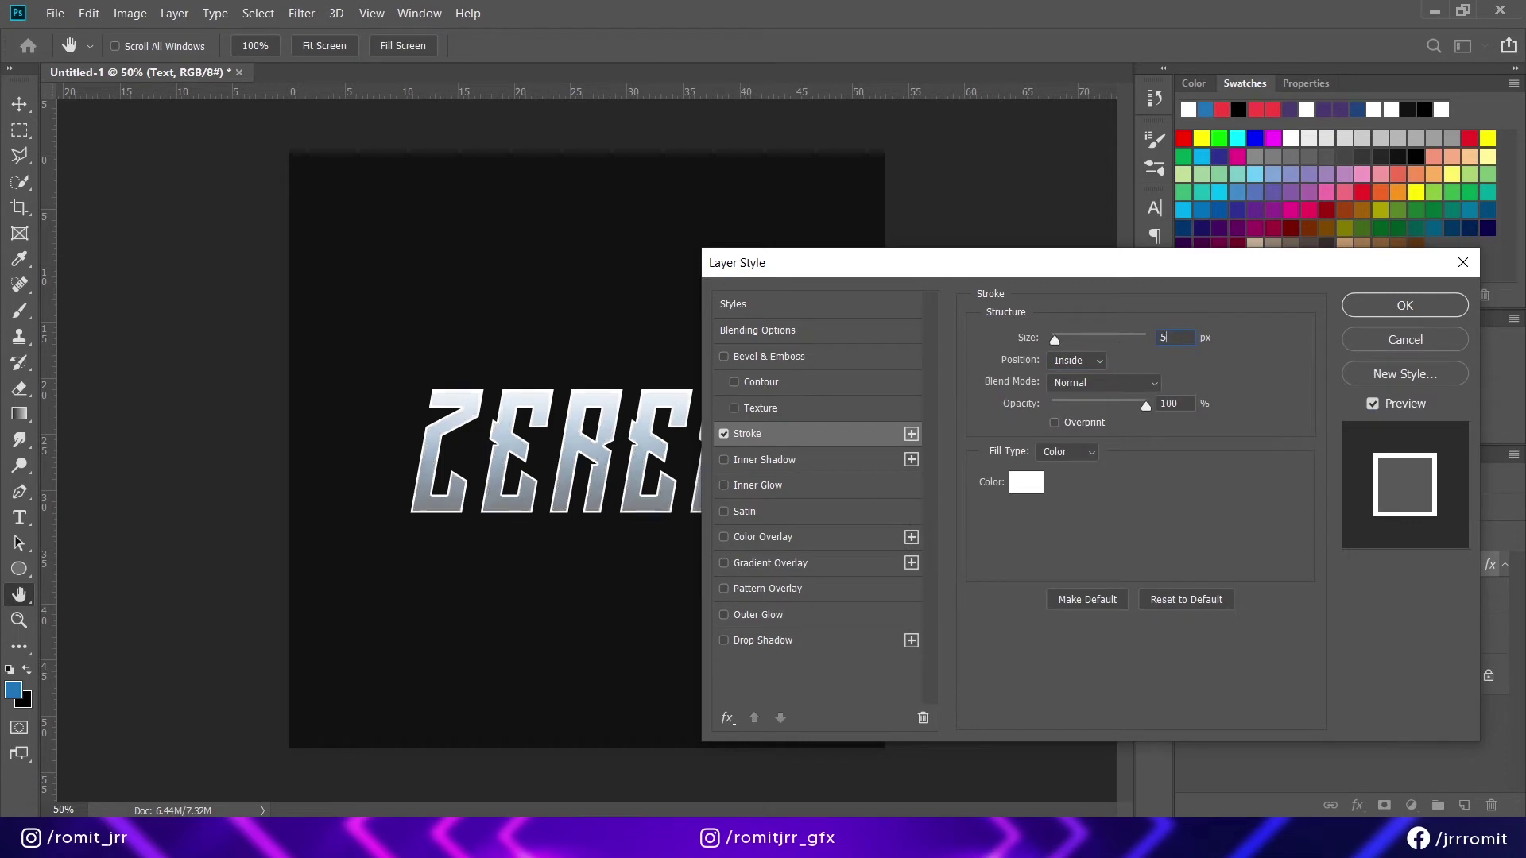
type("578")
left_click(1405, 306)
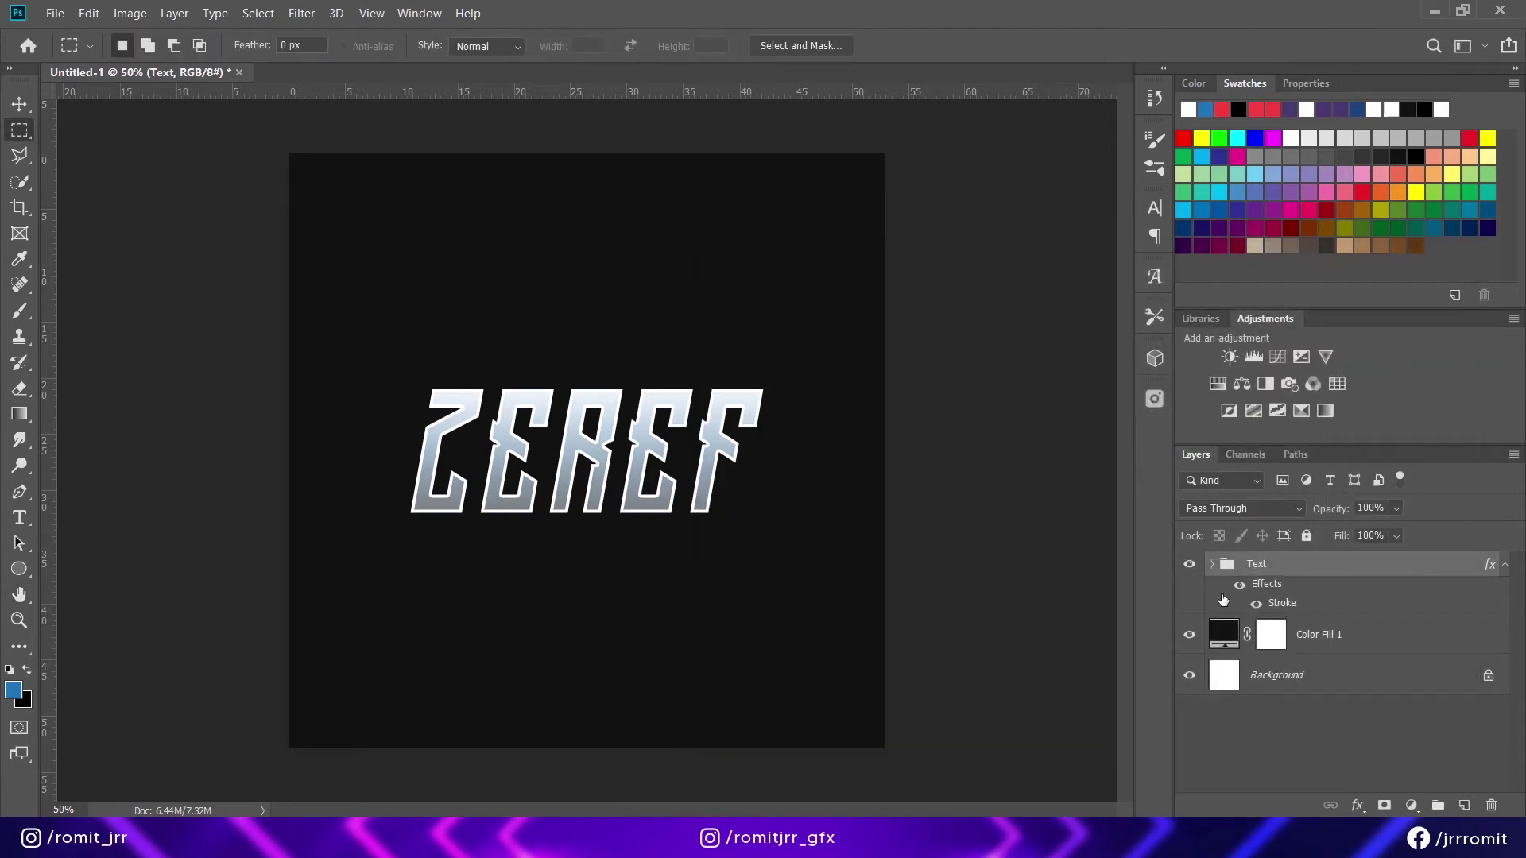
left_click(1227, 631)
- Shift Gradient Fill 1 lower inside the letters, then delete that gradient layer
left_click(1211, 564)
left_click(1260, 627)
left_click(20, 103)
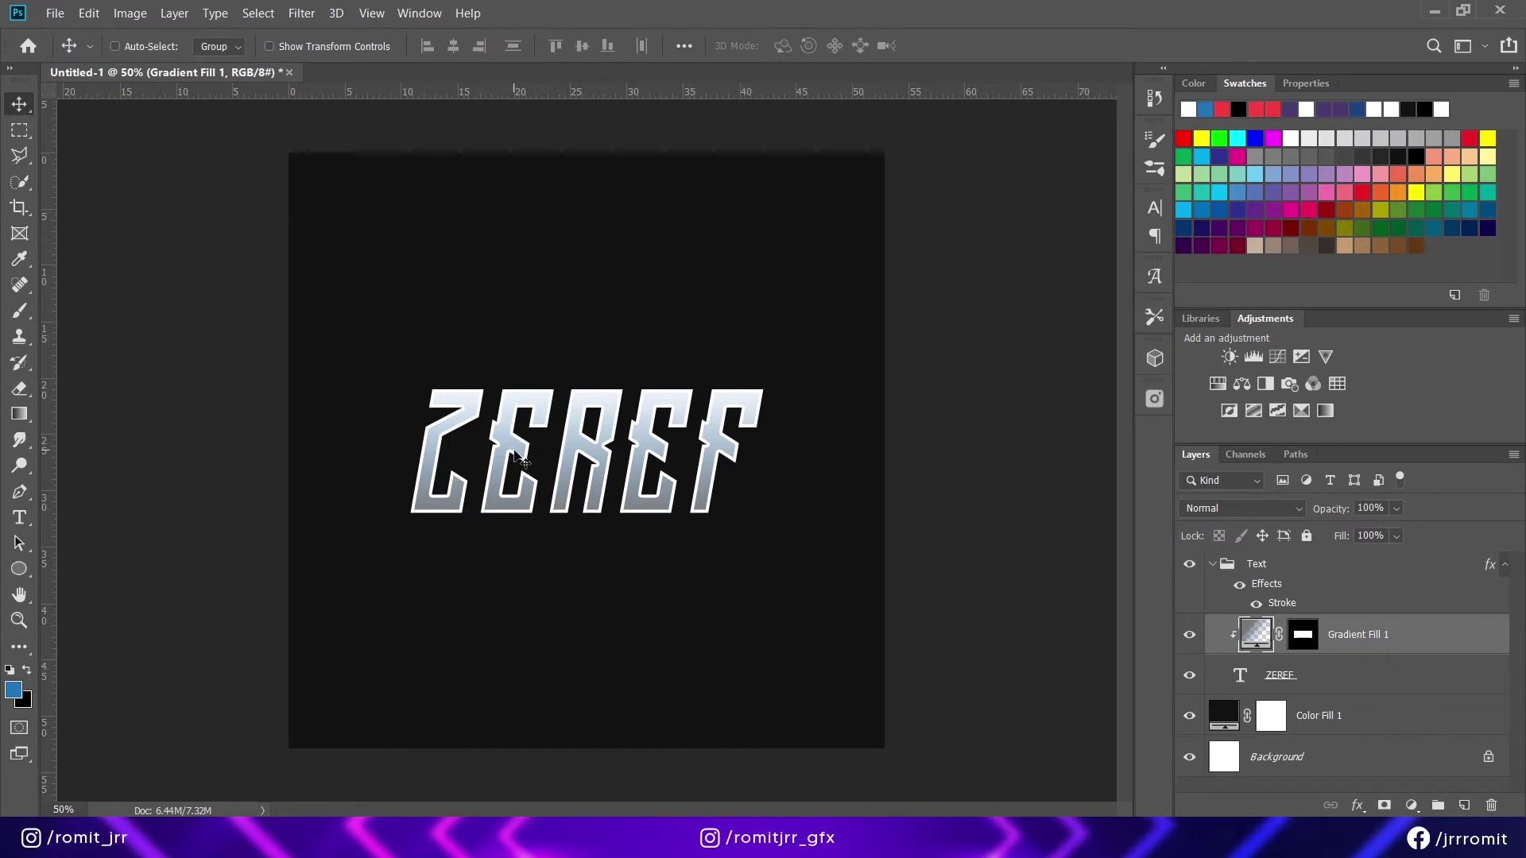
left_click_drag(517, 467, 522, 488)
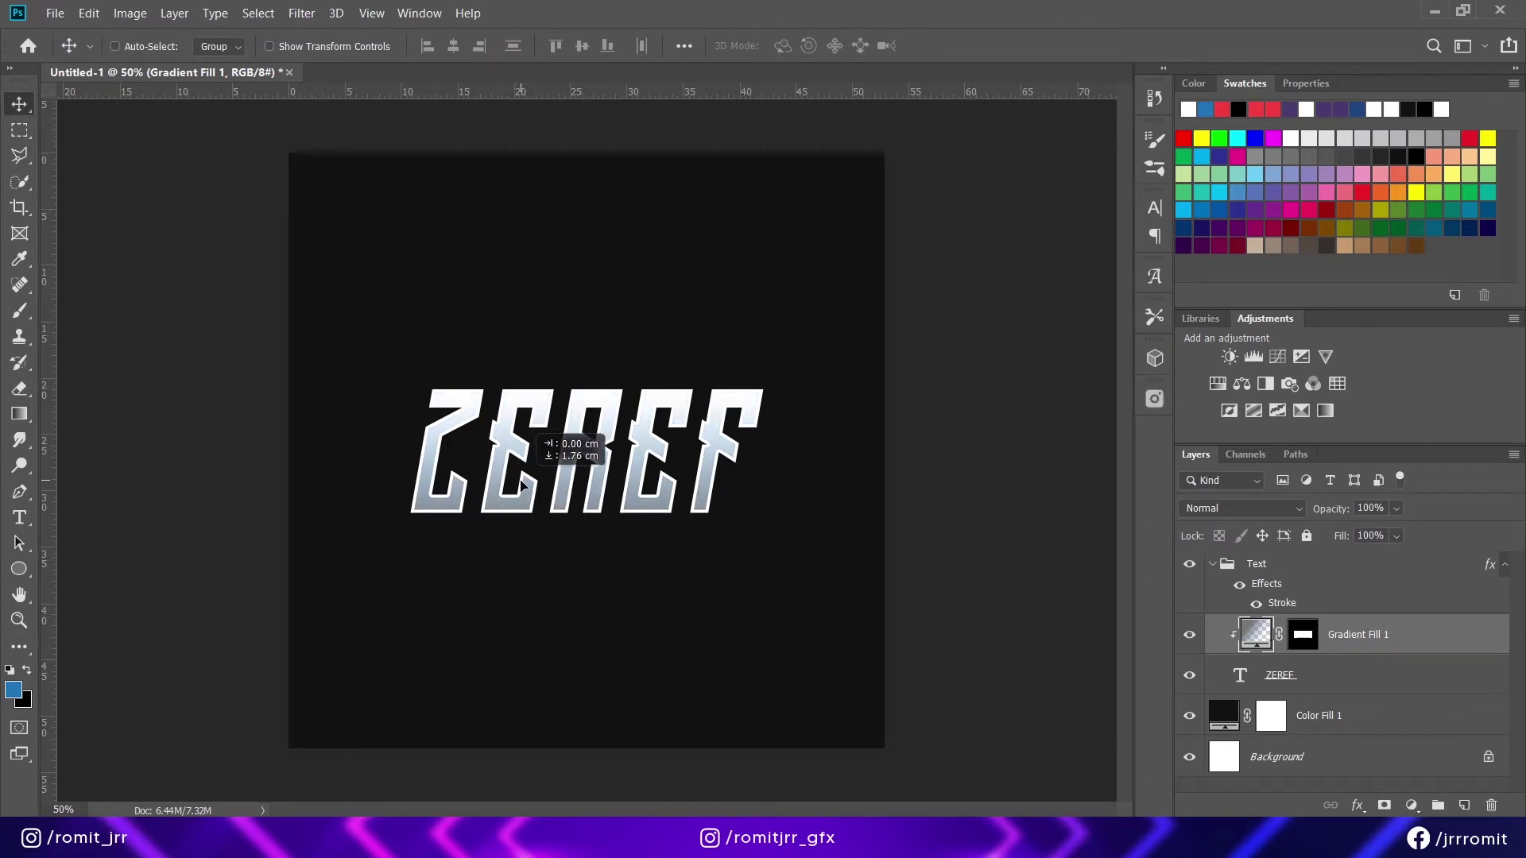
left_click_drag(523, 488, 531, 491)
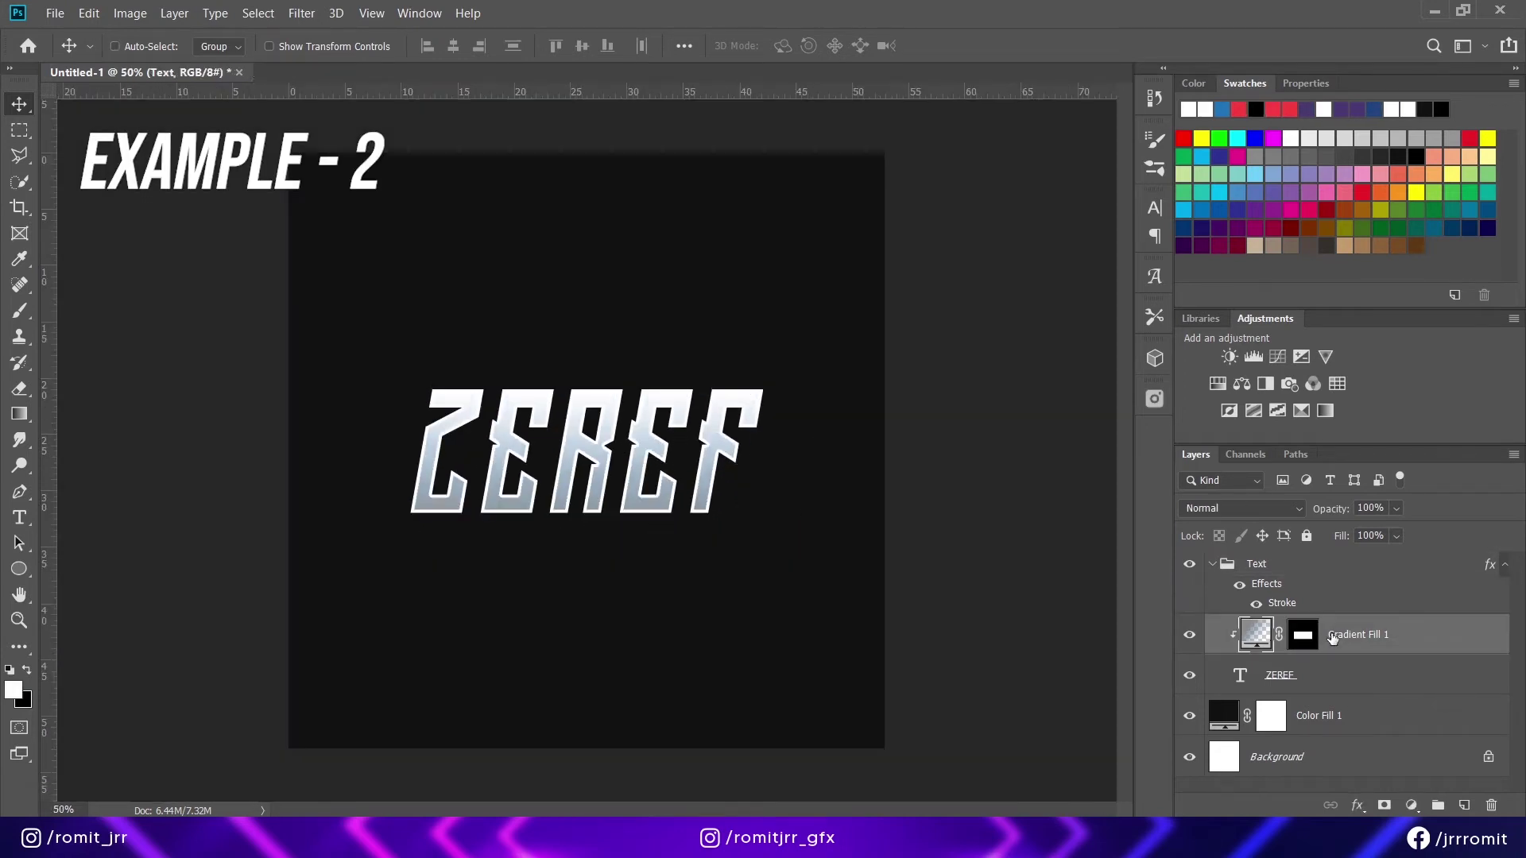
left_click(1332, 636)
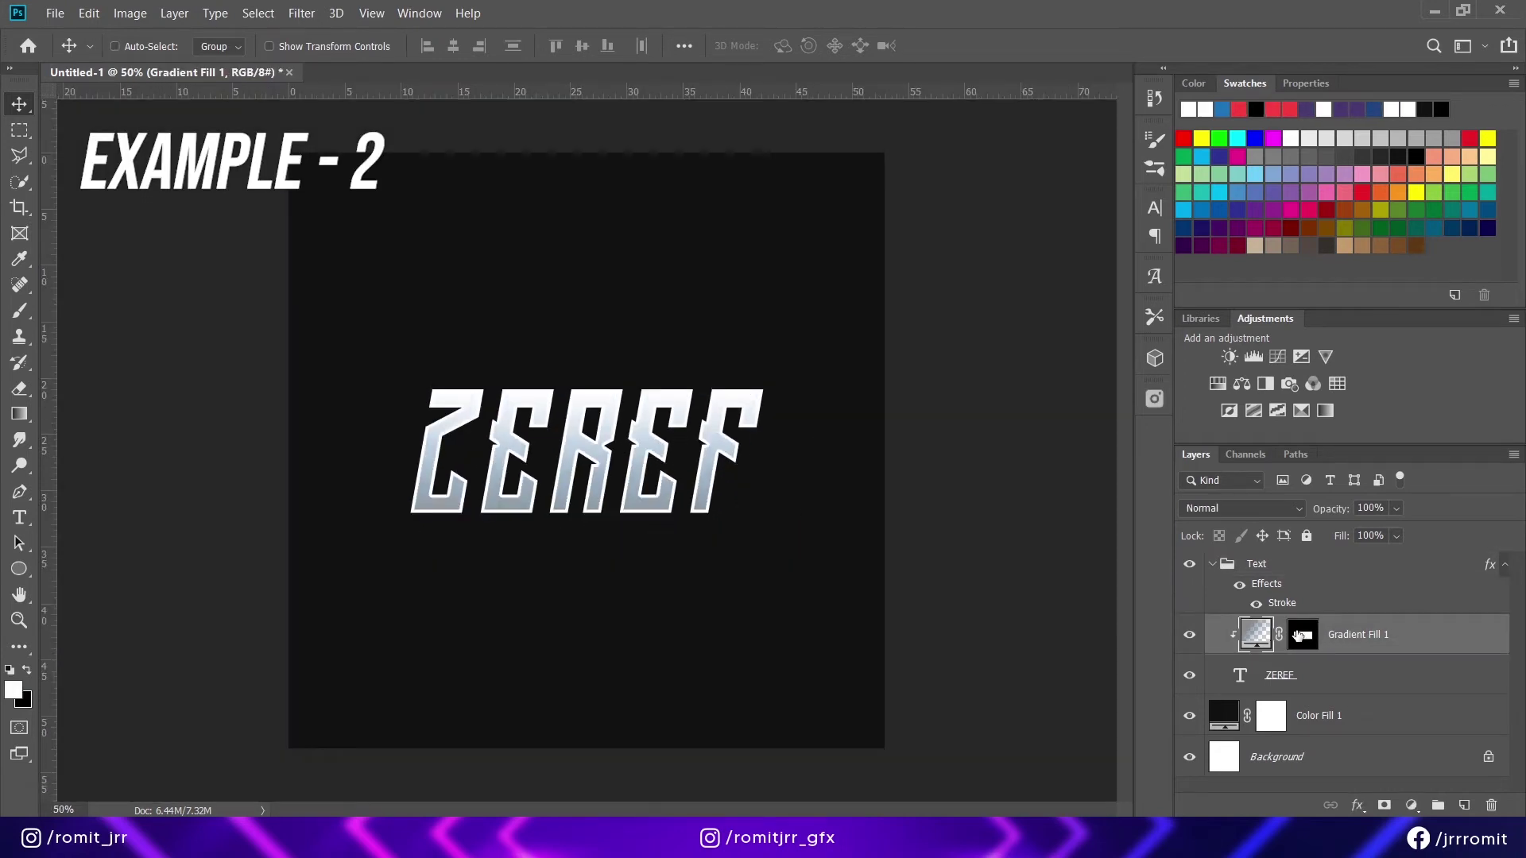
key("Delete")
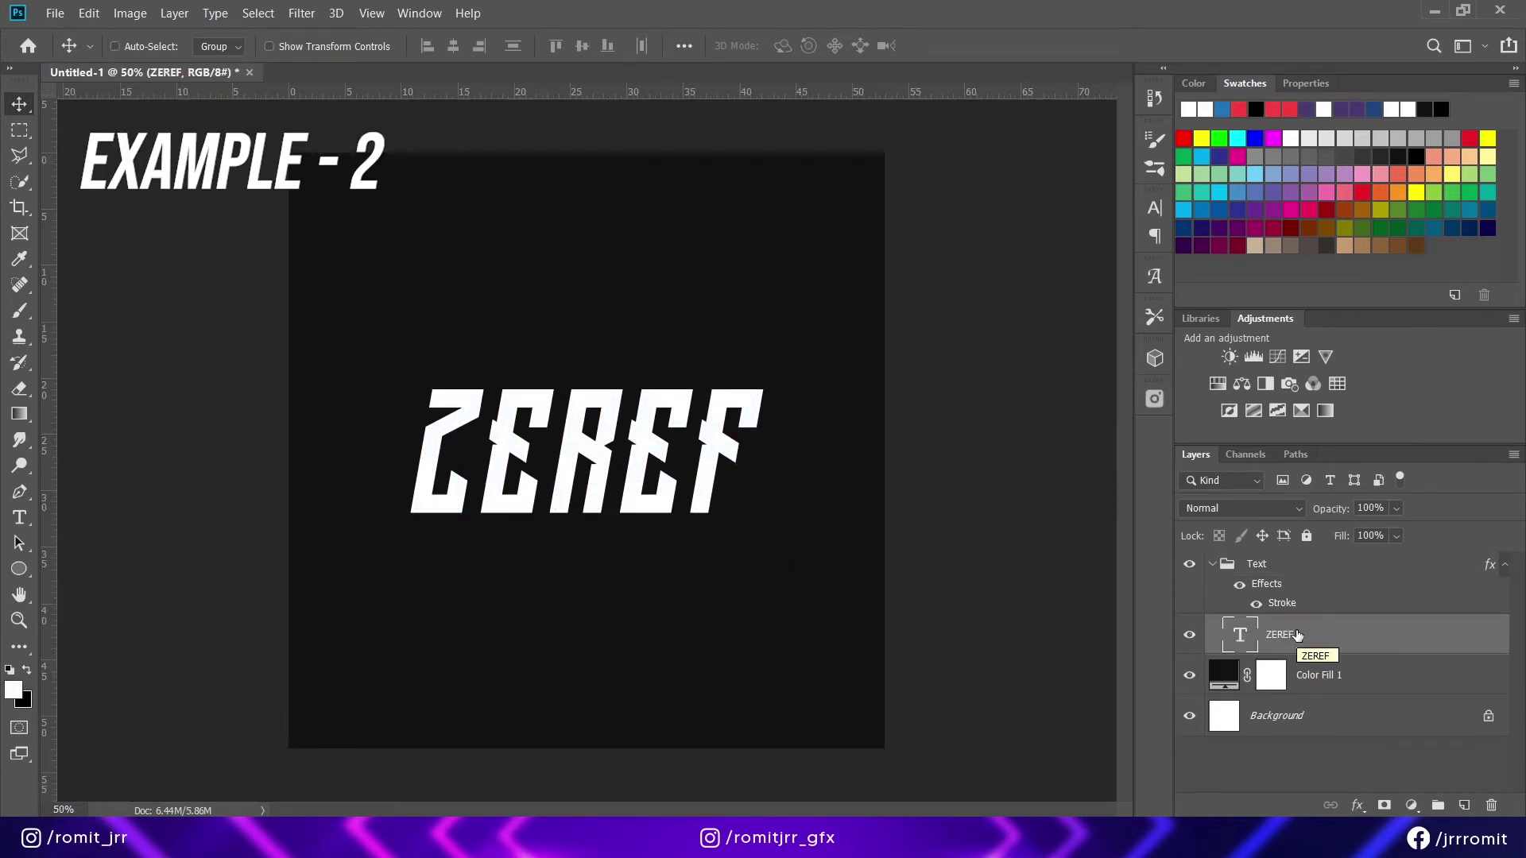
- View the ZEREF text at 100% zoom with the Pen tool ready
key("ctrl+1")
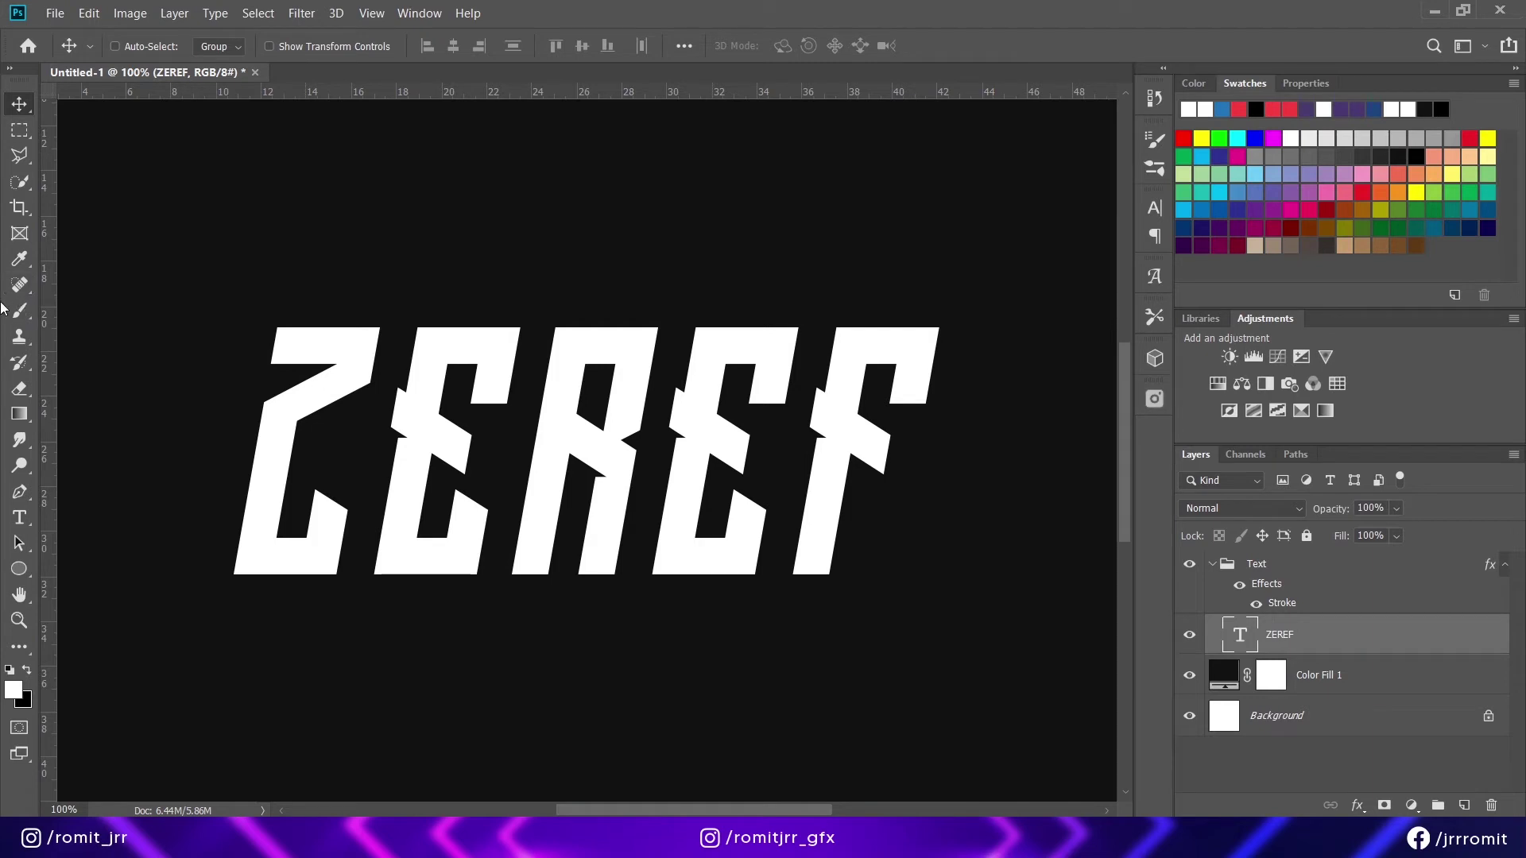
key("p")
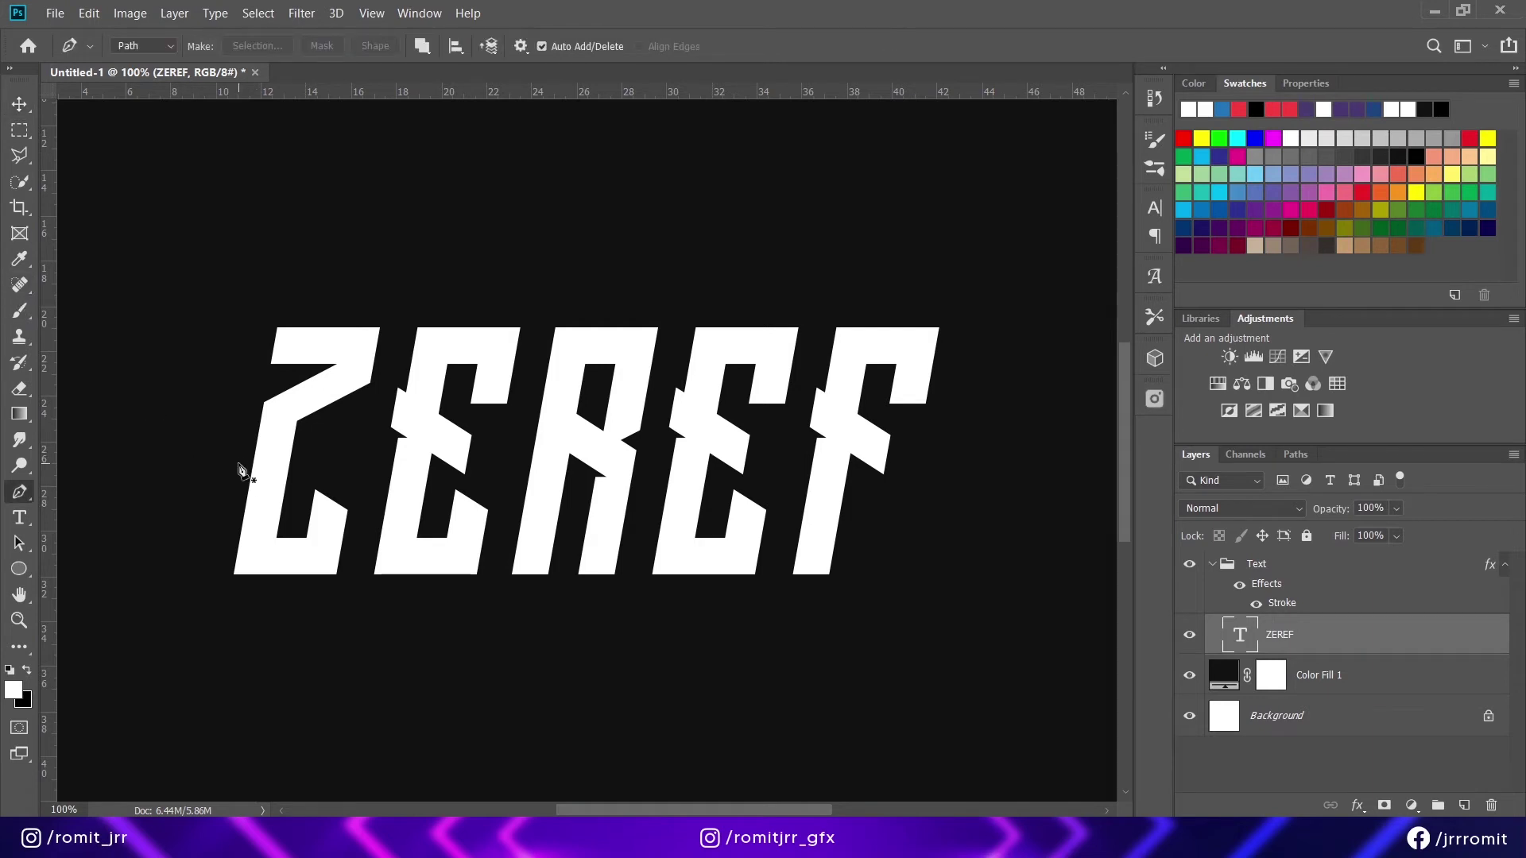
- Start the path left of the Z and zigzag anchors across the Z, E and R
left_click(228, 474)
left_click(330, 424)
left_click(319, 469)
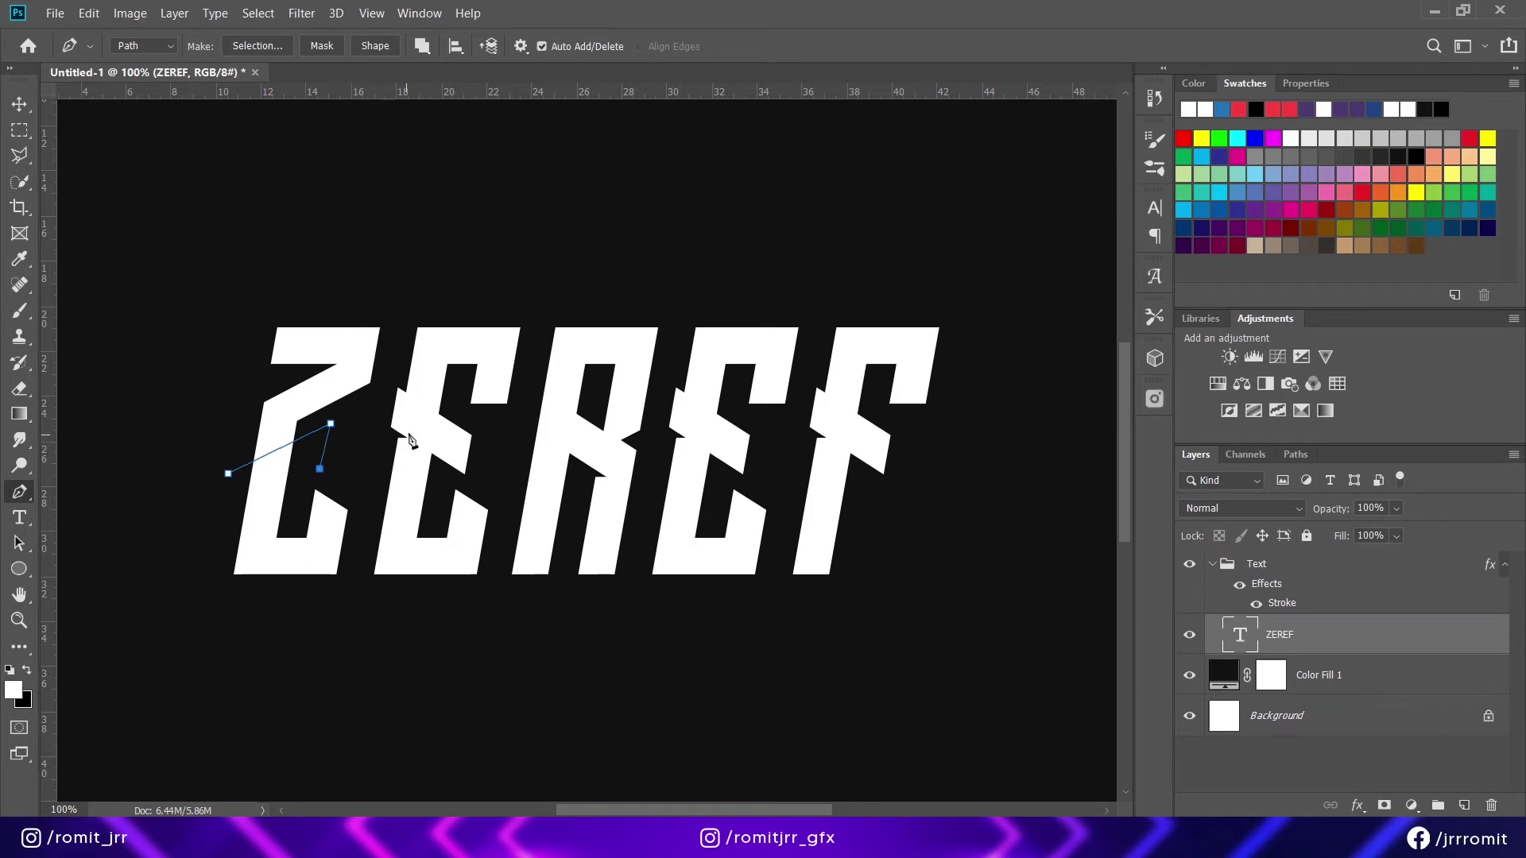
left_click_drag(416, 432, 420, 410)
mouse_move(485, 440)
left_mouse_down()
mouse_move(488, 479)
mouse_move(561, 426)
left_mouse_up()
left_click(504, 451)
left_click(513, 474)
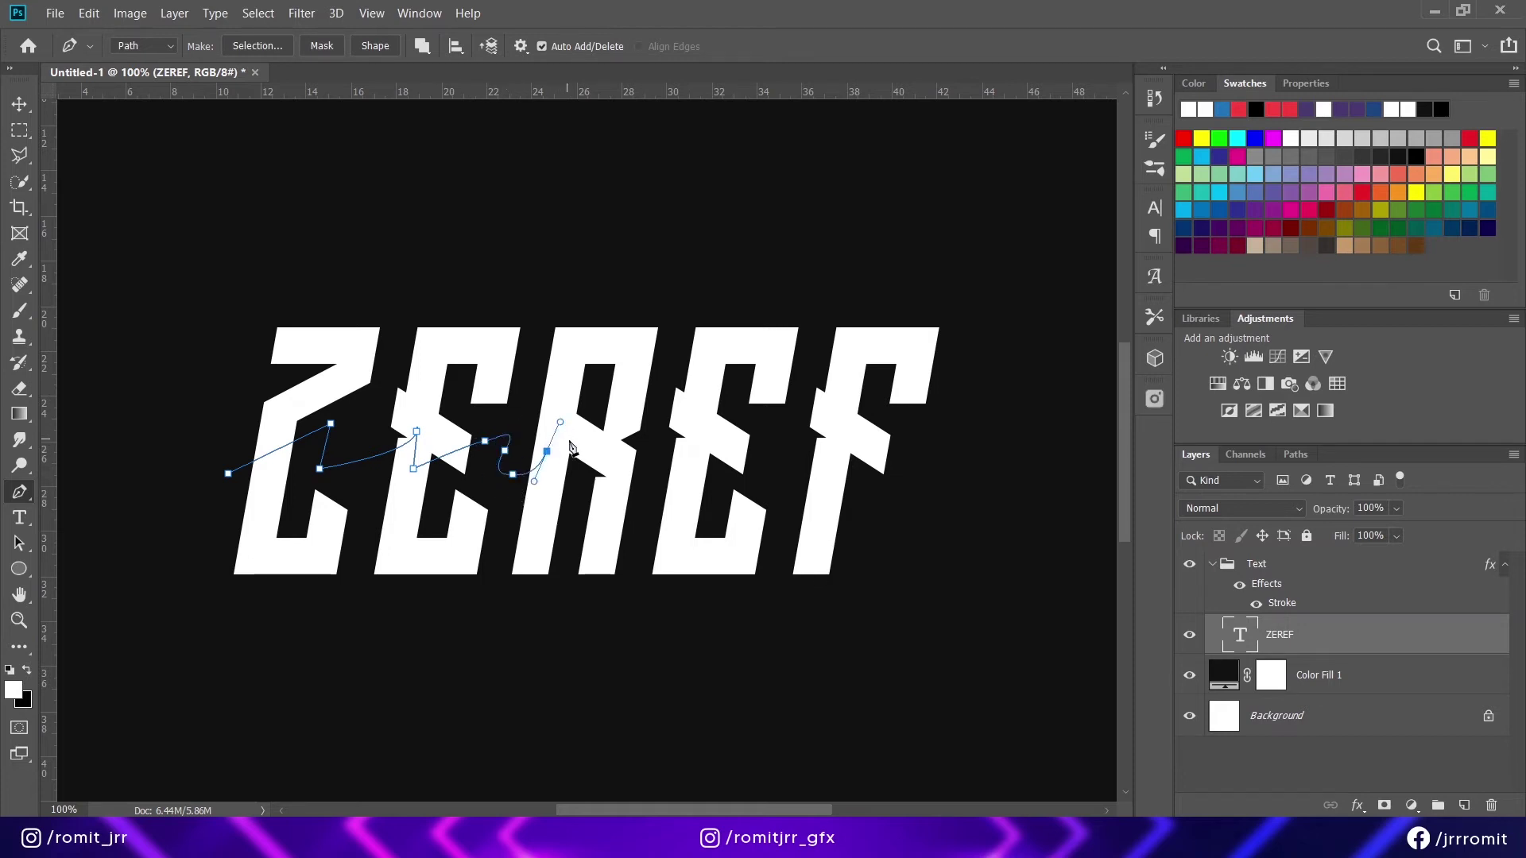
key("ctrl+z")
left_click_drag(560, 423, 556, 409)
left_click_drag(580, 475, 577, 492)
- Continue the zigzag over the second E and the F, then run down the right side
left_click_drag(621, 430, 639, 421)
left_click_drag(655, 423, 657, 419)
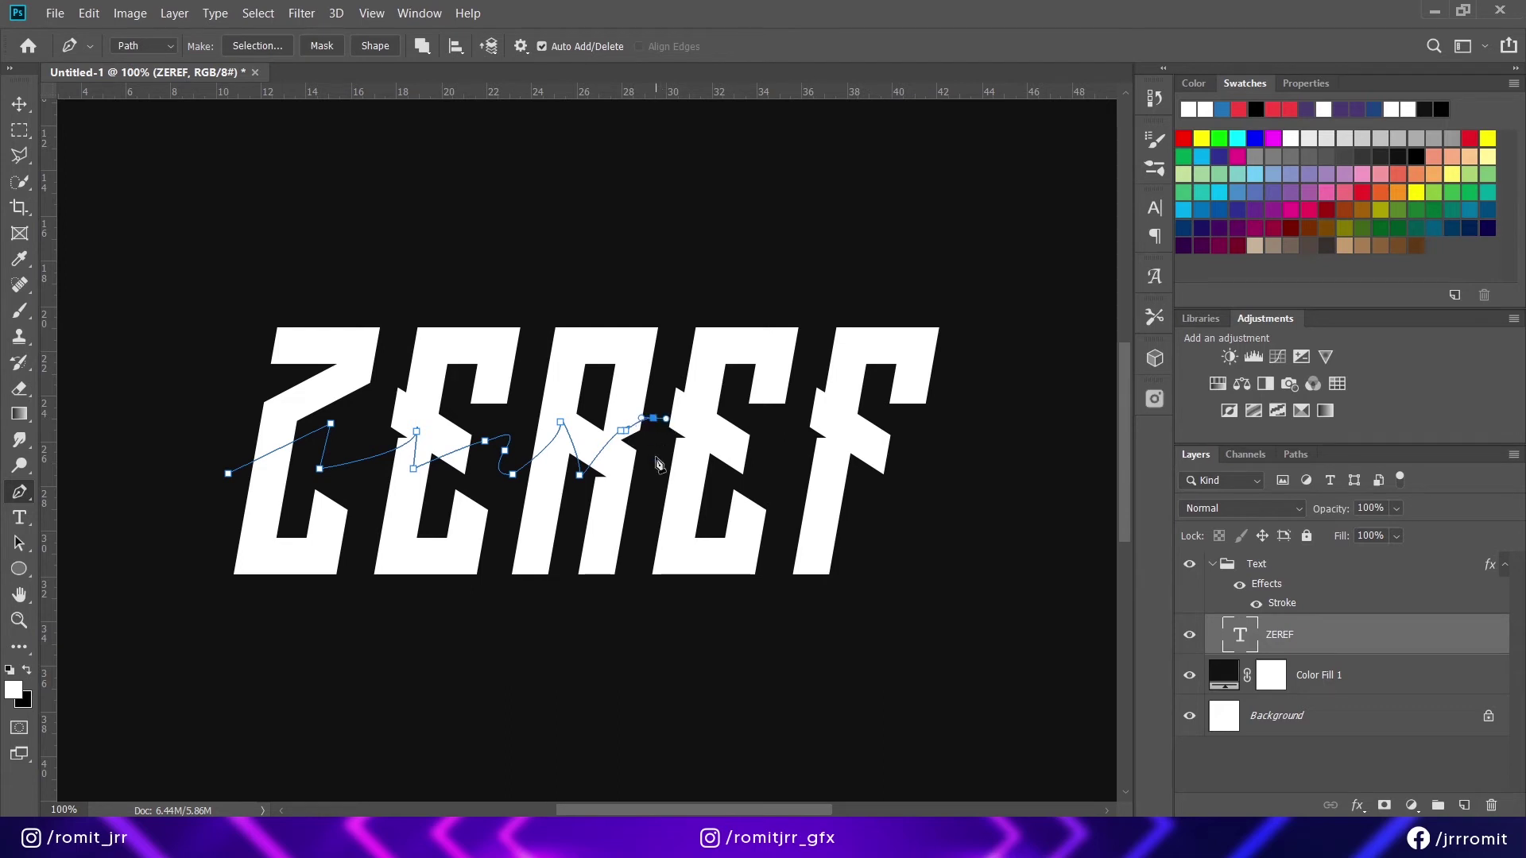
left_click(744, 425)
left_click(723, 472)
left_click(784, 468)
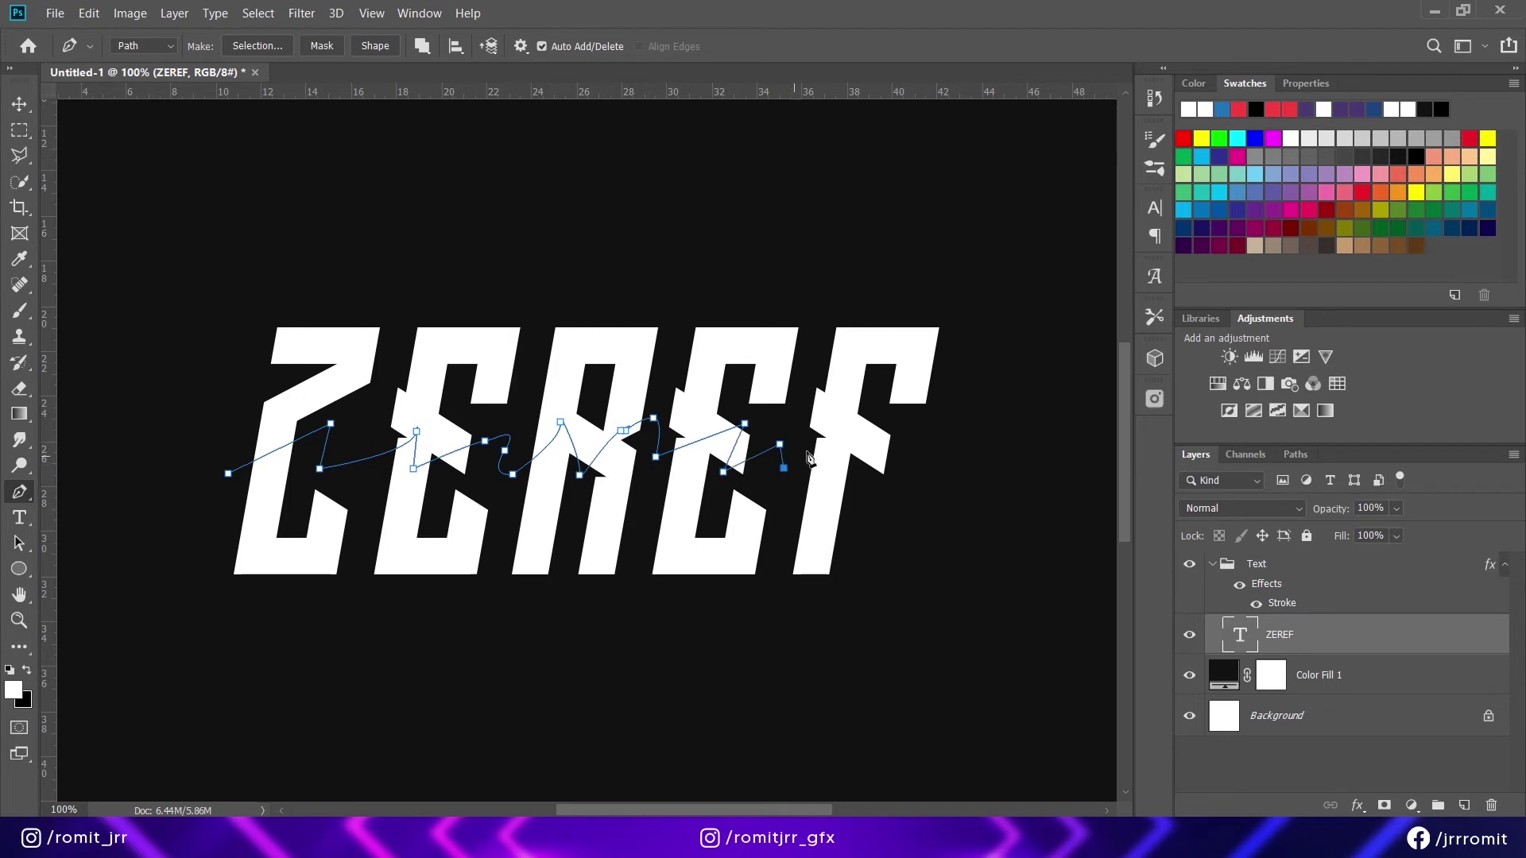
left_click(879, 419)
left_click(865, 486)
left_click(927, 449)
left_click(926, 555)
- Close the path beneath the letters back at its start and fill it with a Solid Color layer
left_click(759, 632)
left_click(484, 627)
left_click(290, 613)
left_click(223, 595)
left_click(222, 501)
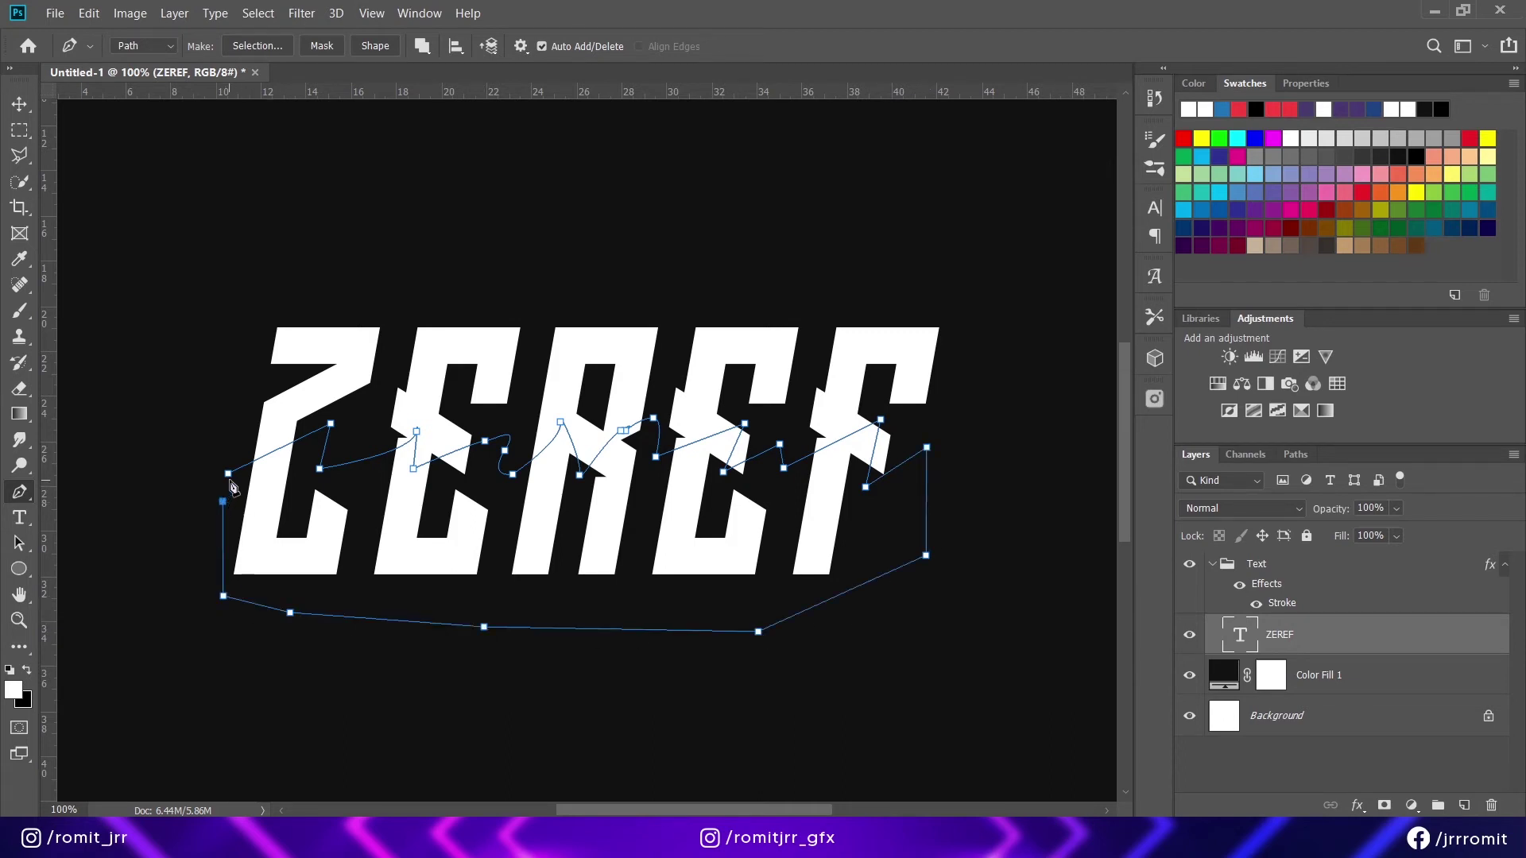
left_click(229, 475)
left_click(1413, 805)
left_click(1401, 459)
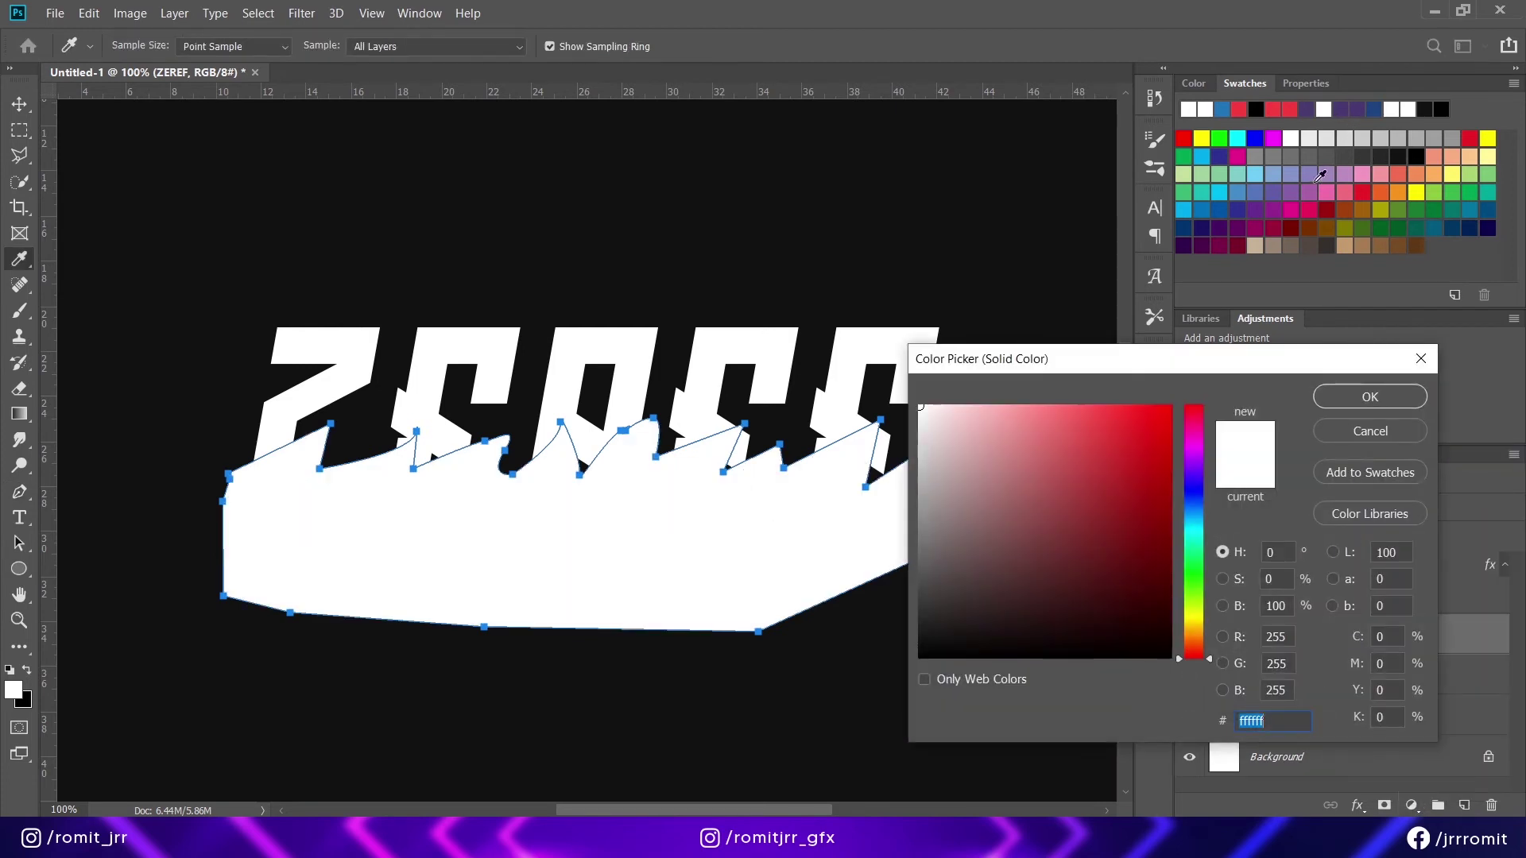
- Colour the zigzag fill light lavender d7b2f2
left_click(1268, 205)
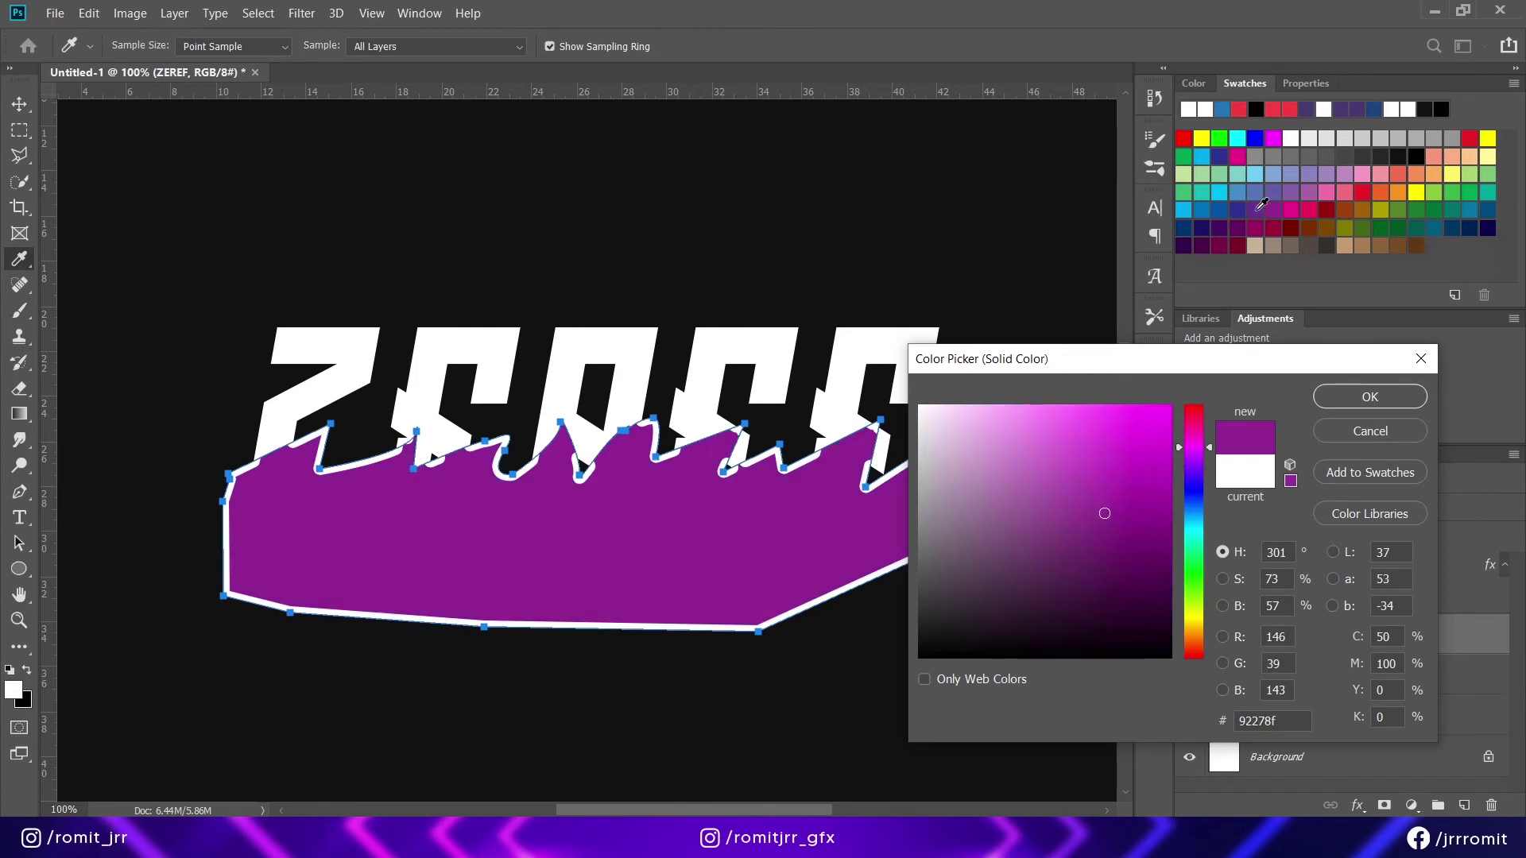
left_click(1258, 209)
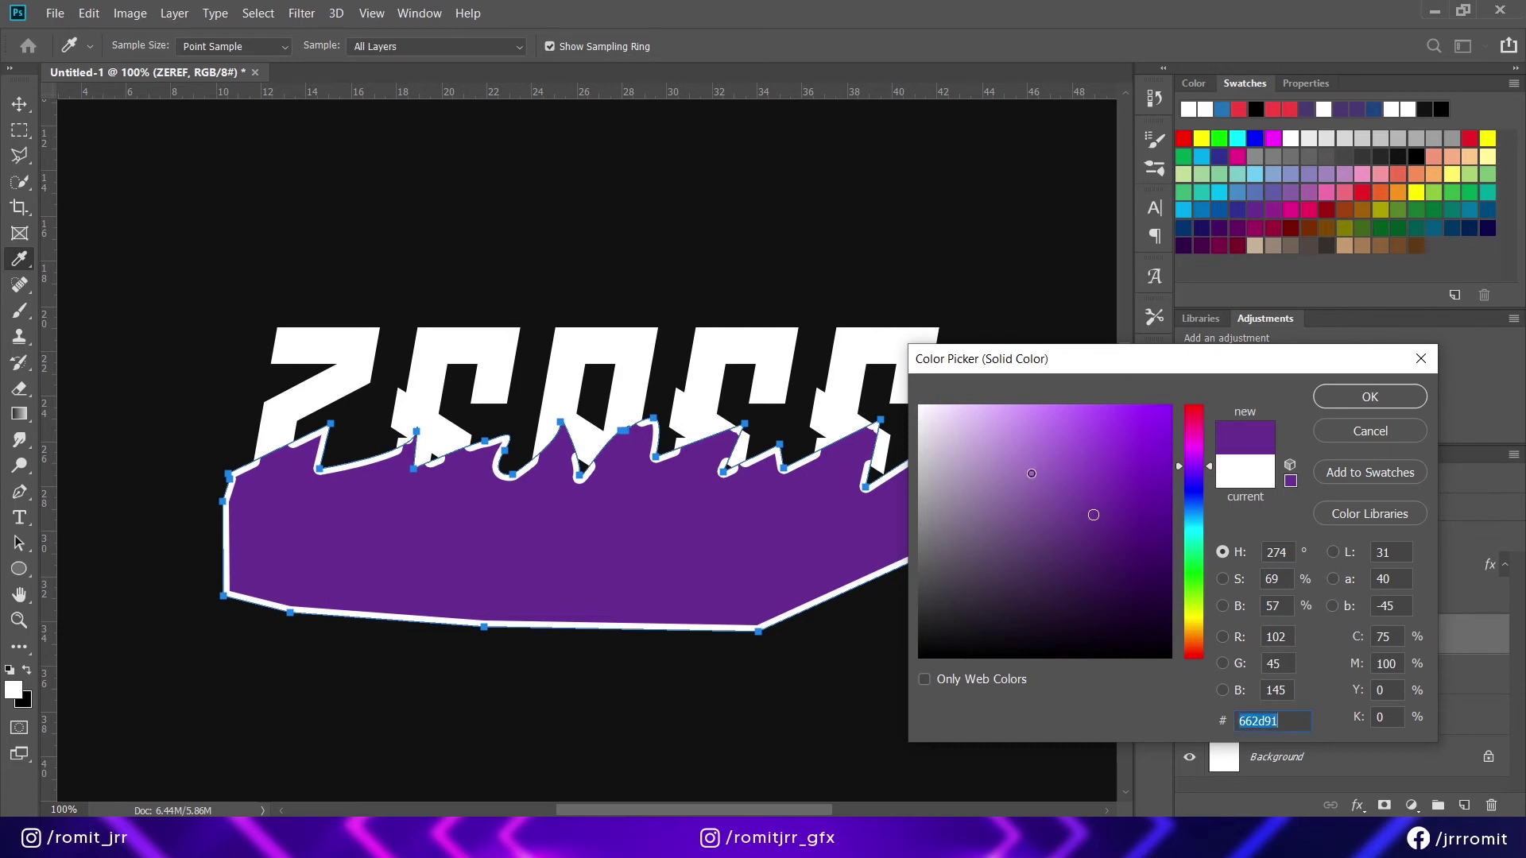
left_click_drag(1094, 515, 1001, 425)
left_click_drag(1013, 432, 986, 418)
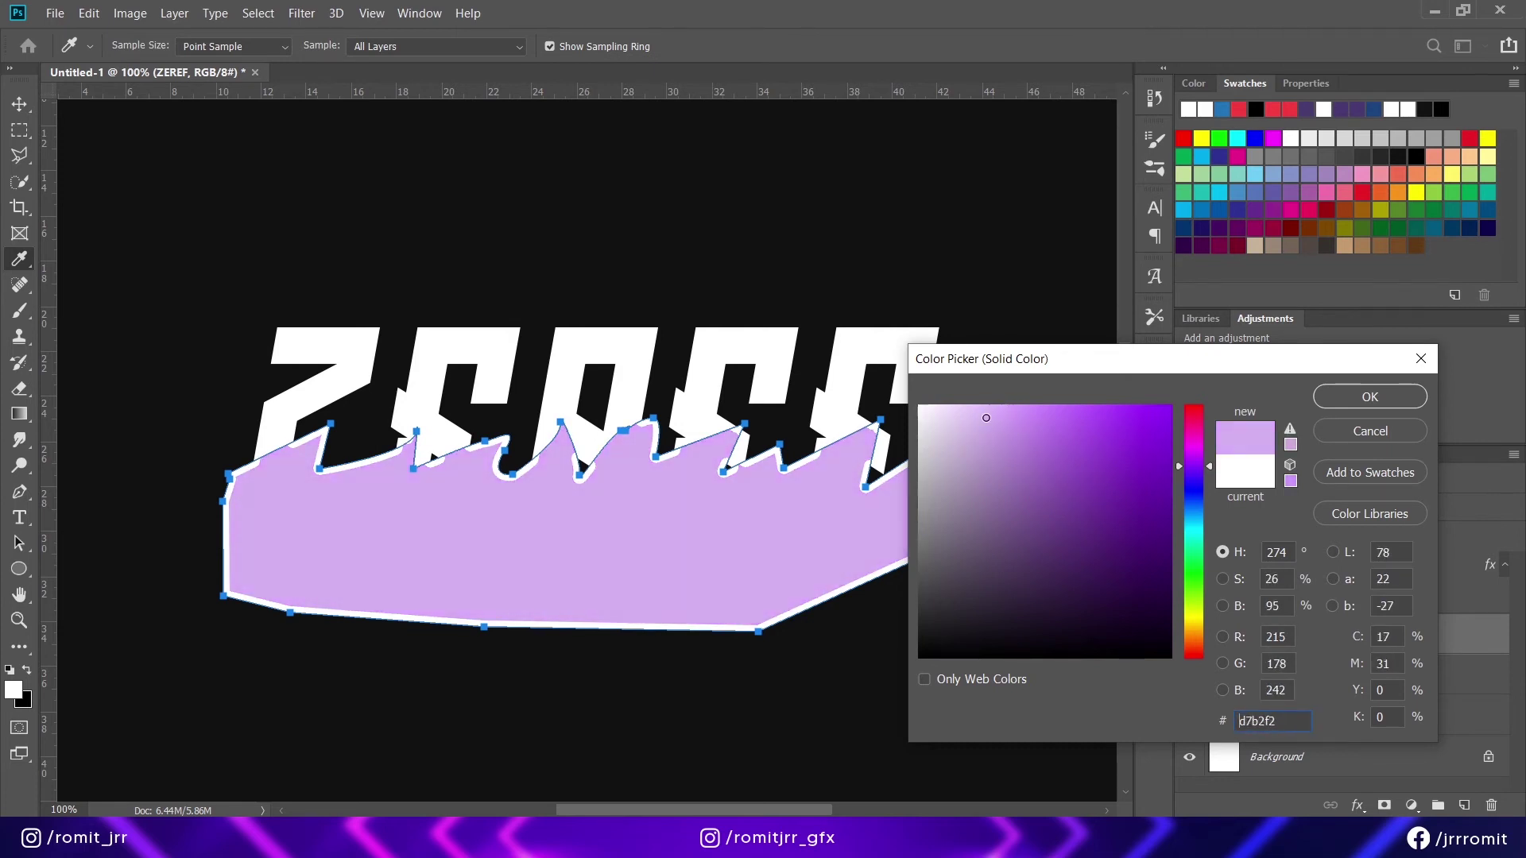
left_click(1369, 397)
- Clip Color Fill 2 into the ZEREF letters as a clipping mask
right_click(1342, 632)
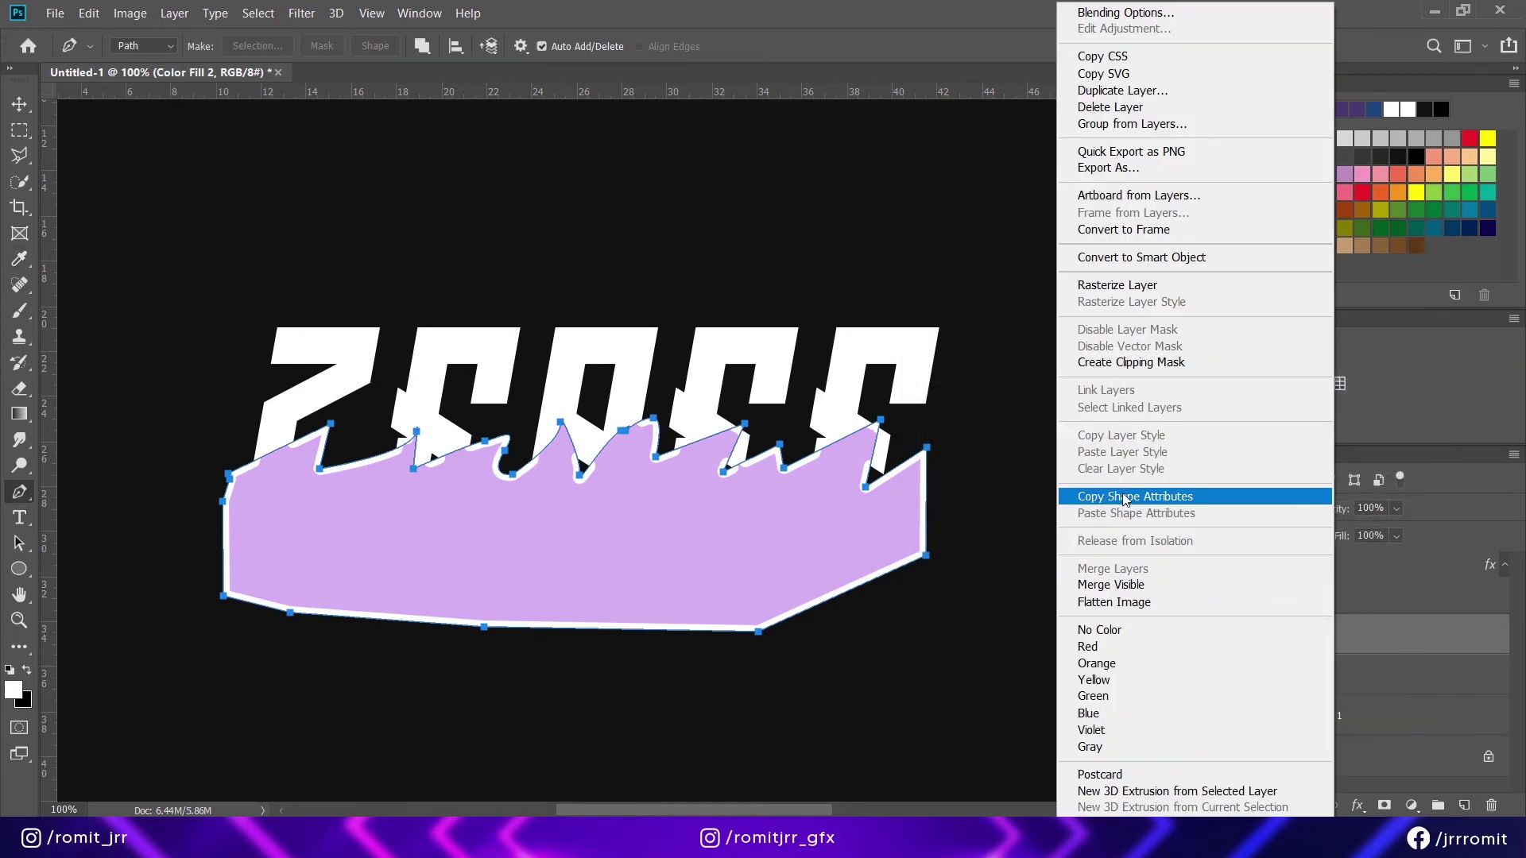
left_click(1117, 362)
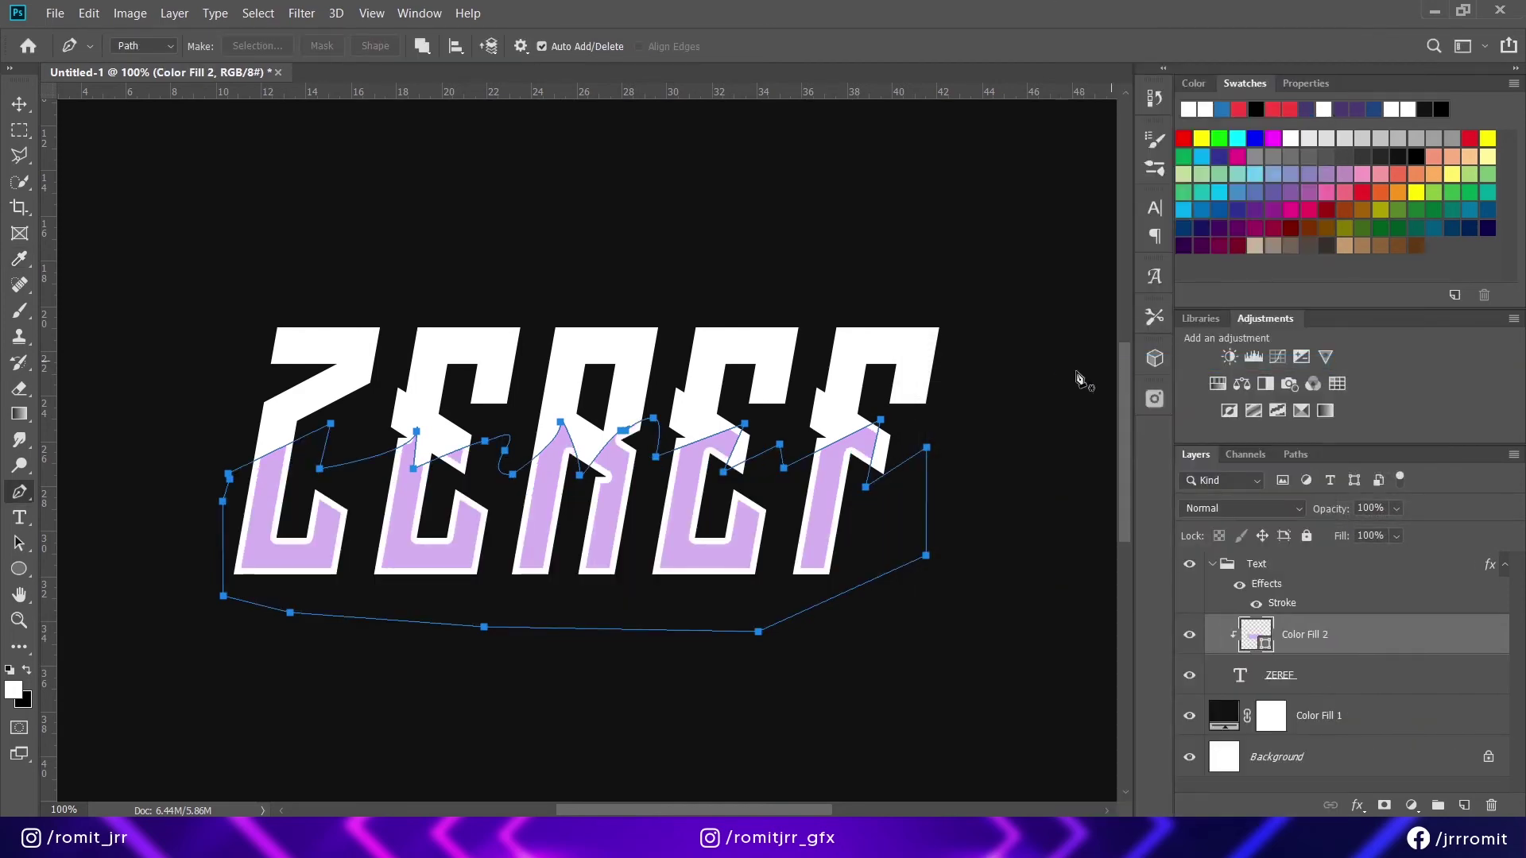
left_click(19, 103)
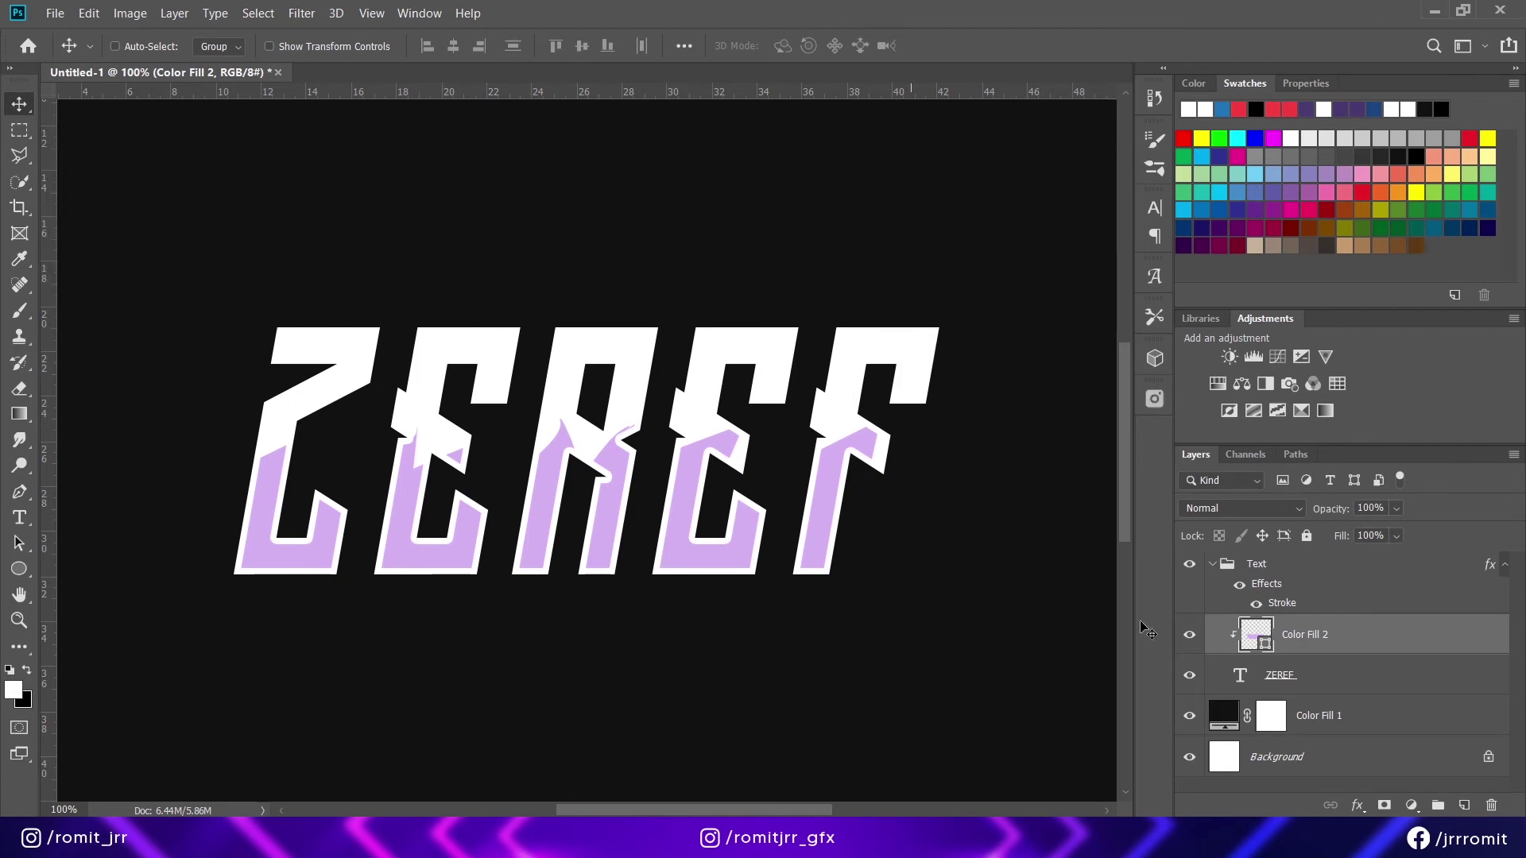
- Duplicate the lavender Color Fill 2 band, lower it, and recolour it c294e4
left_click_drag(1302, 640, 1464, 805)
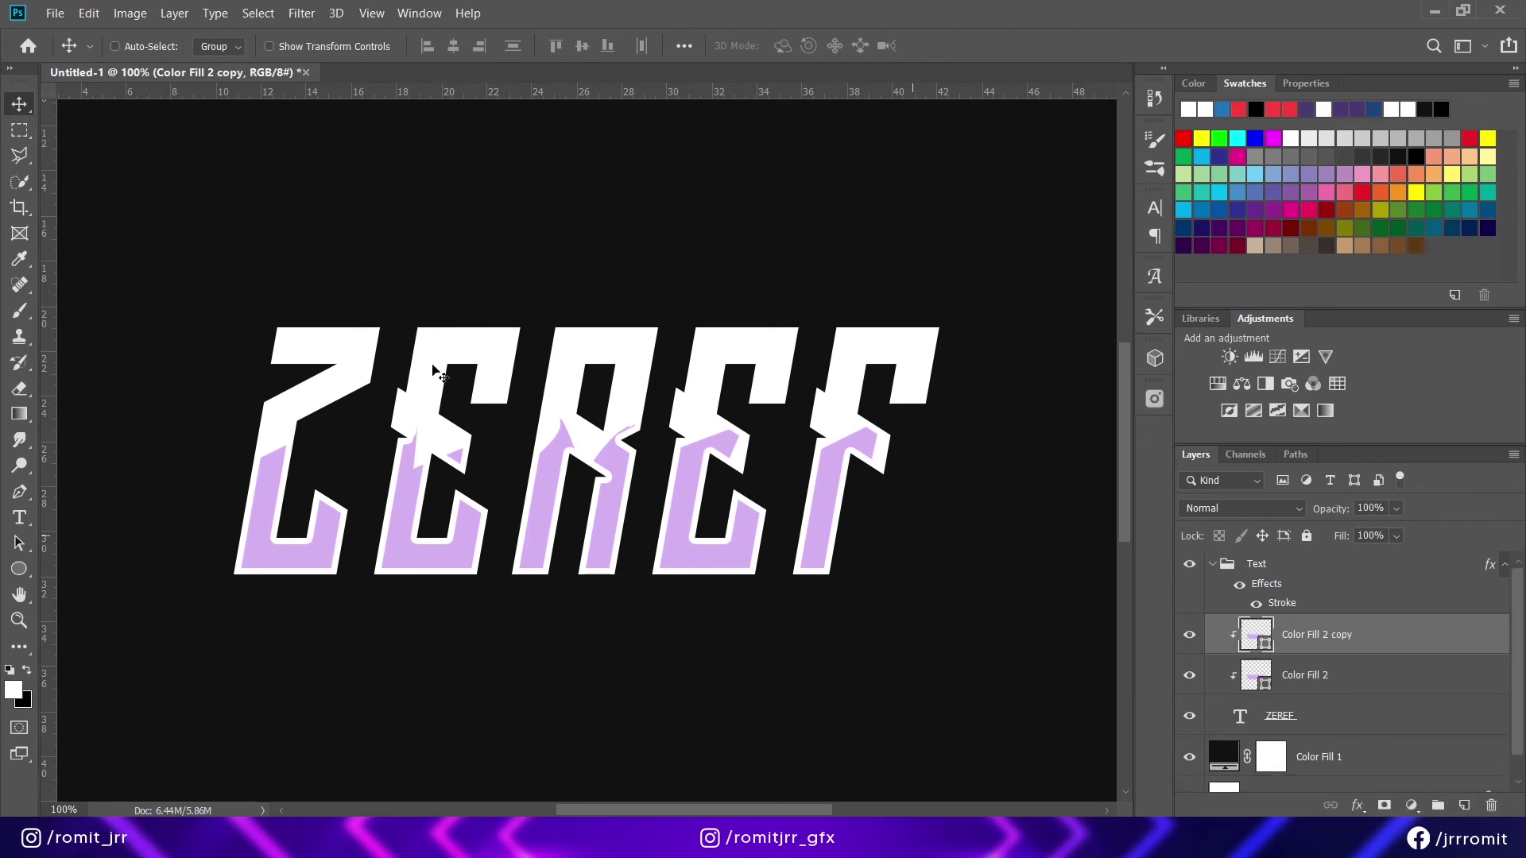
left_click_drag(469, 494, 458, 546)
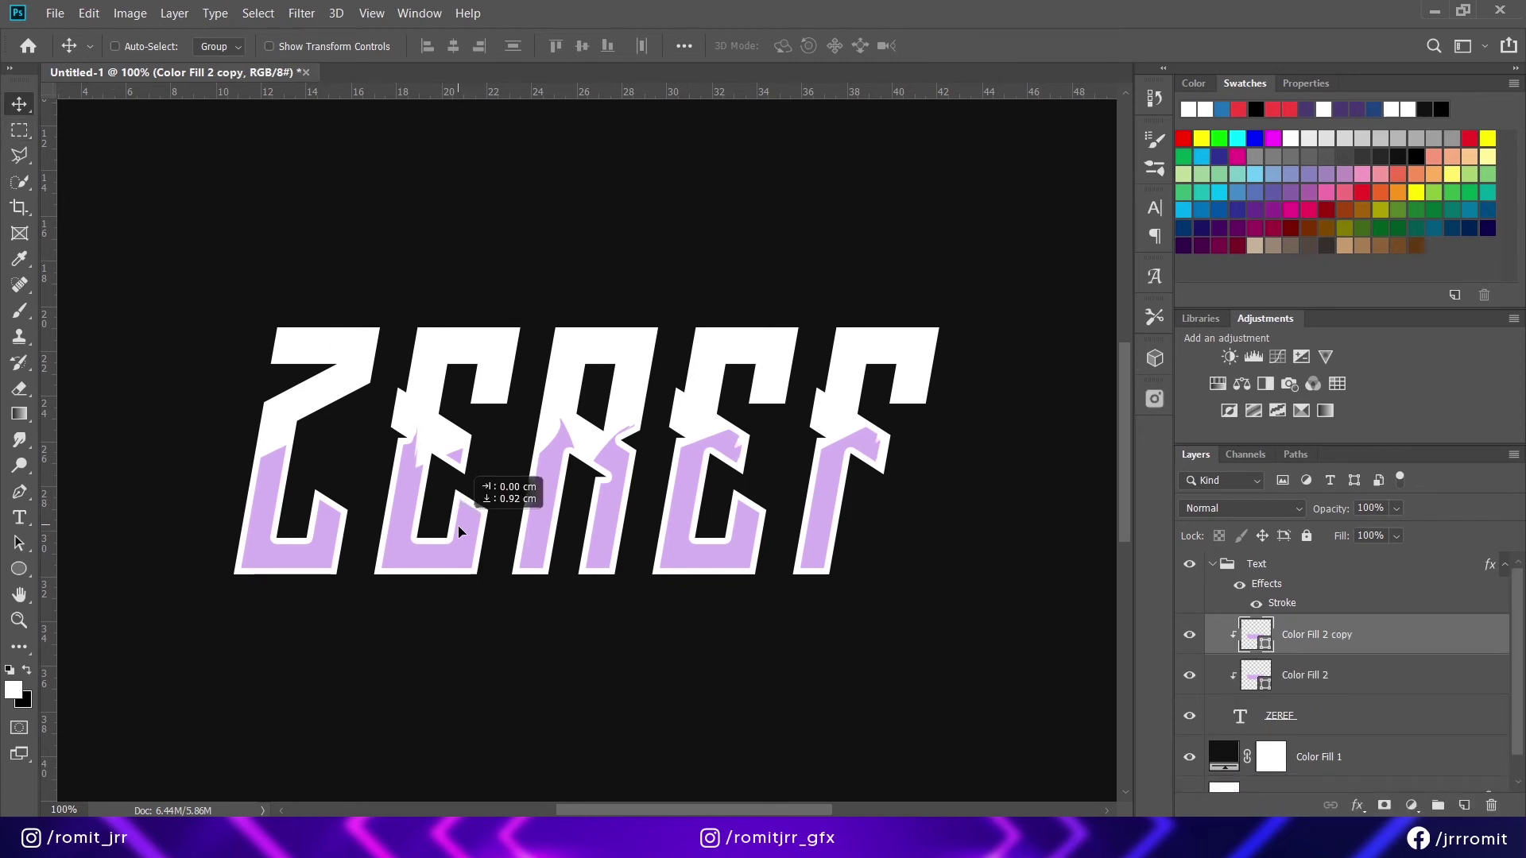
left_click_drag(458, 547, 462, 531)
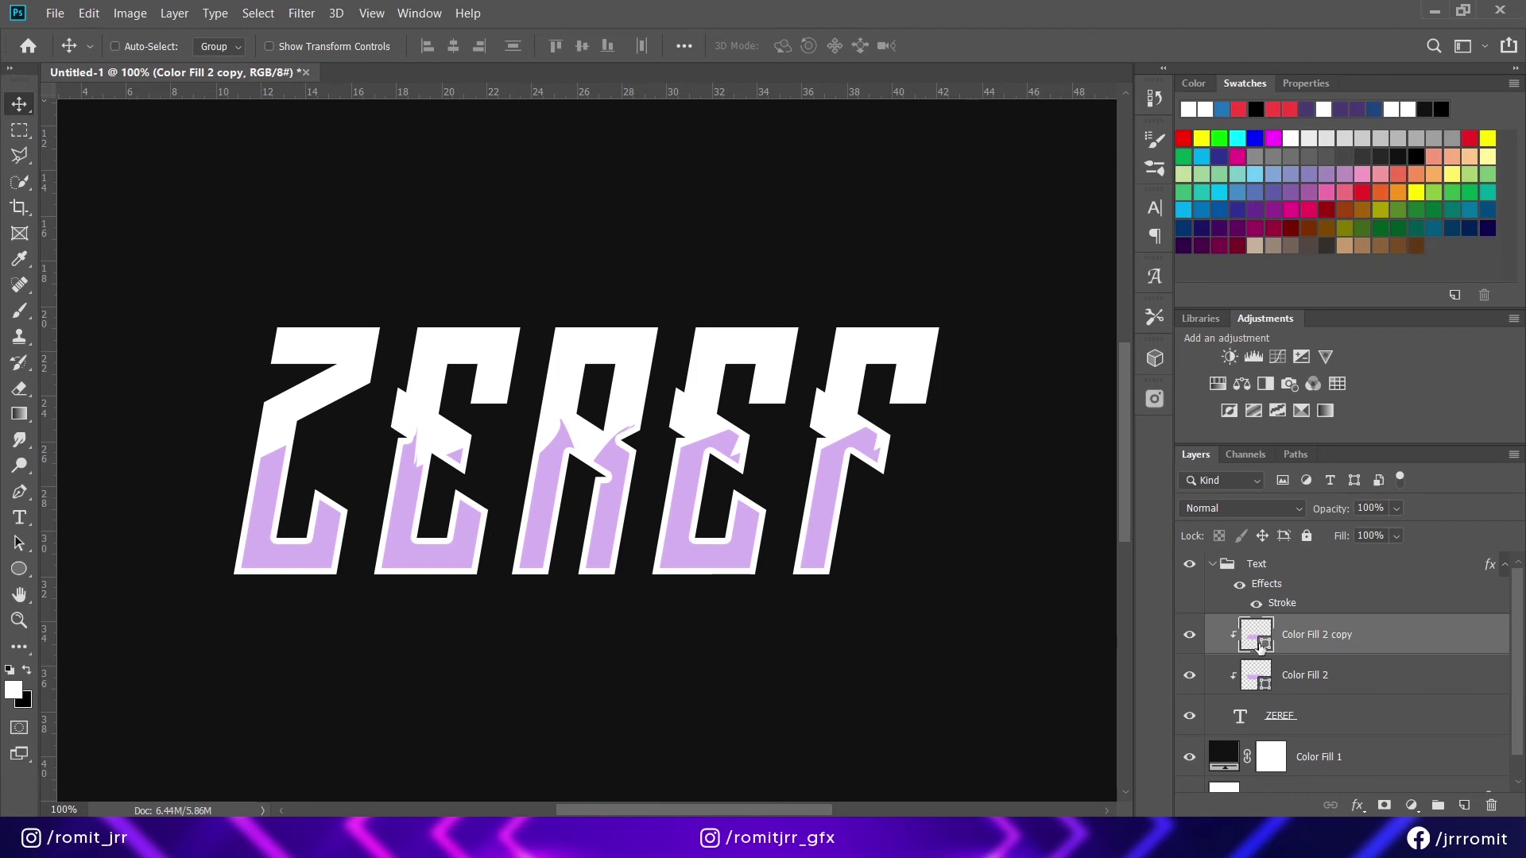
double_click(1252, 635)
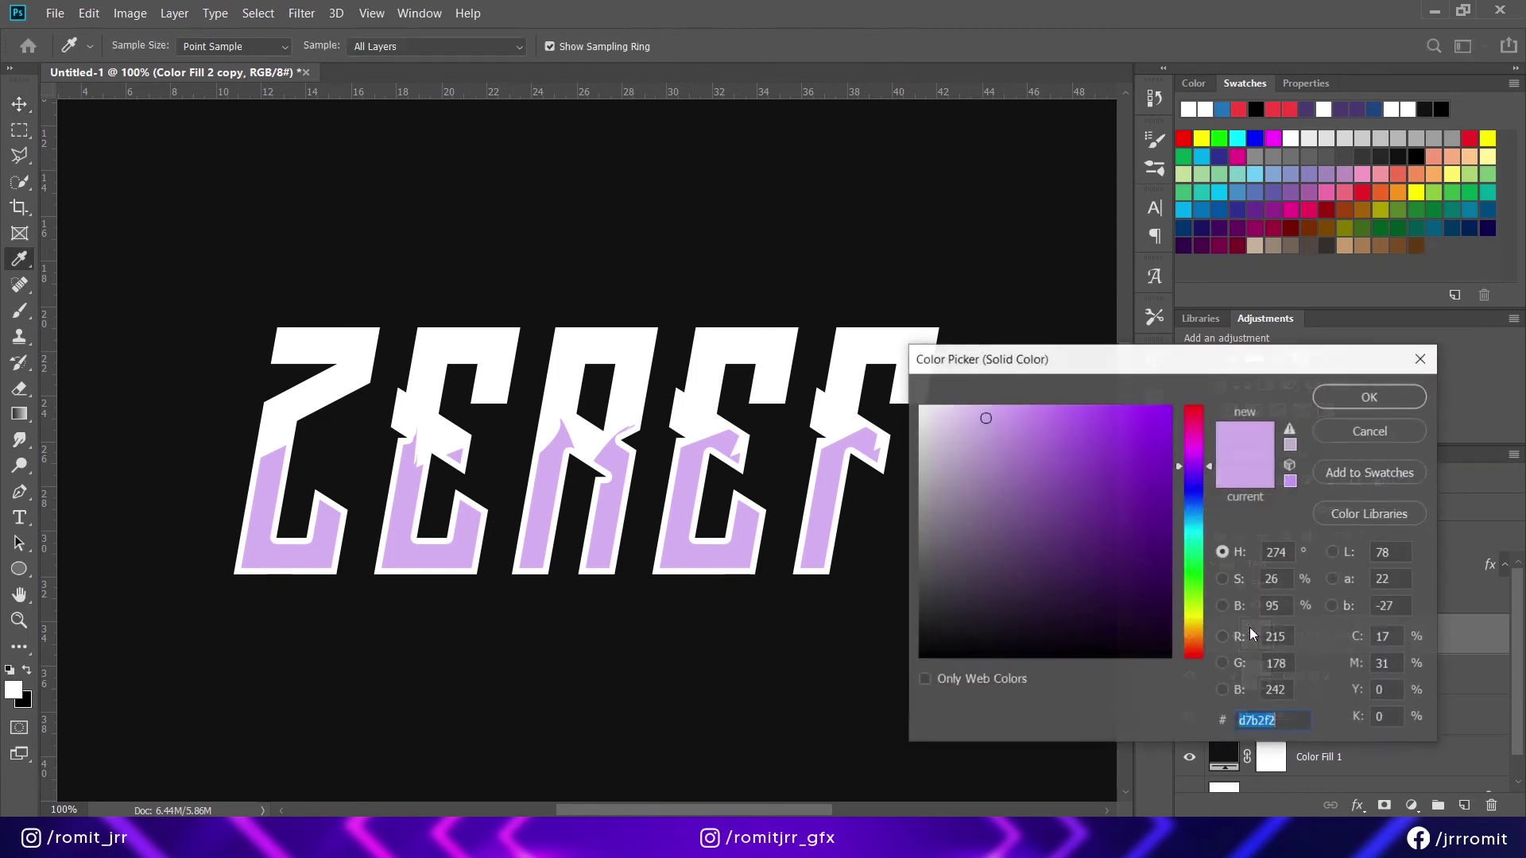
left_click(1008, 431)
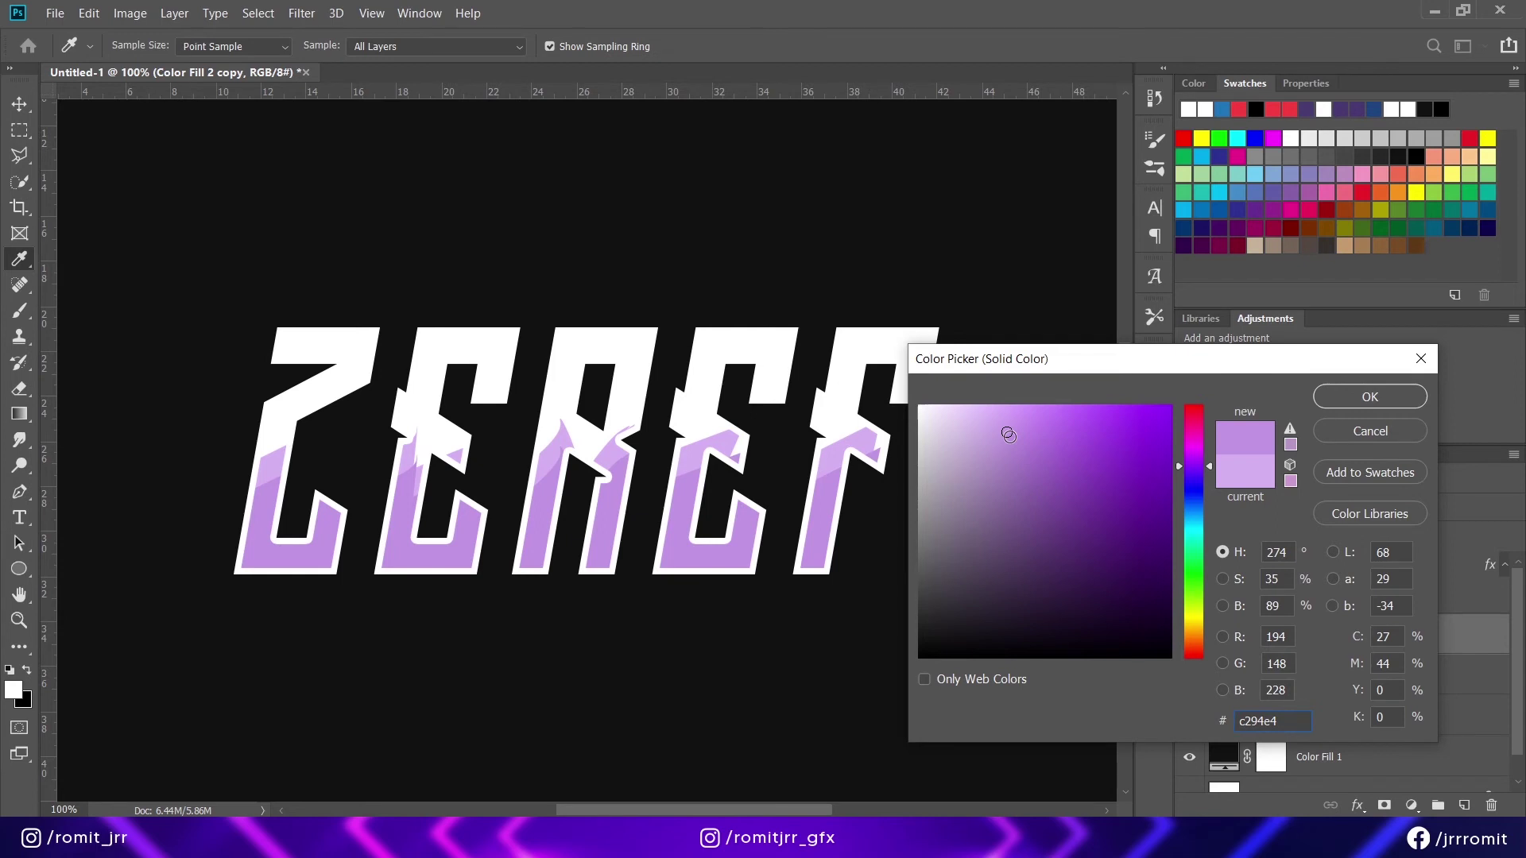
left_click(1368, 399)
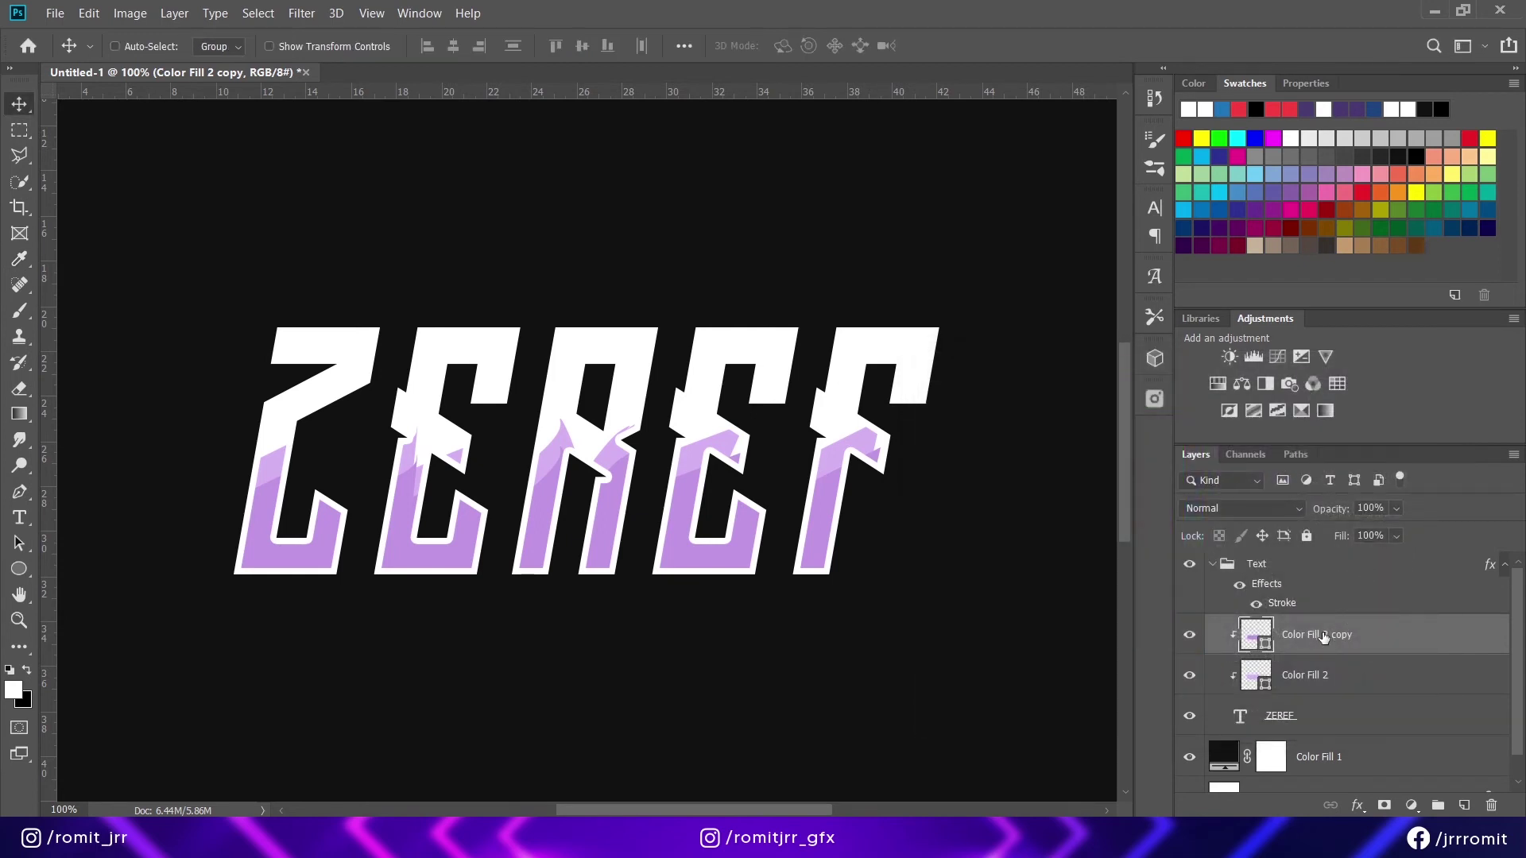
- Add another band copy recoloured ab71d6 and placed further down the letters
key("ctrl+j")
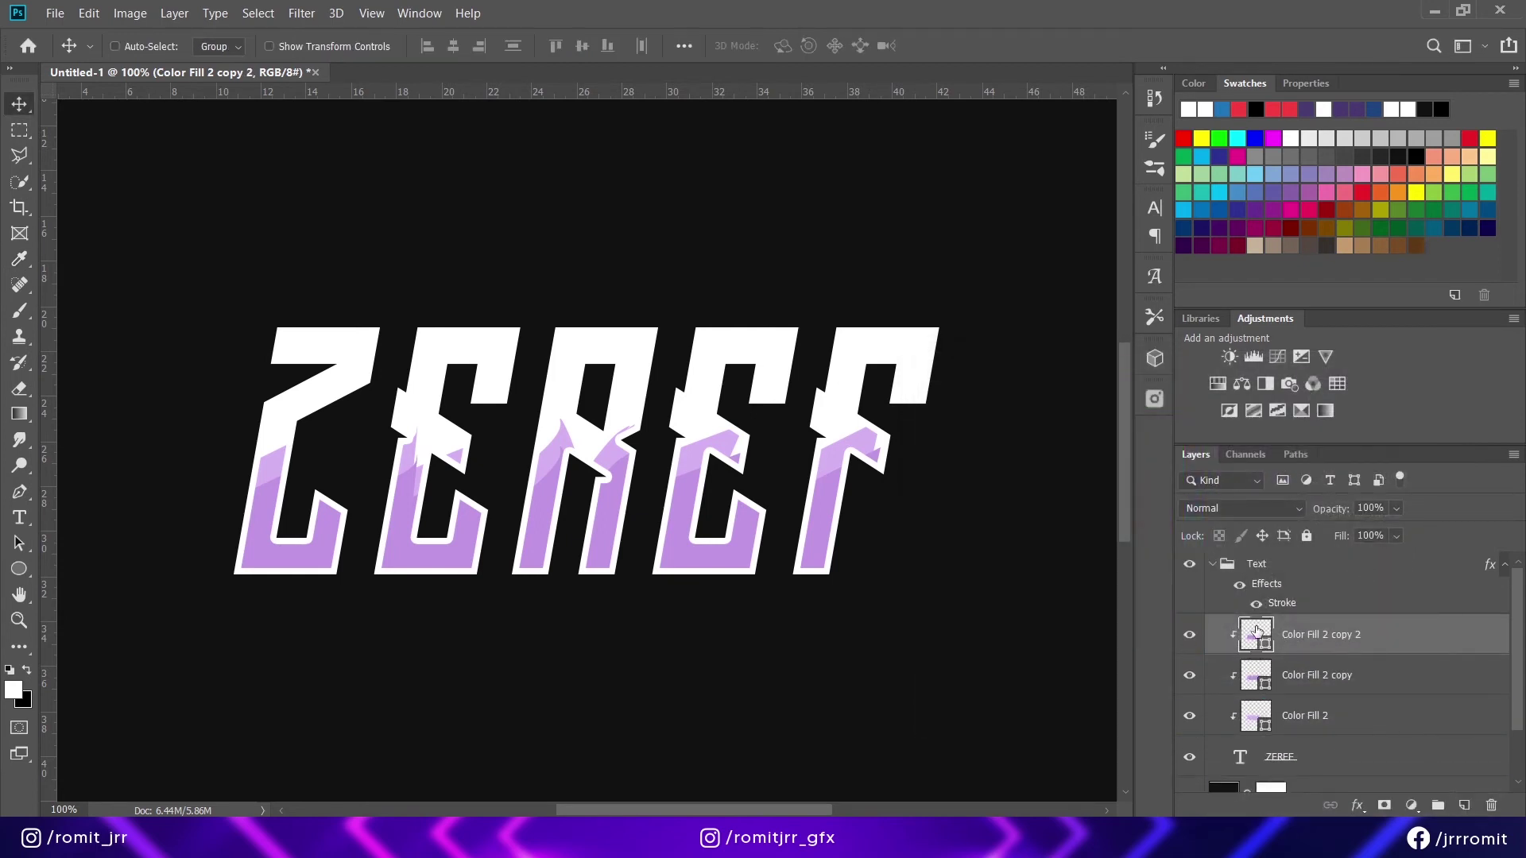
double_click(1257, 632)
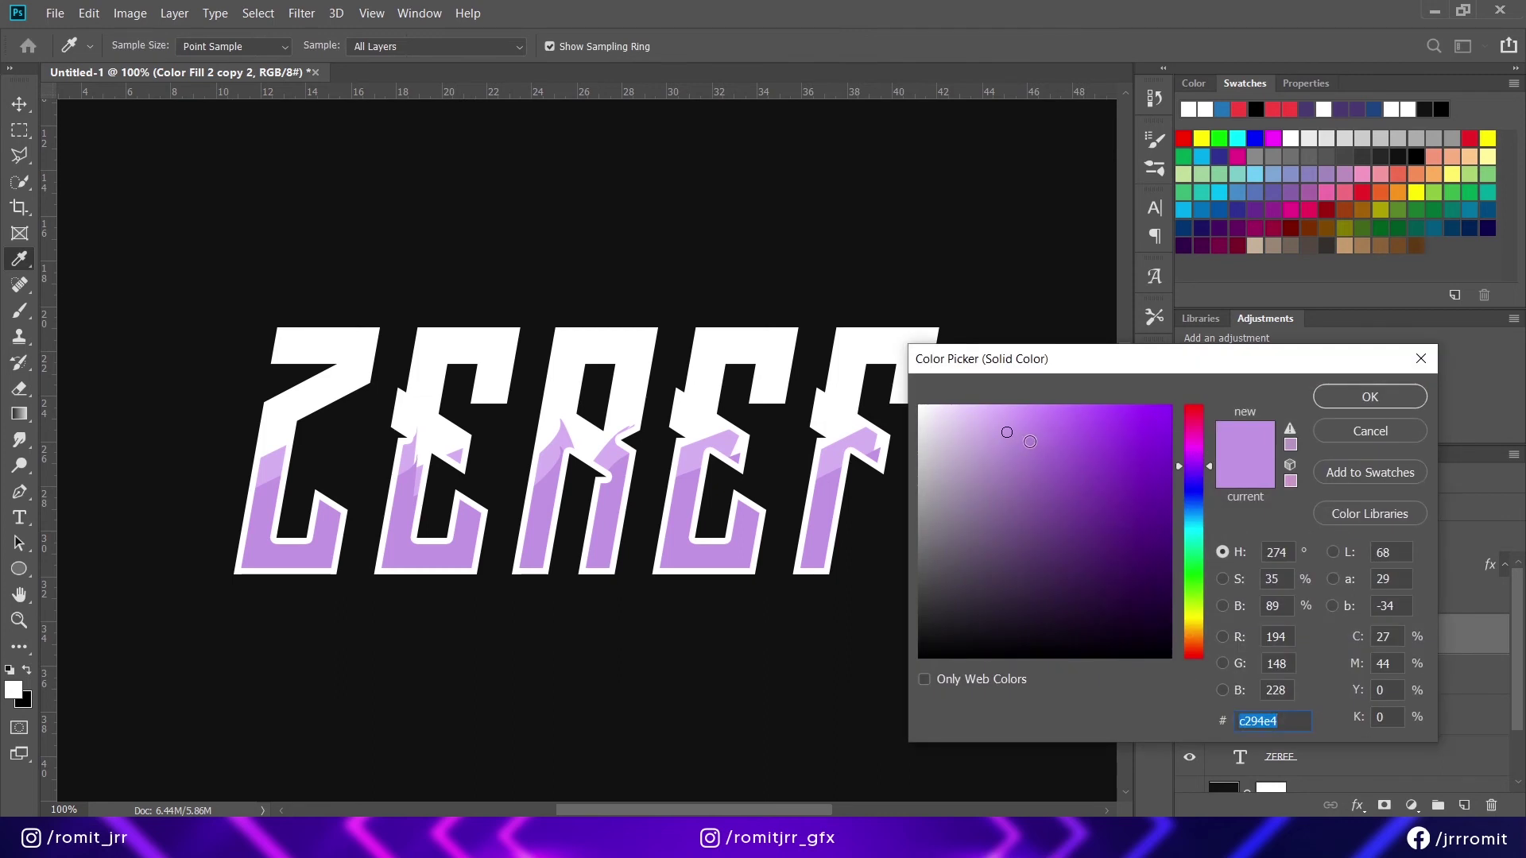
left_click(1039, 446)
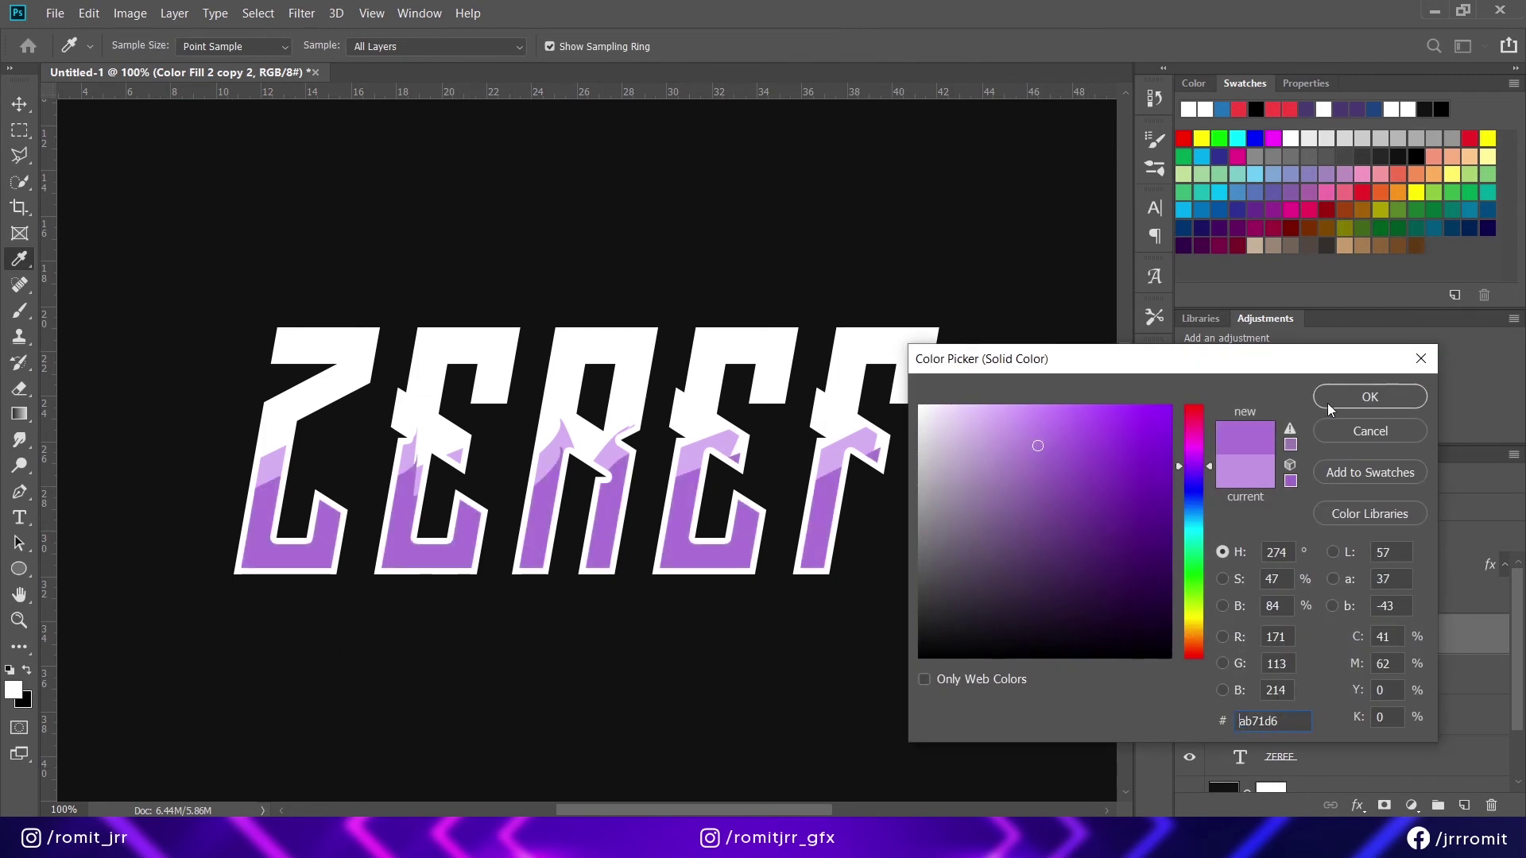
left_click(1327, 403)
left_click_drag(426, 529, 424, 563)
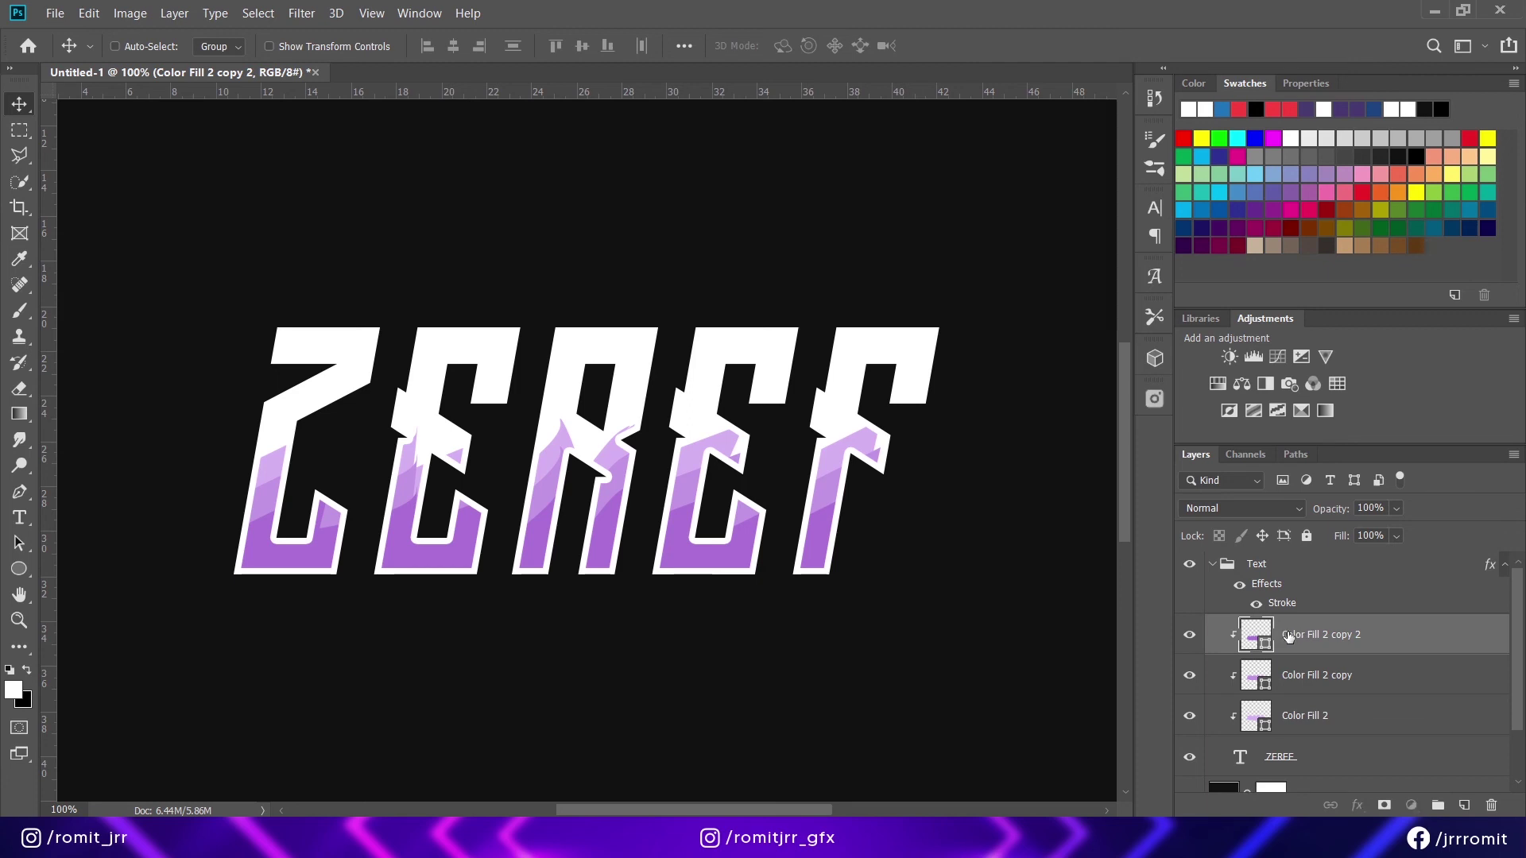
- Add a copy of the top band in a darker purple, set lower in the letters
key("ctrl+j")
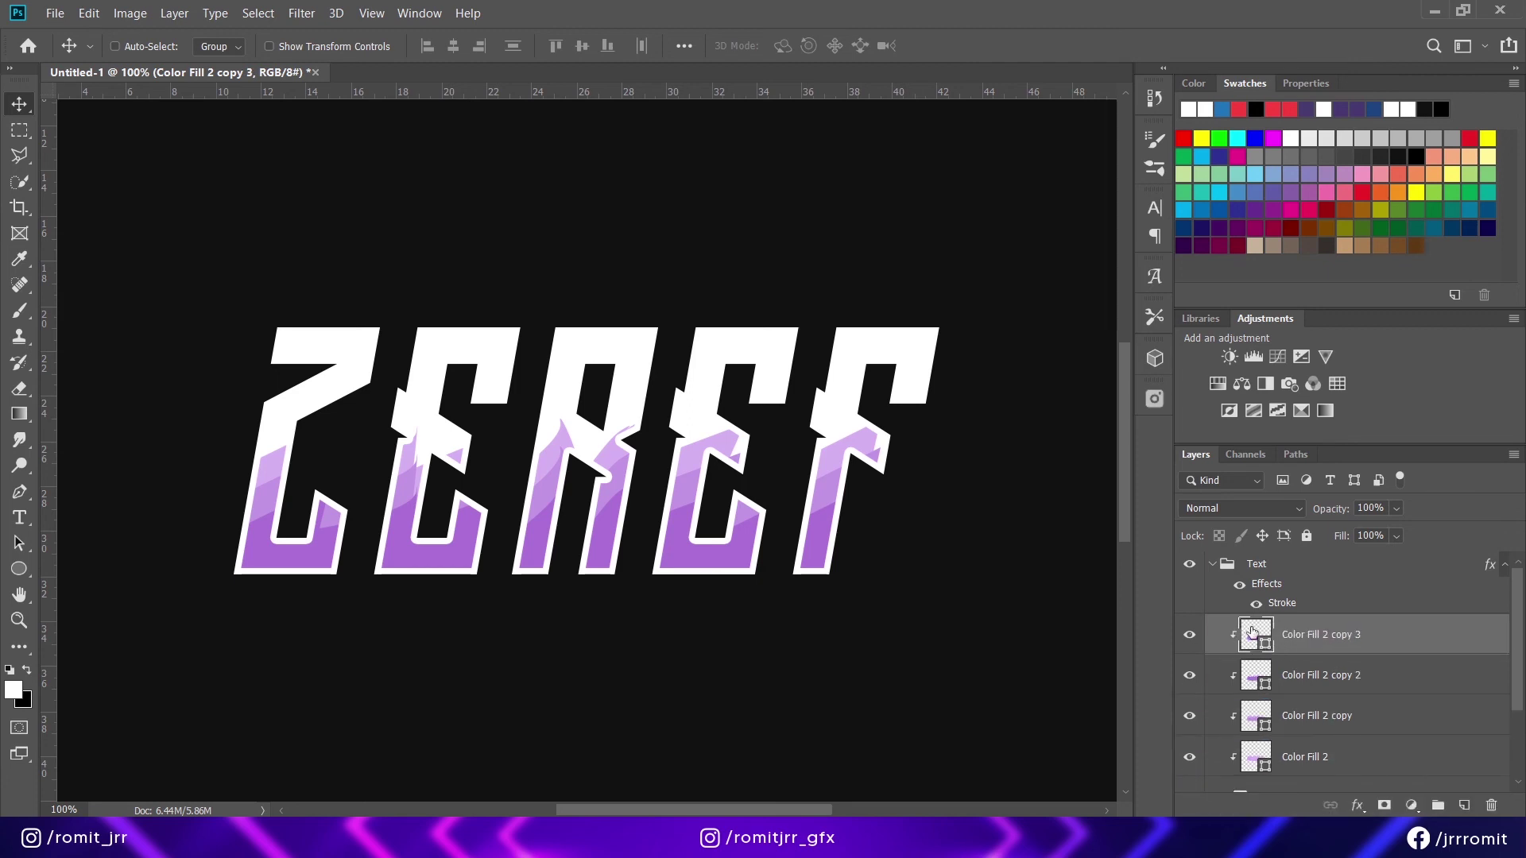
double_click(1253, 632)
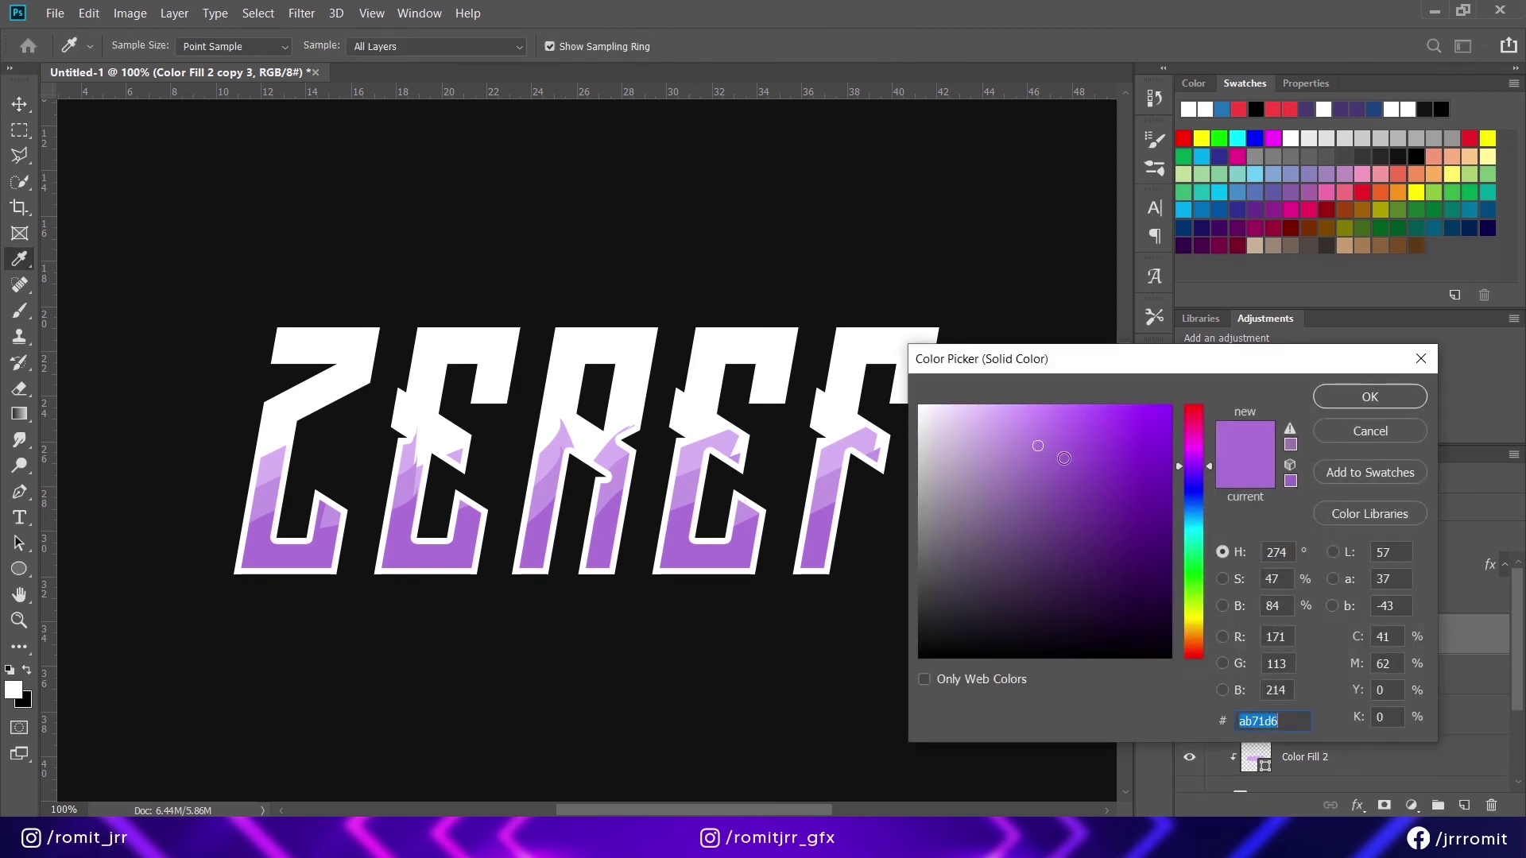
left_click(1354, 399)
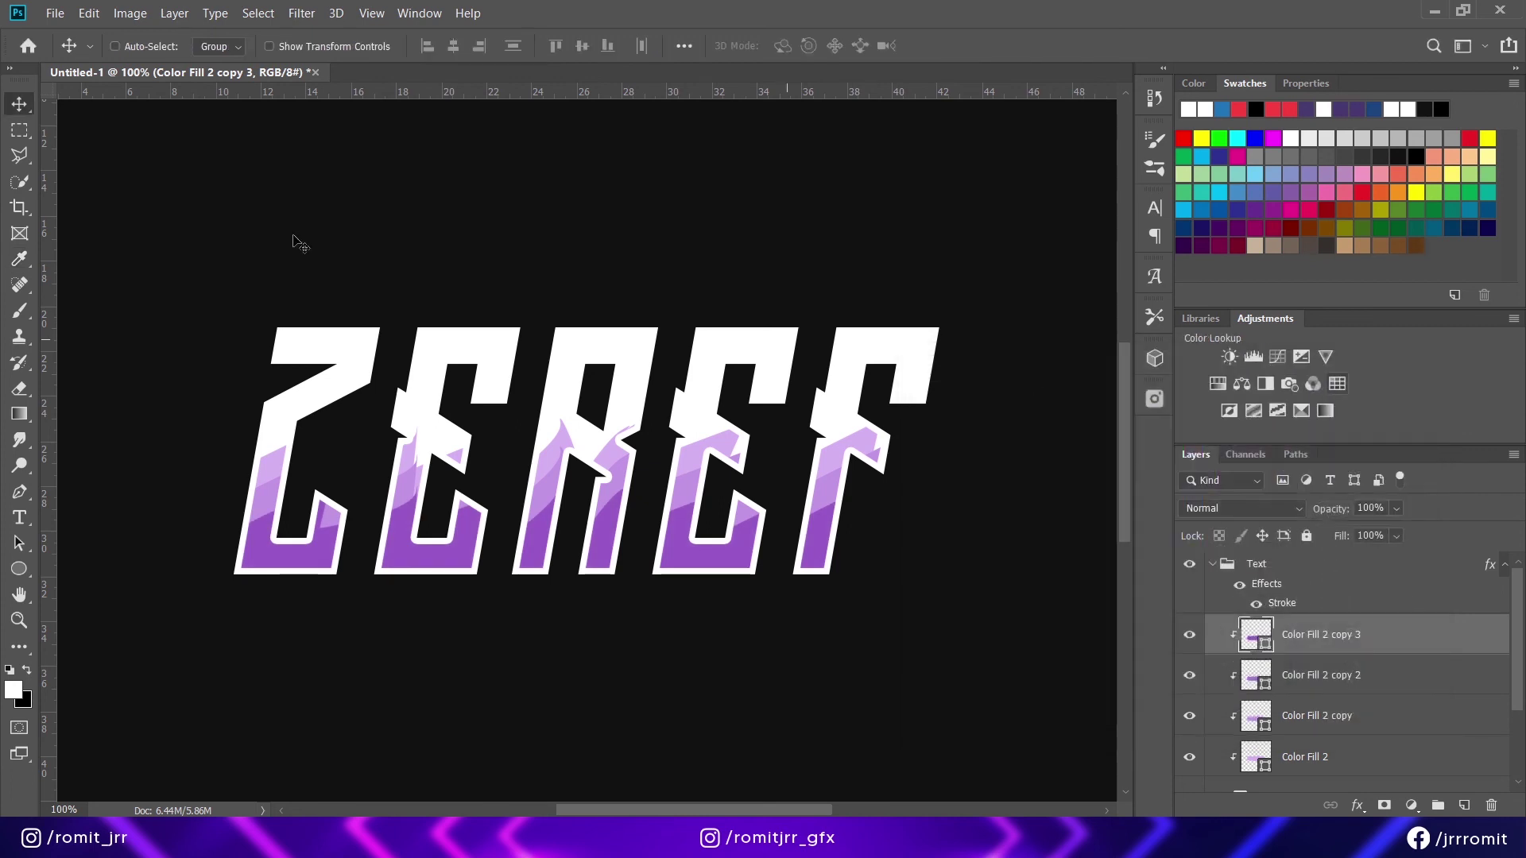
left_click_drag(550, 515, 550, 537)
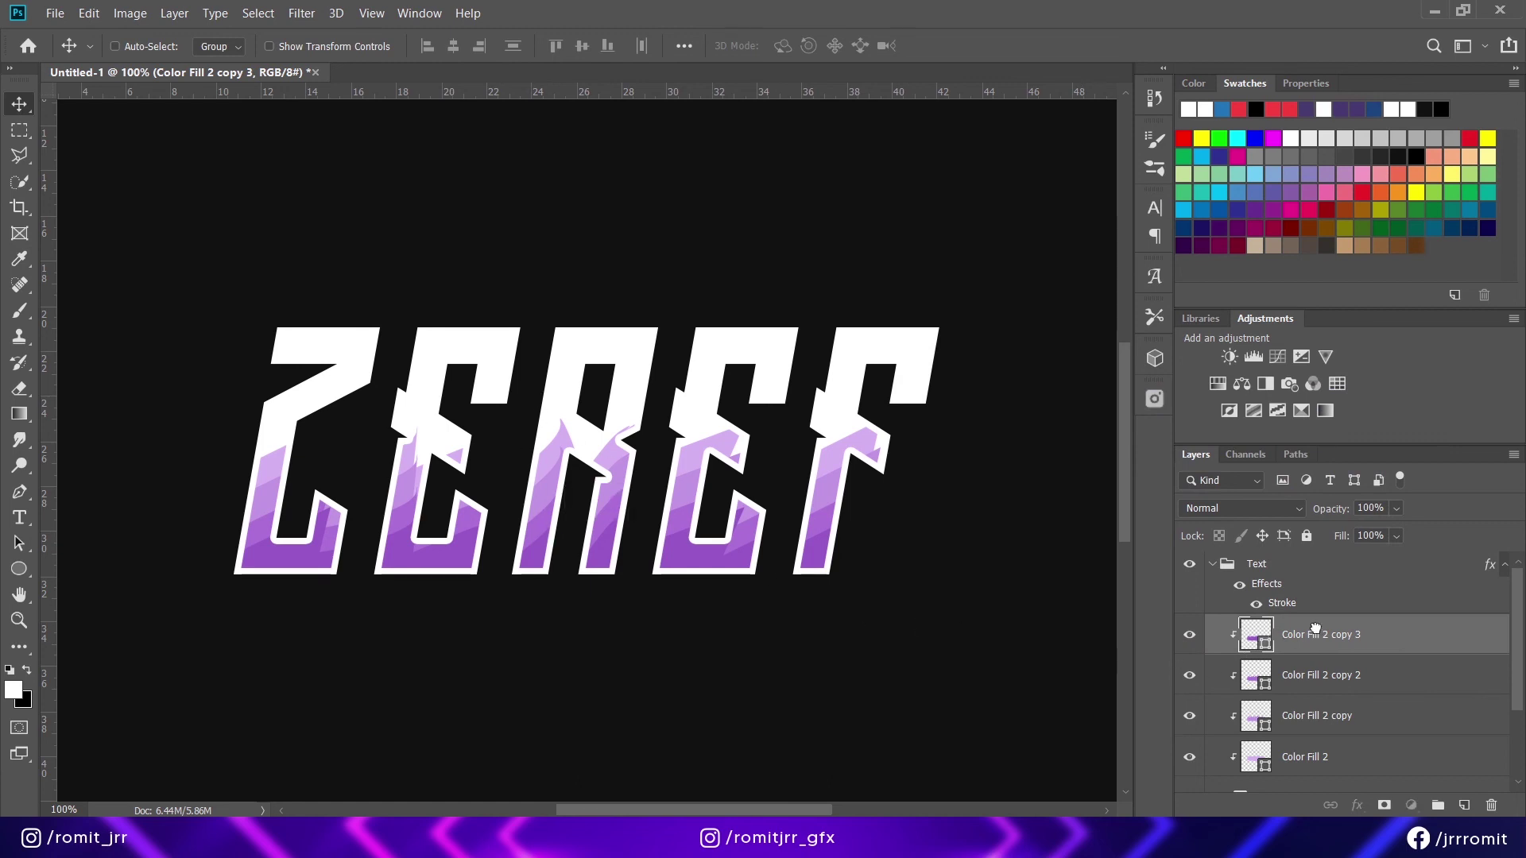
- Add one more, darkest purple band copy positioned lowest inside ZEREF
left_click_drag(1316, 630, 1463, 806)
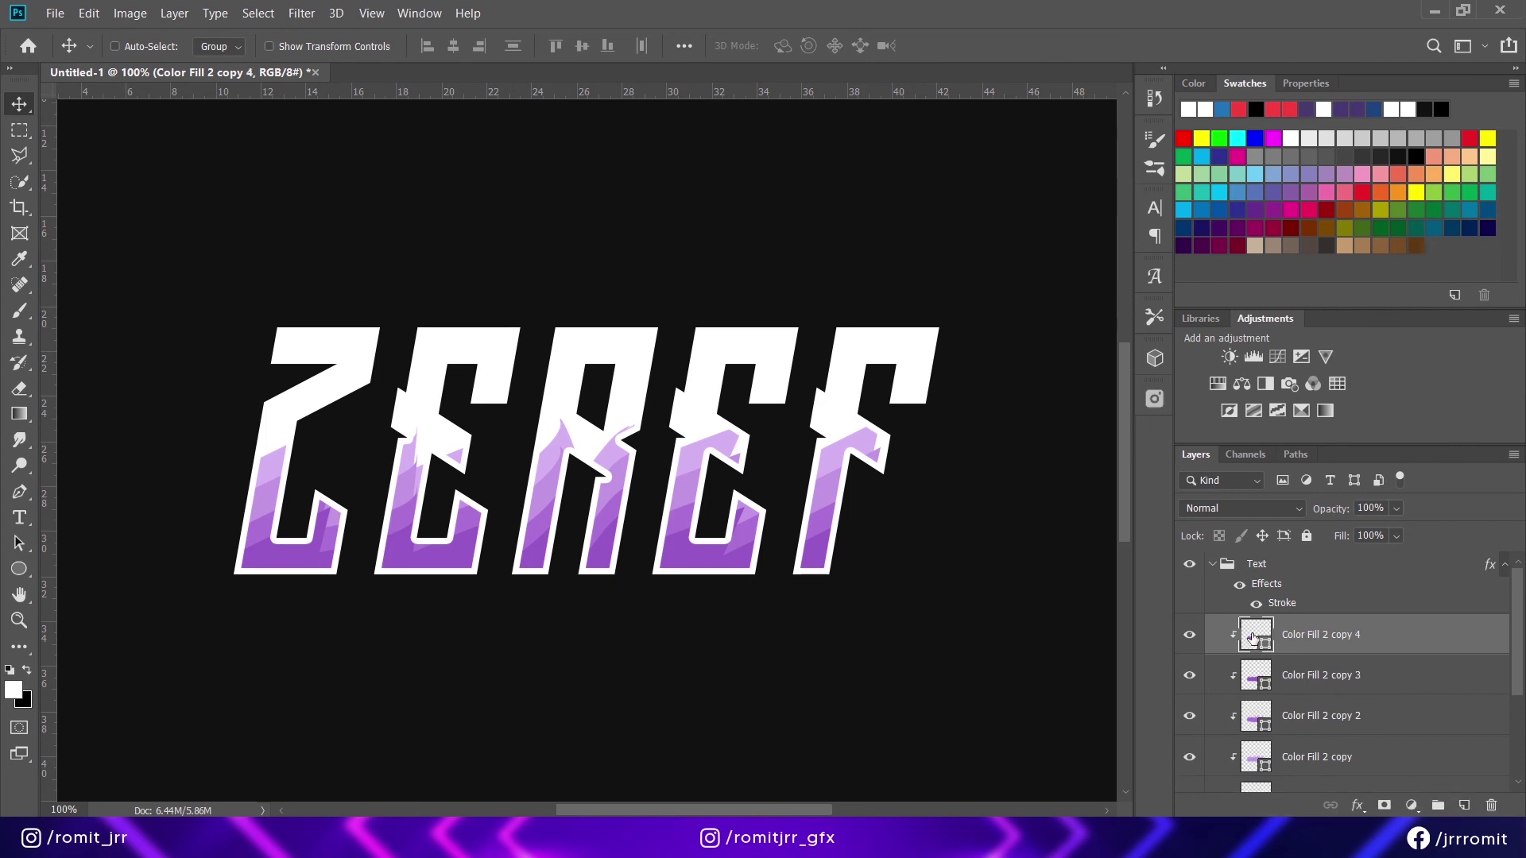
double_click(1256, 636)
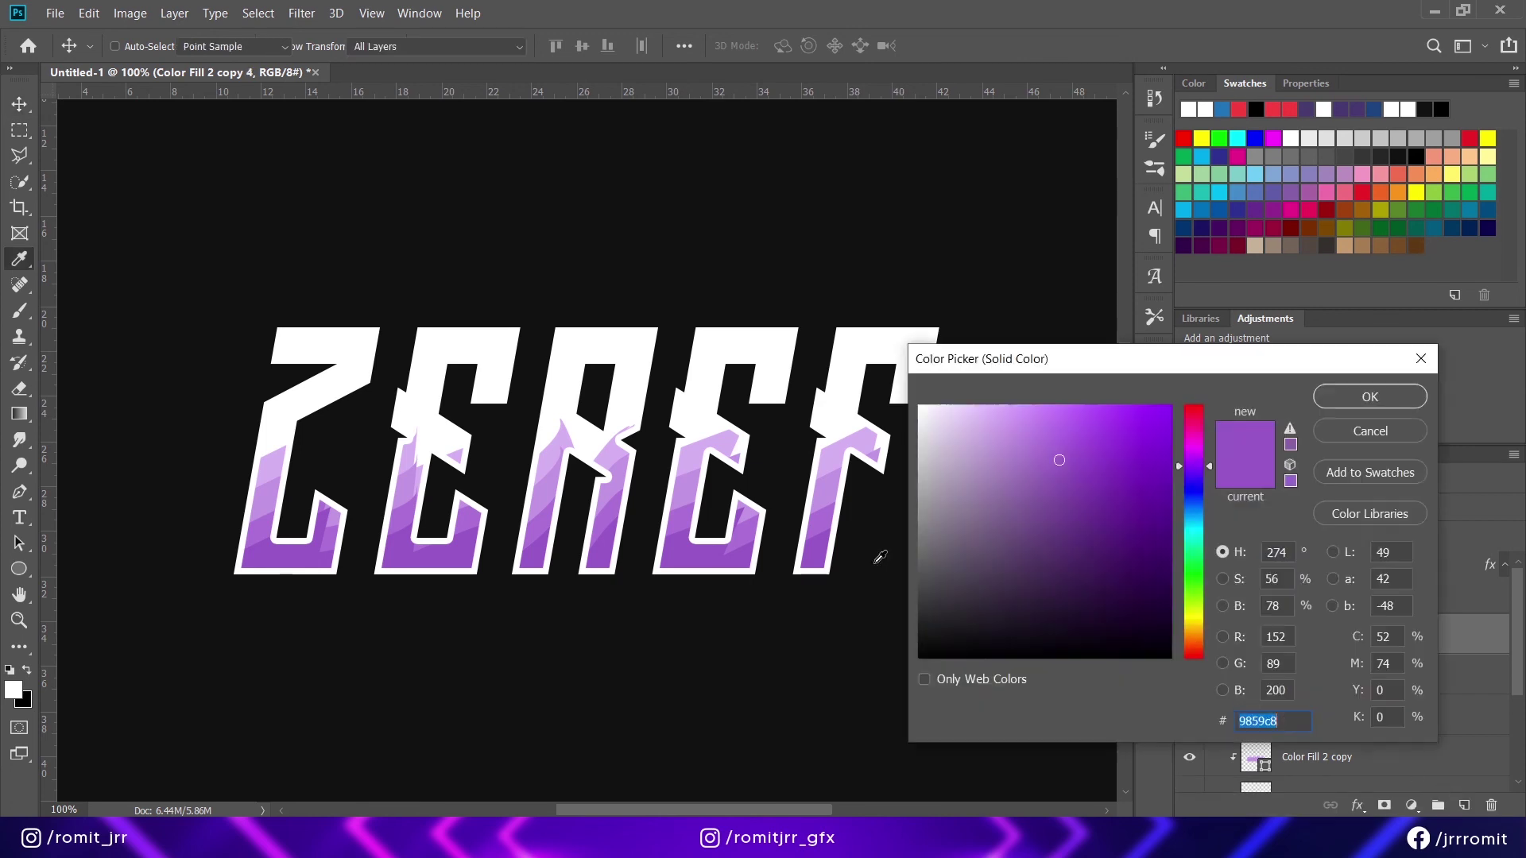
left_click(1078, 468)
left_click(1370, 397)
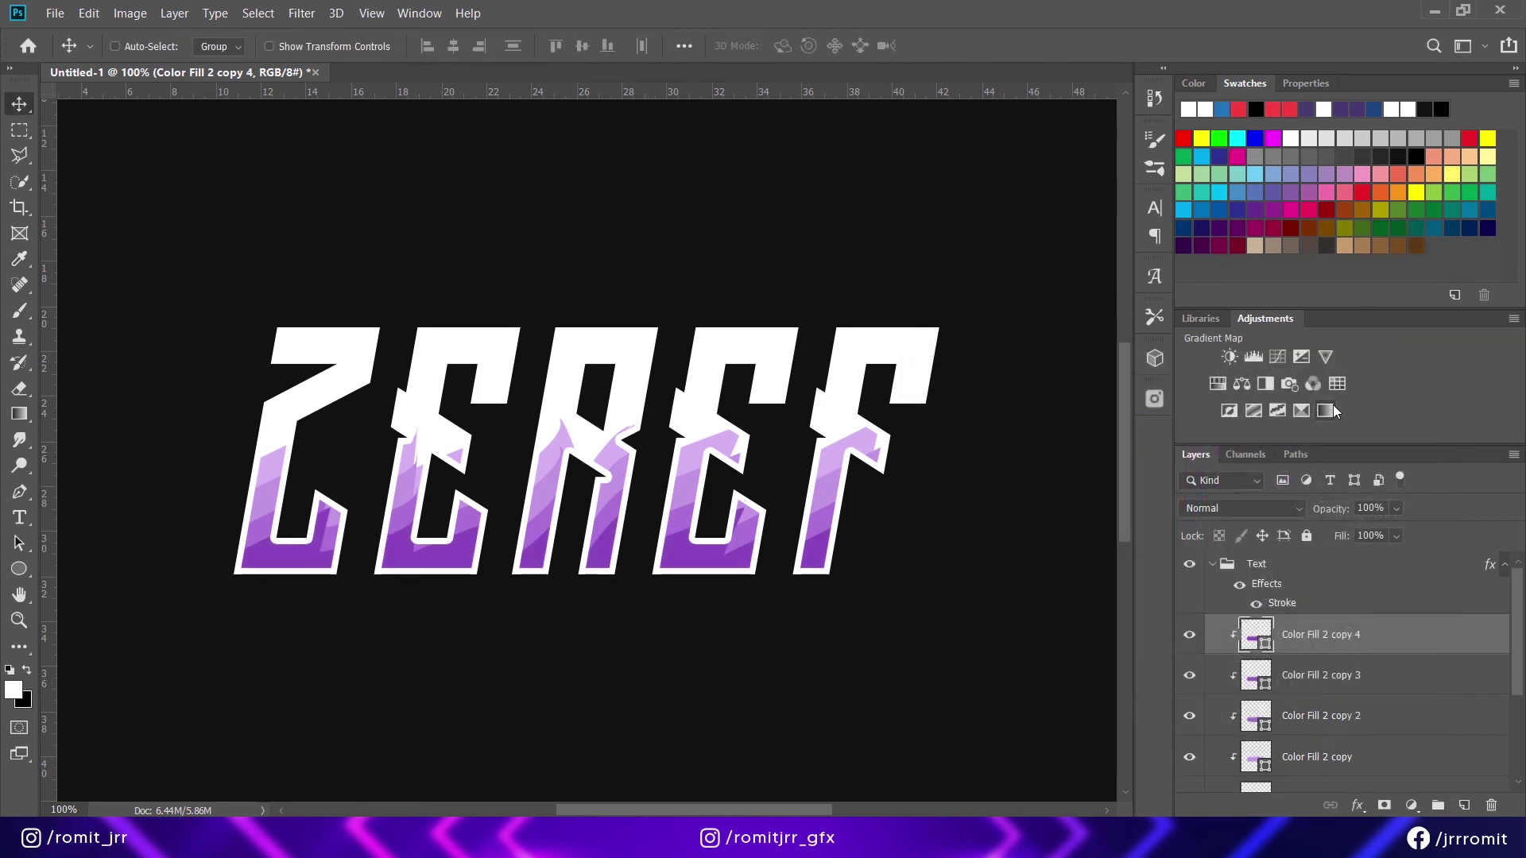
left_click_drag(457, 566, 461, 587)
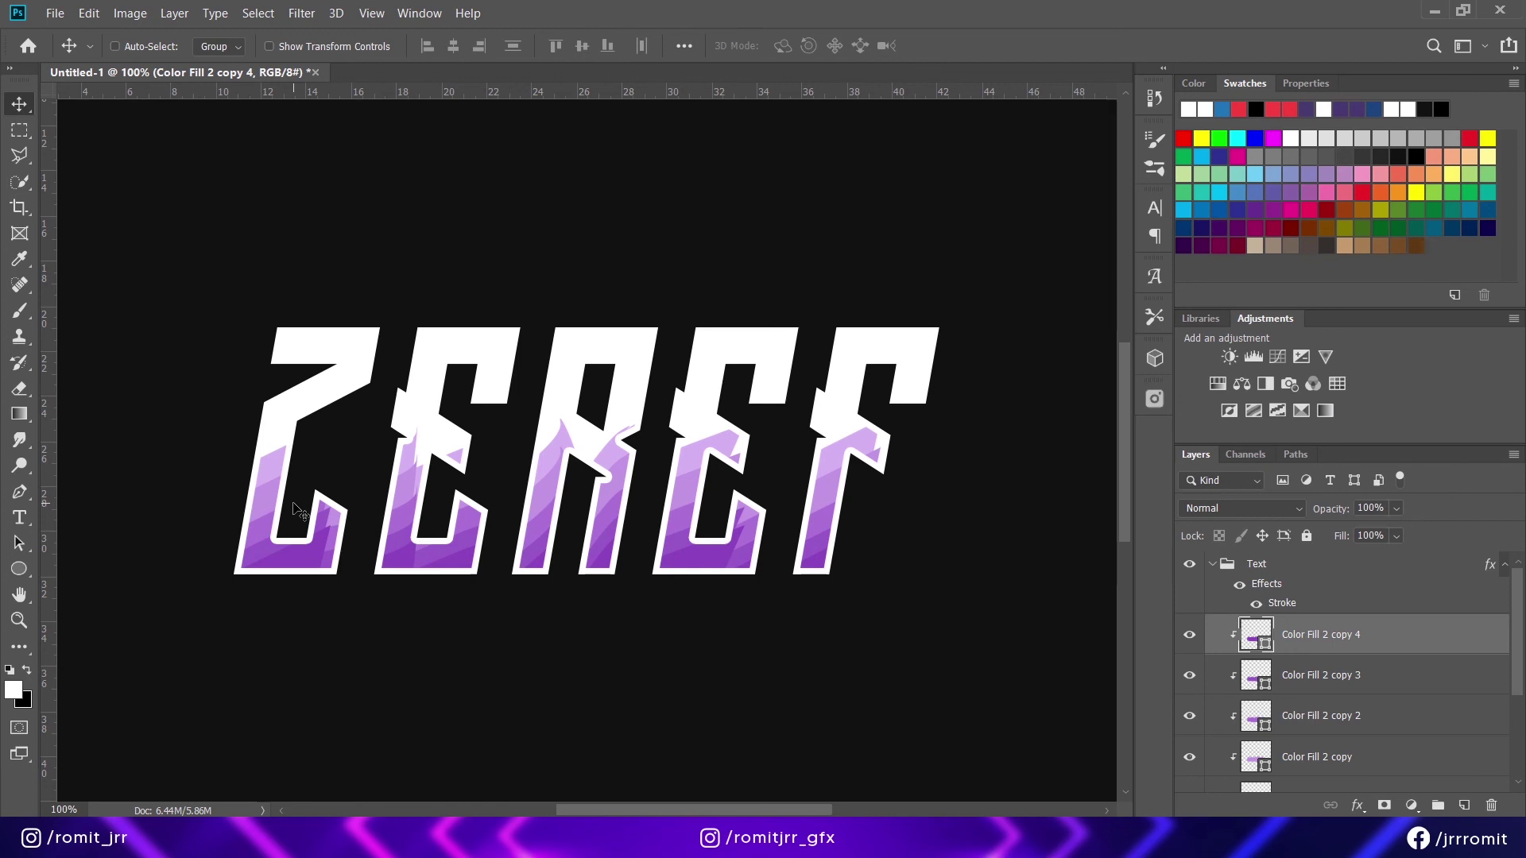